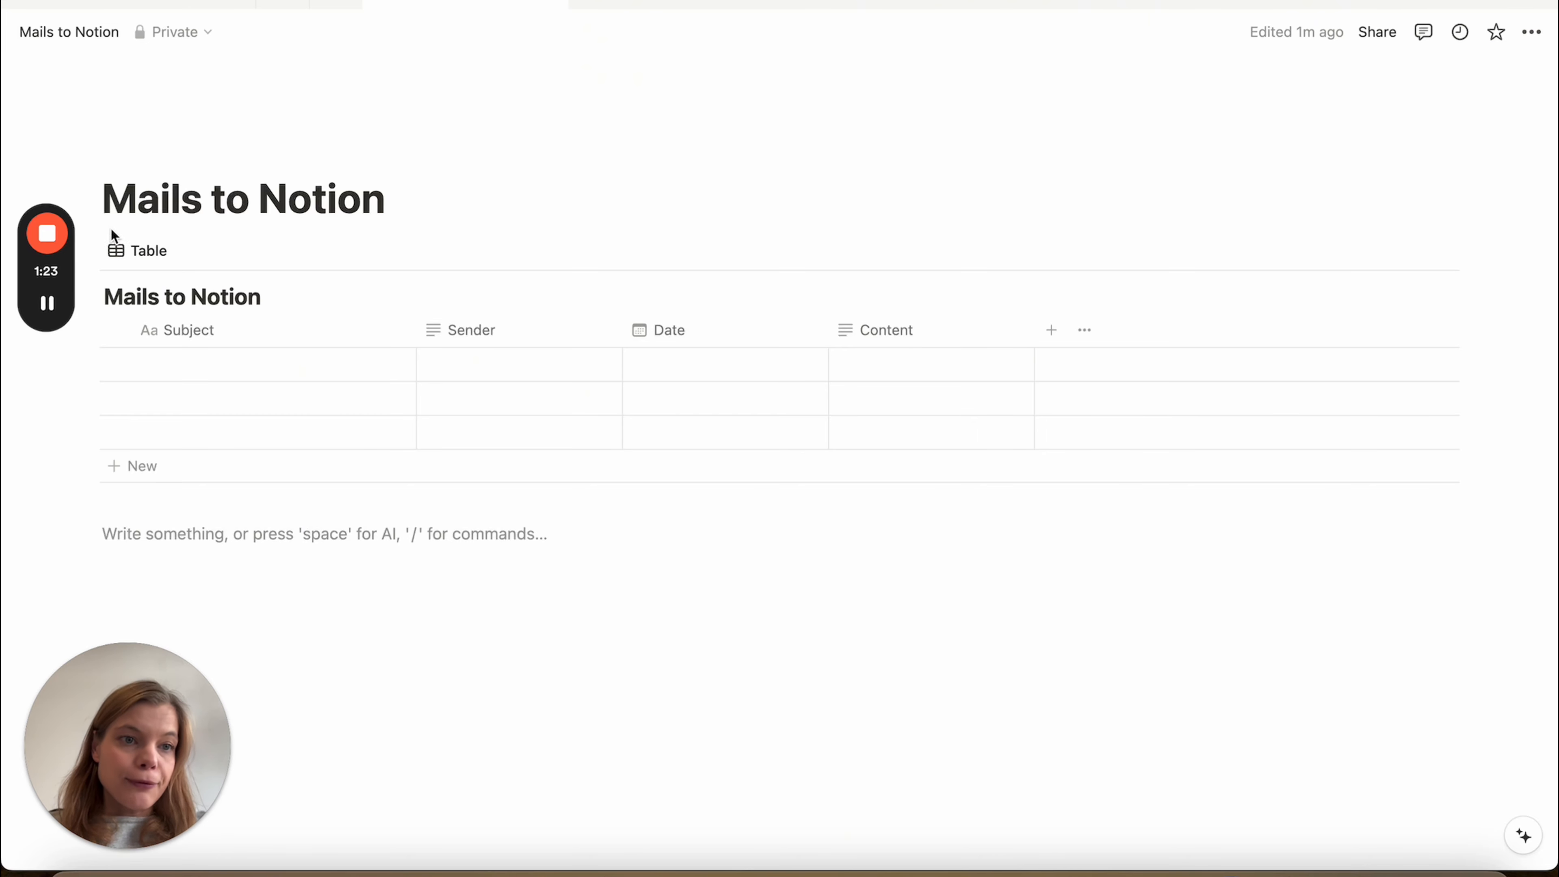
Bring up the action menu of the Mails to Notion table block
left_click(92, 247)
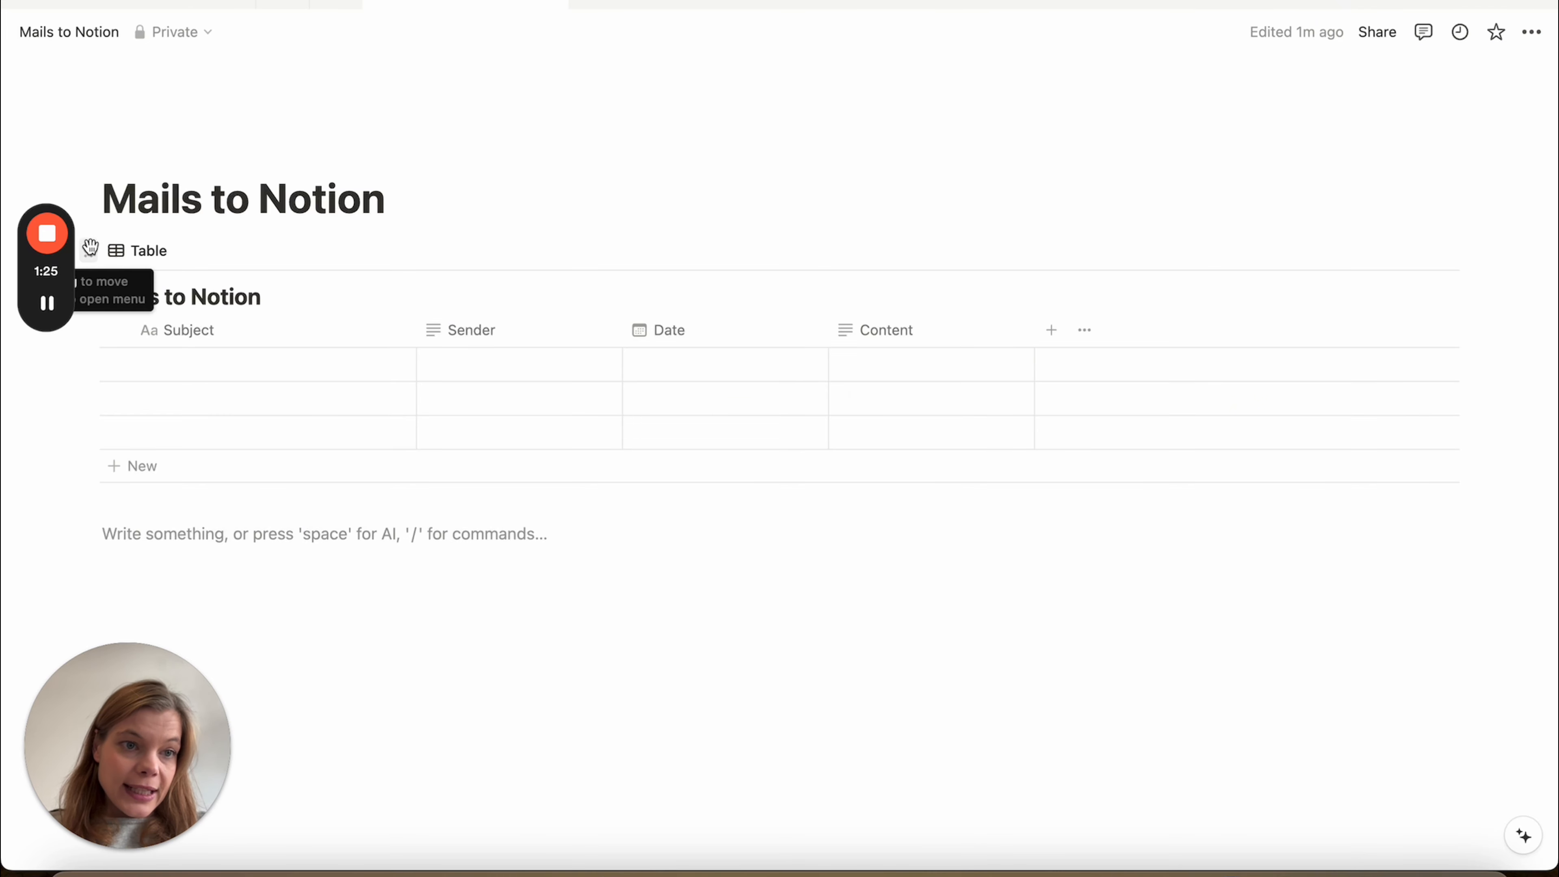
left_click(91, 245)
Open the database as a full page, then reach Develop or manage integrations via Manage connections
left_click(197, 165)
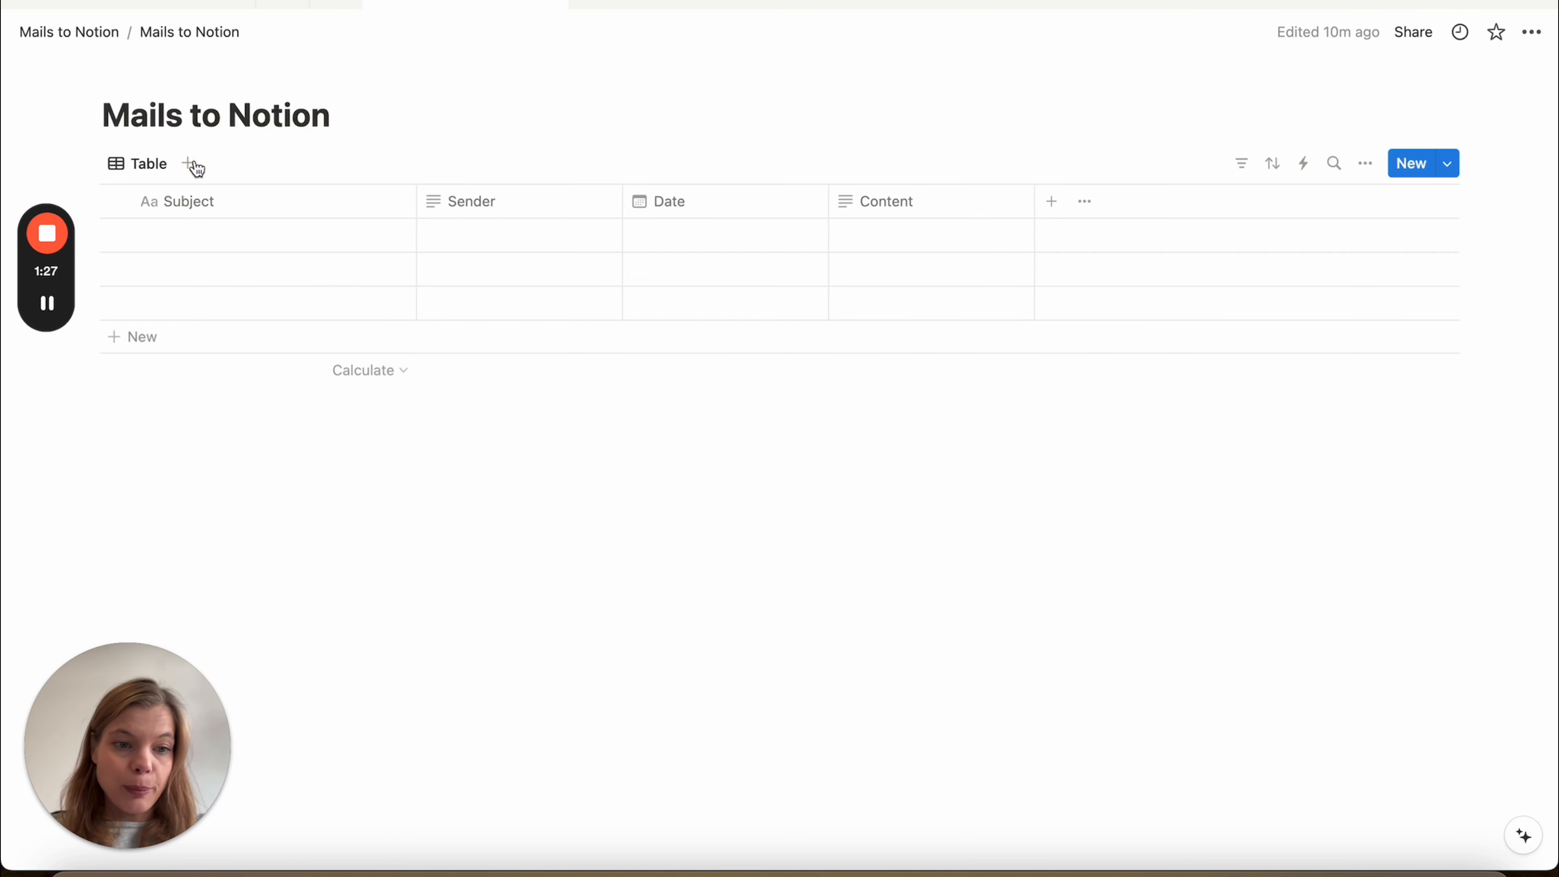
left_click(1533, 36)
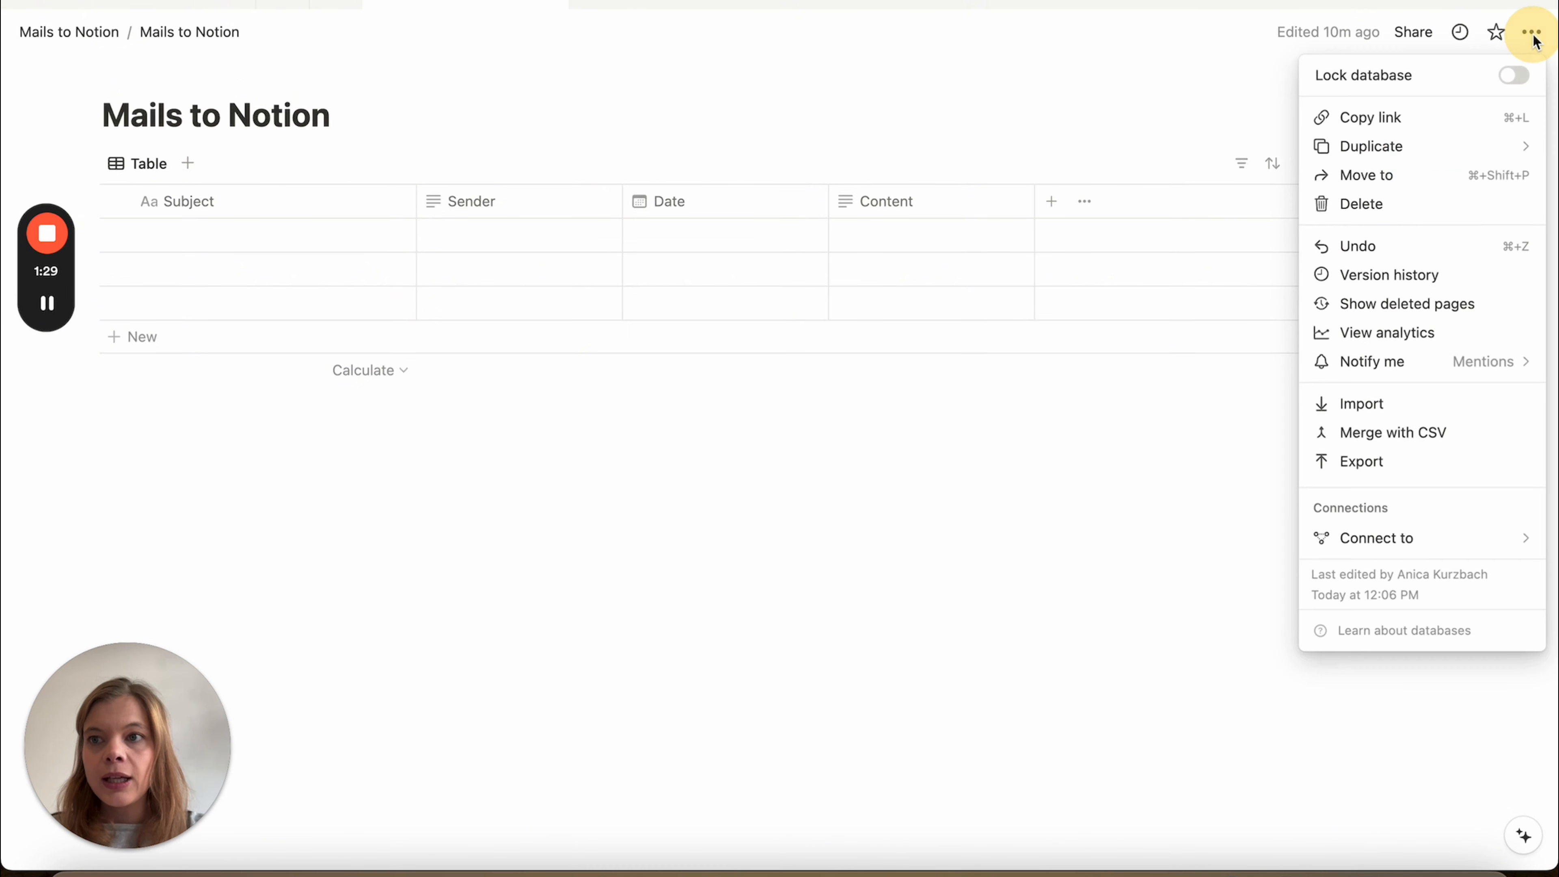
mouse_move(1376, 551)
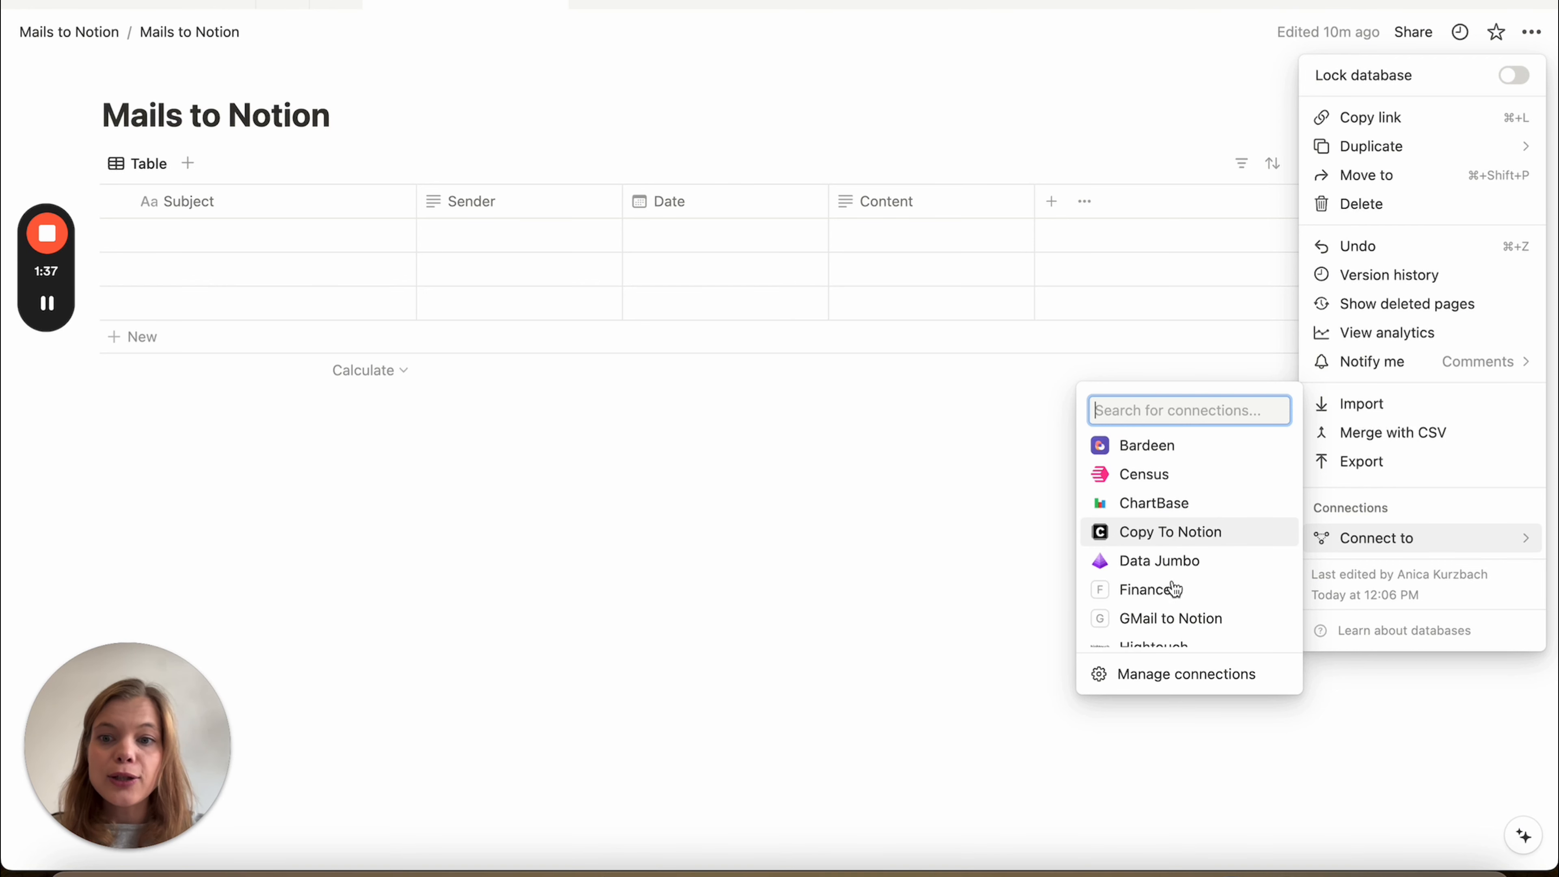
left_click(1175, 673)
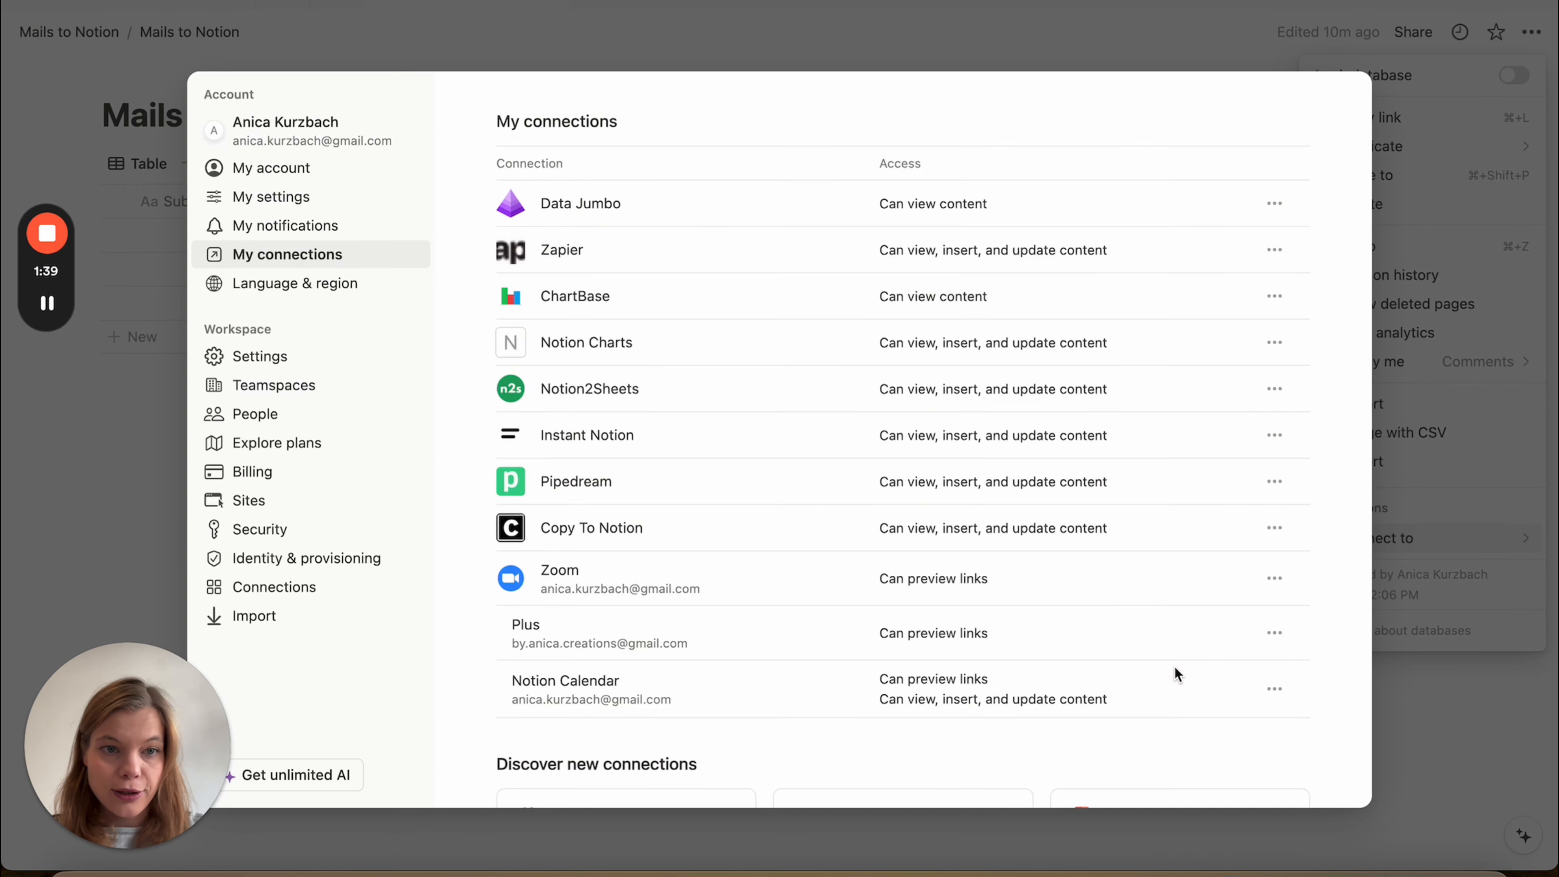
scroll(648, 714, "down", 5)
scroll(648, 713, "down", 2)
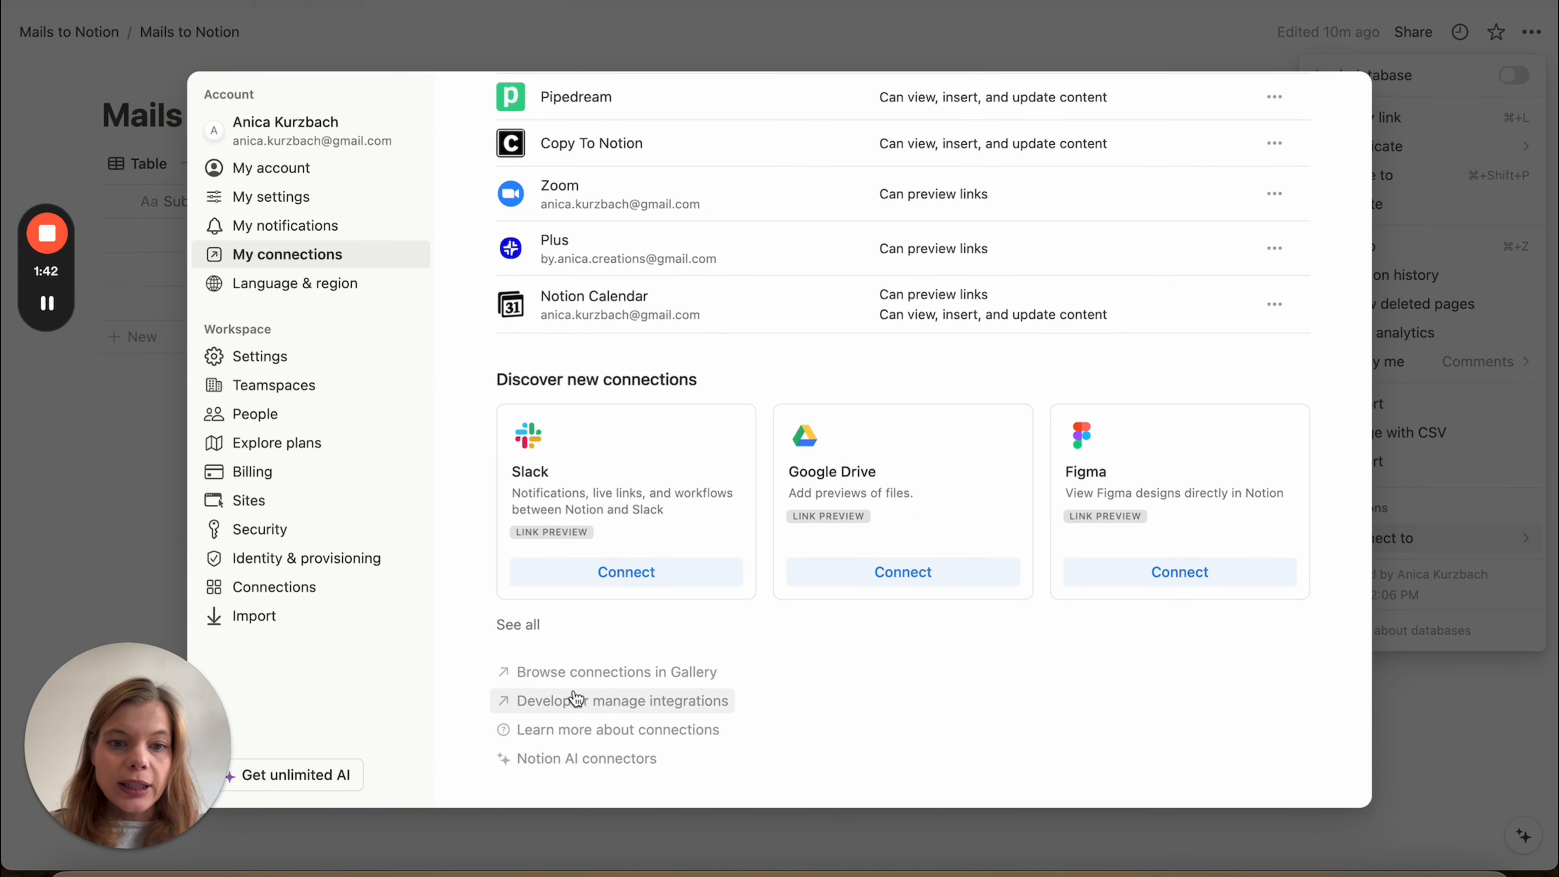
left_click(604, 708)
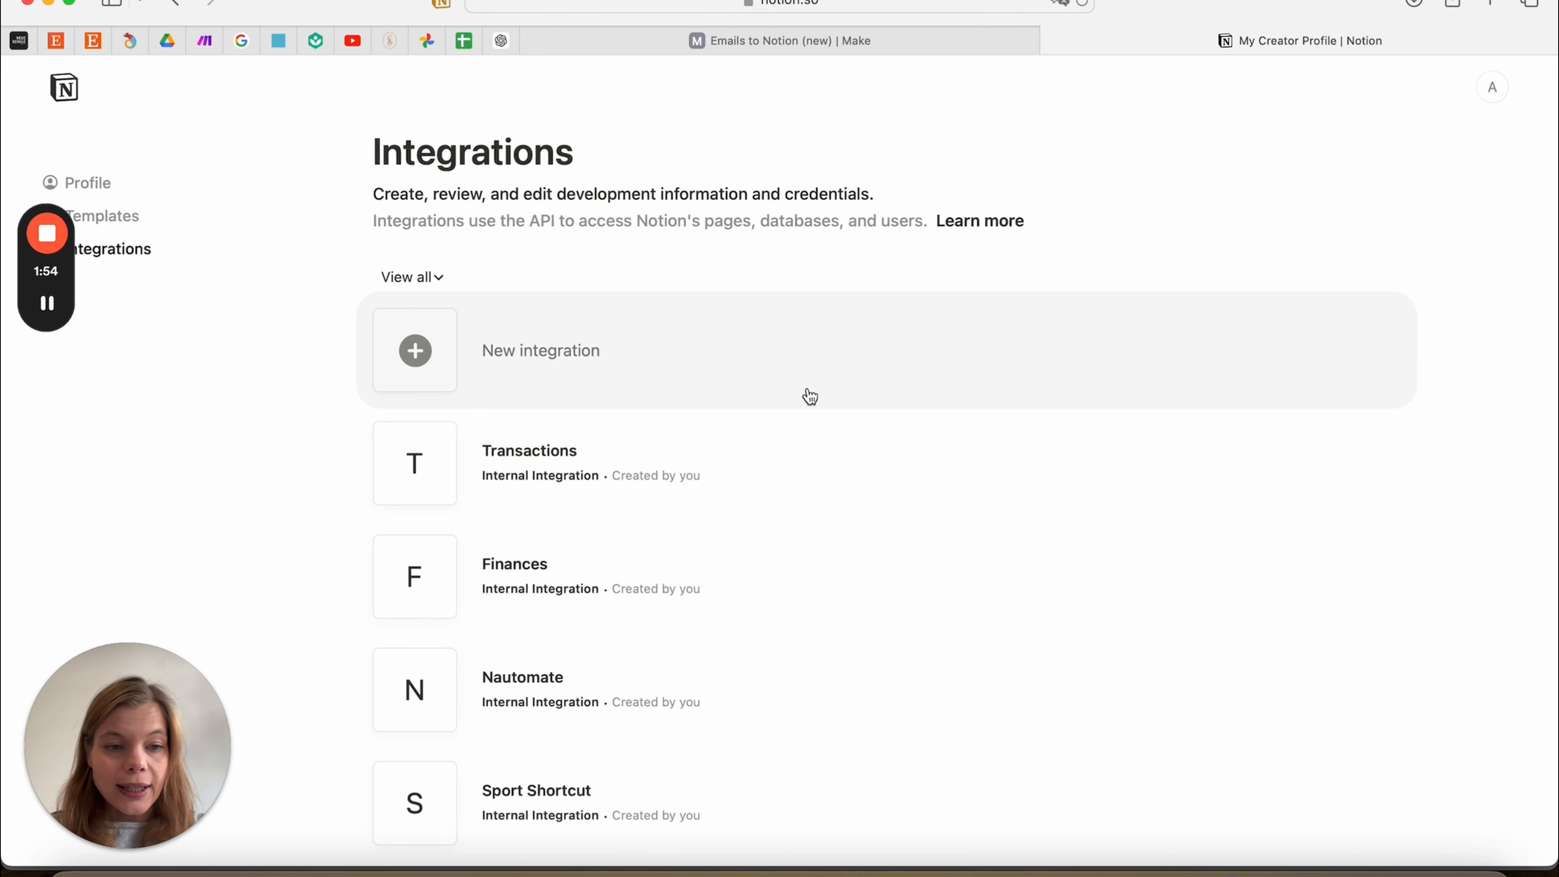
Preview the New integration form's Associated workspace list unsaved, then return to the app's connections settings
scroll(810, 396, "down", 5)
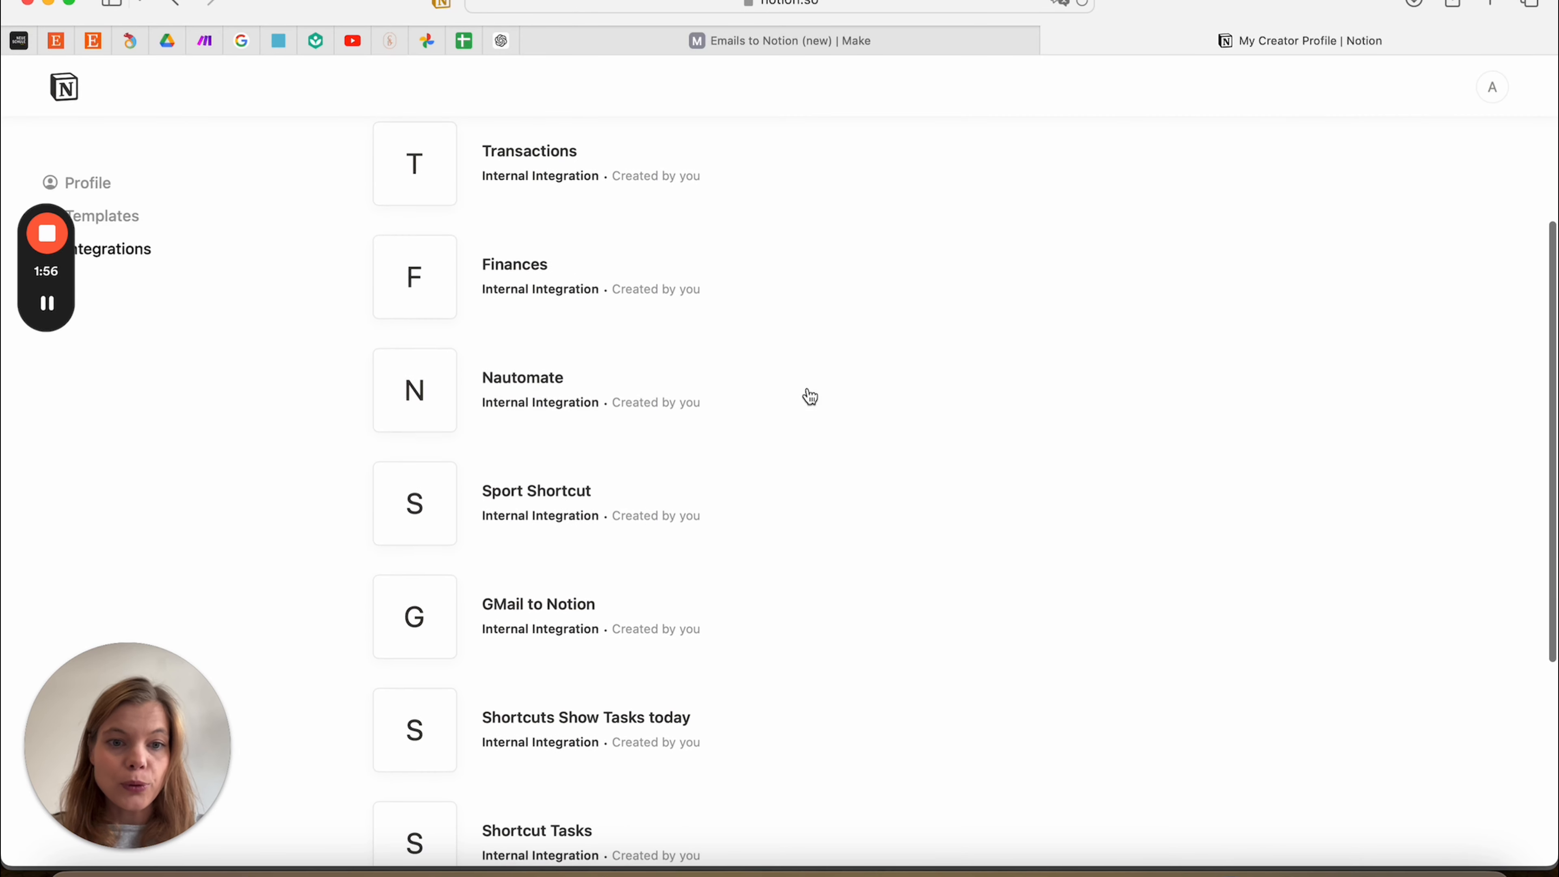
scroll(810, 396, "down", 4)
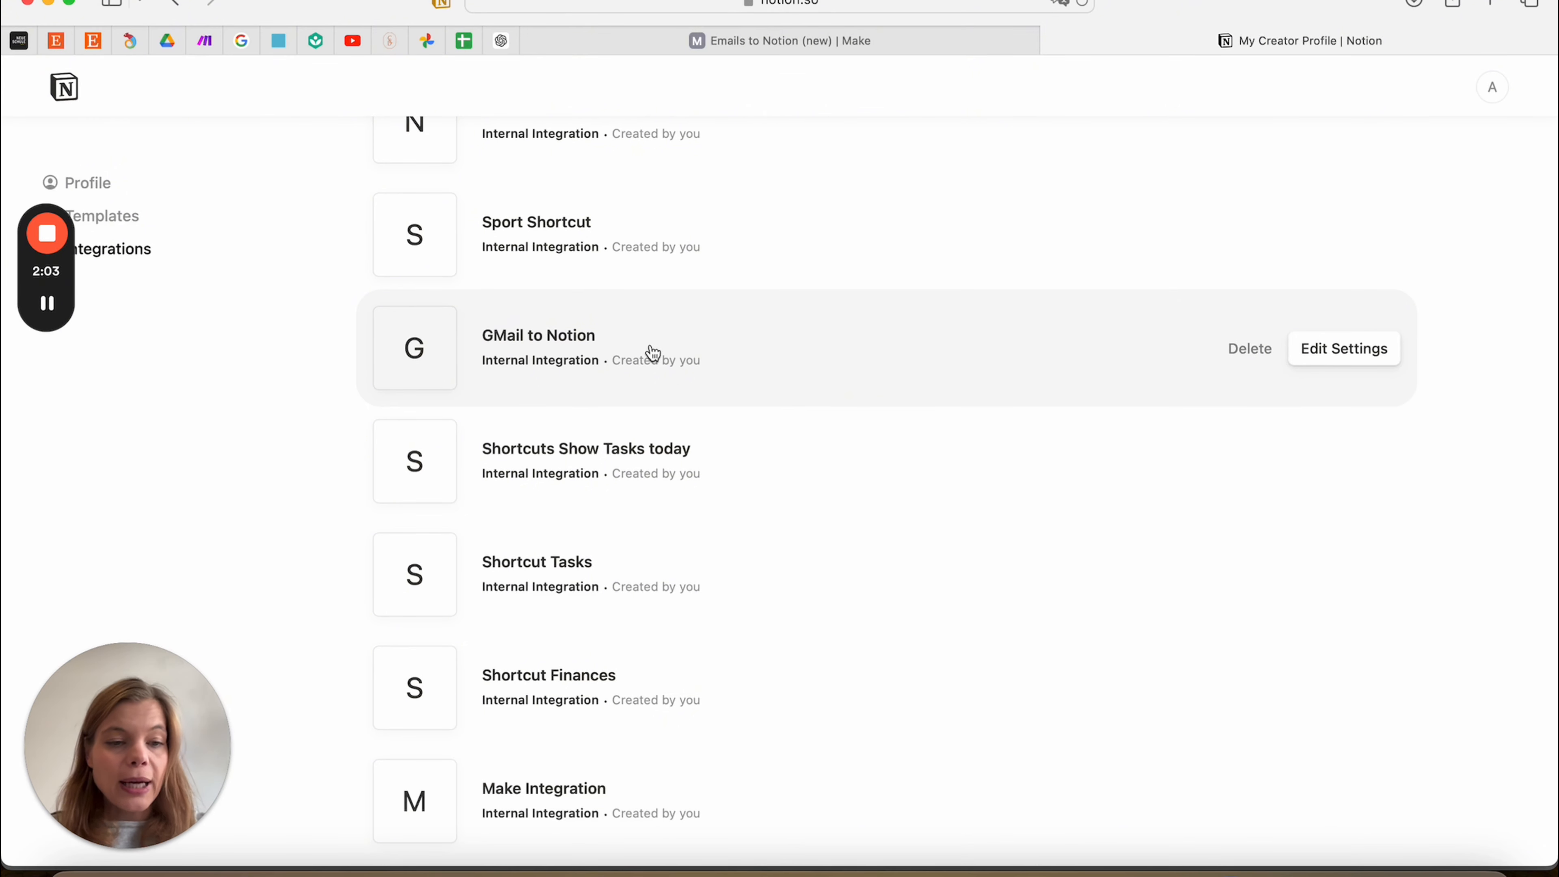
scroll(653, 355, "up", 8)
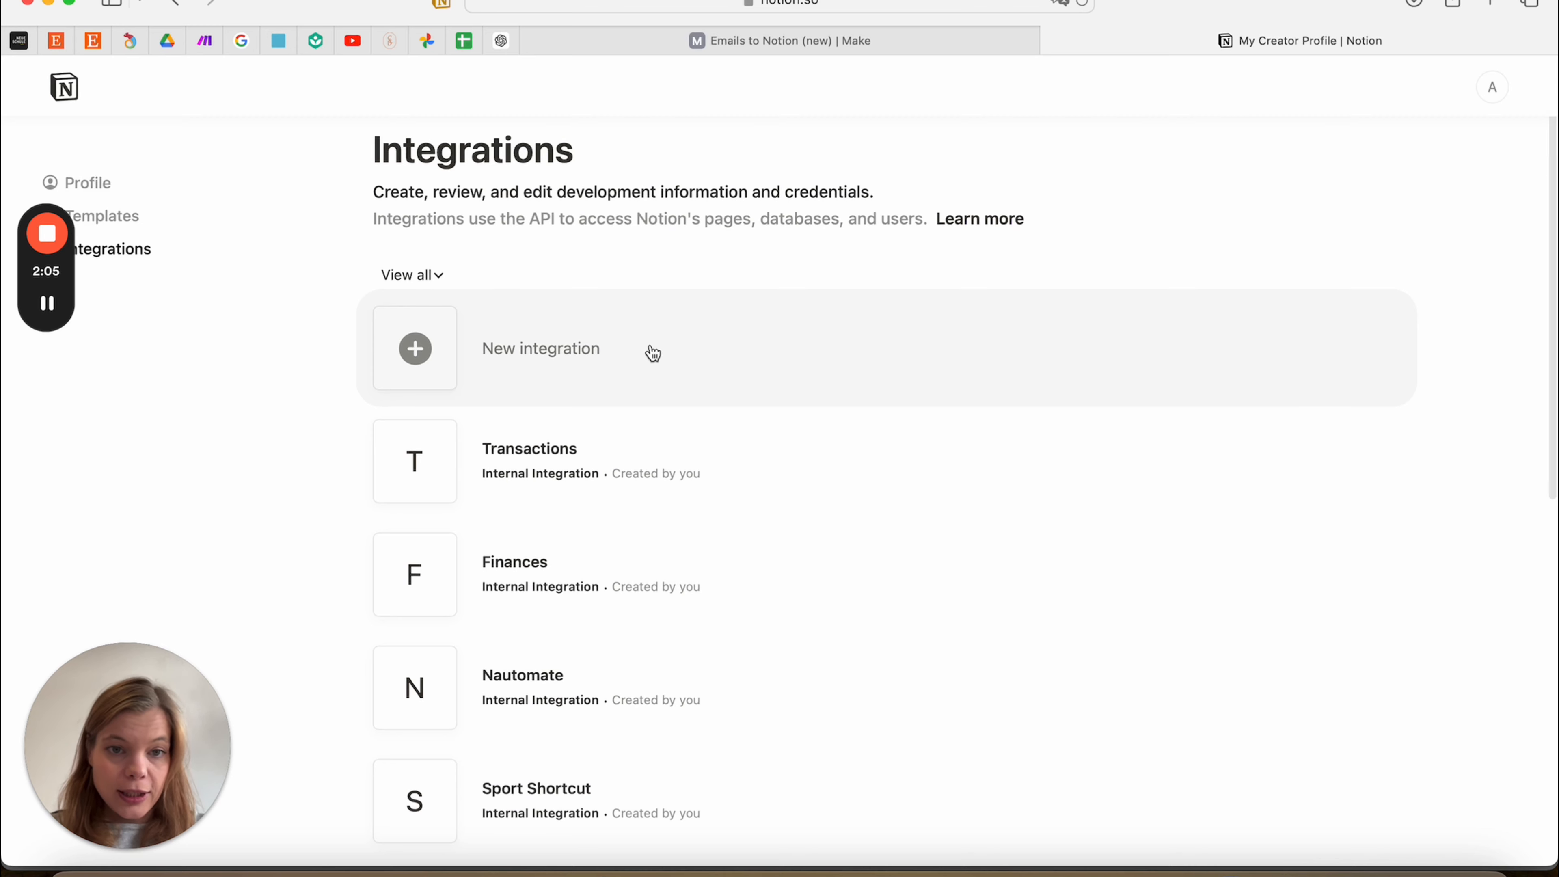
left_click(494, 349)
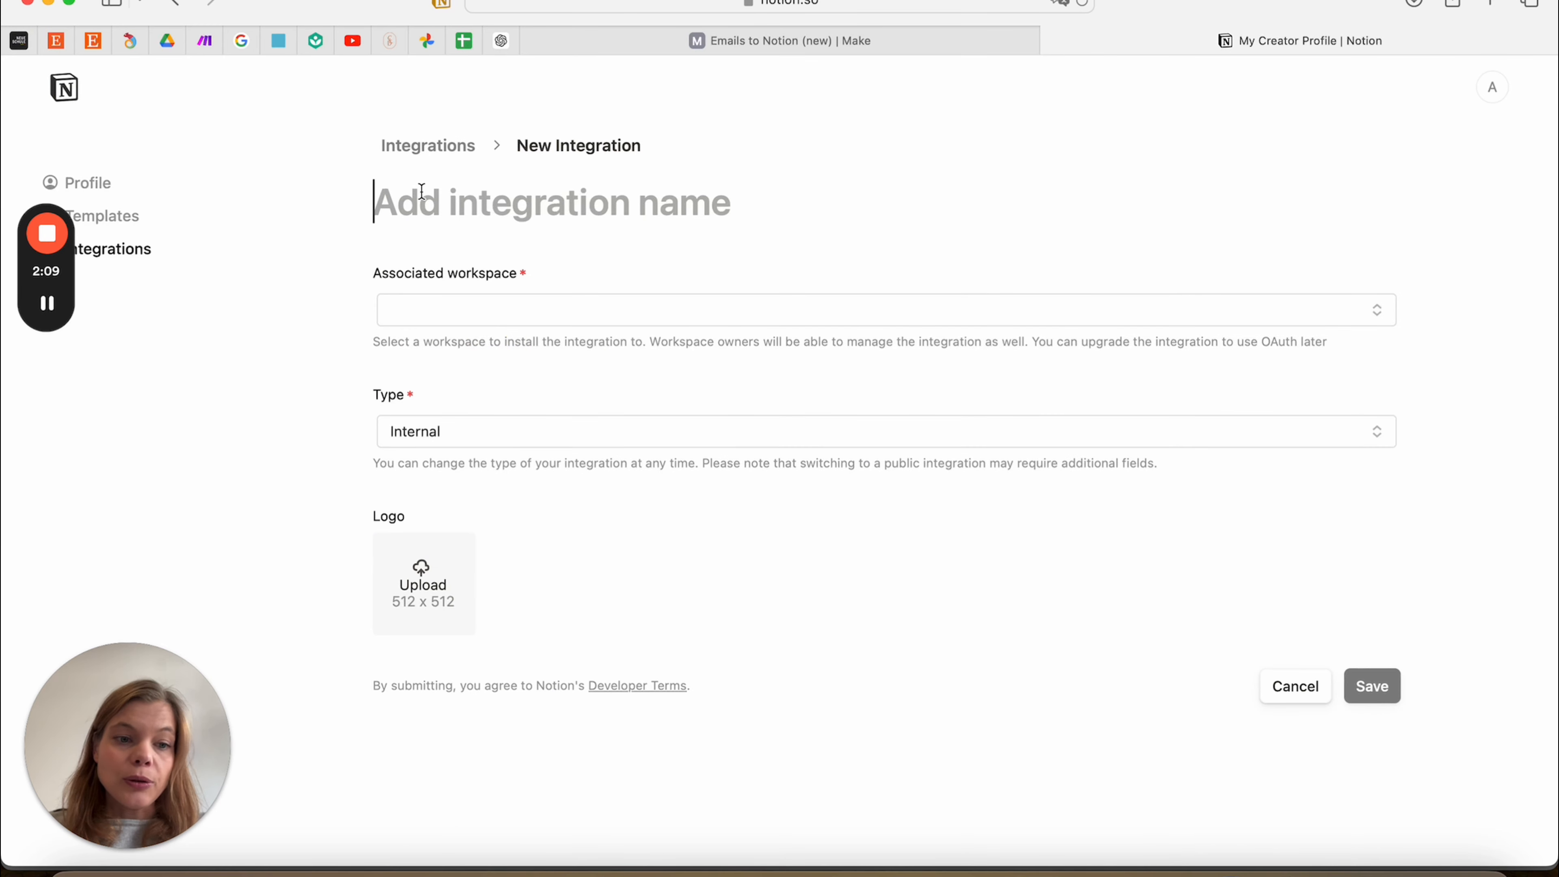
left_click(519, 312)
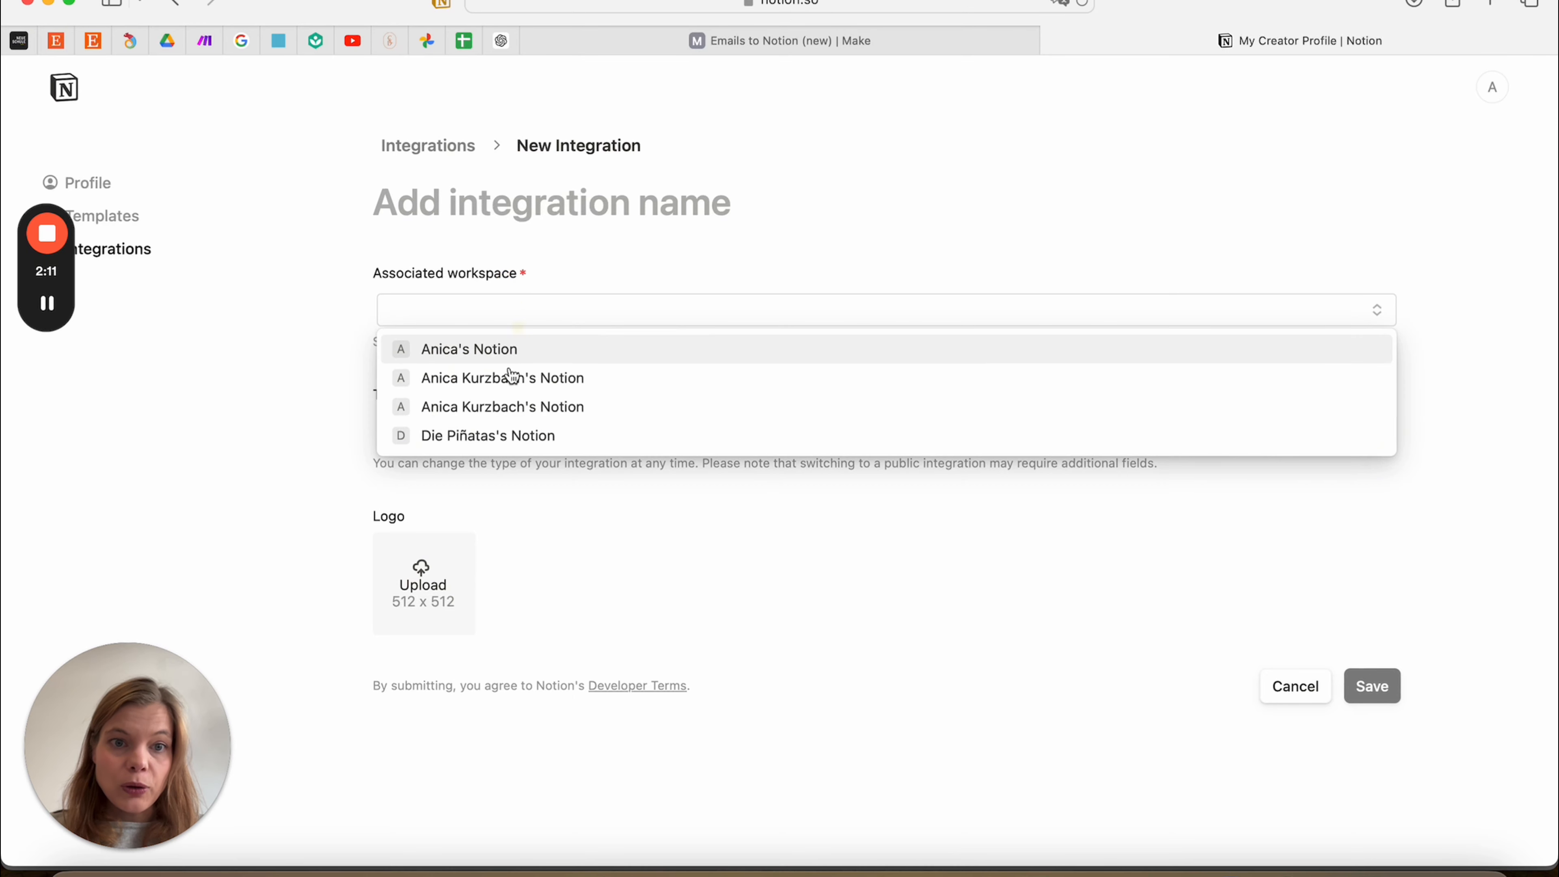
left_click(632, 269)
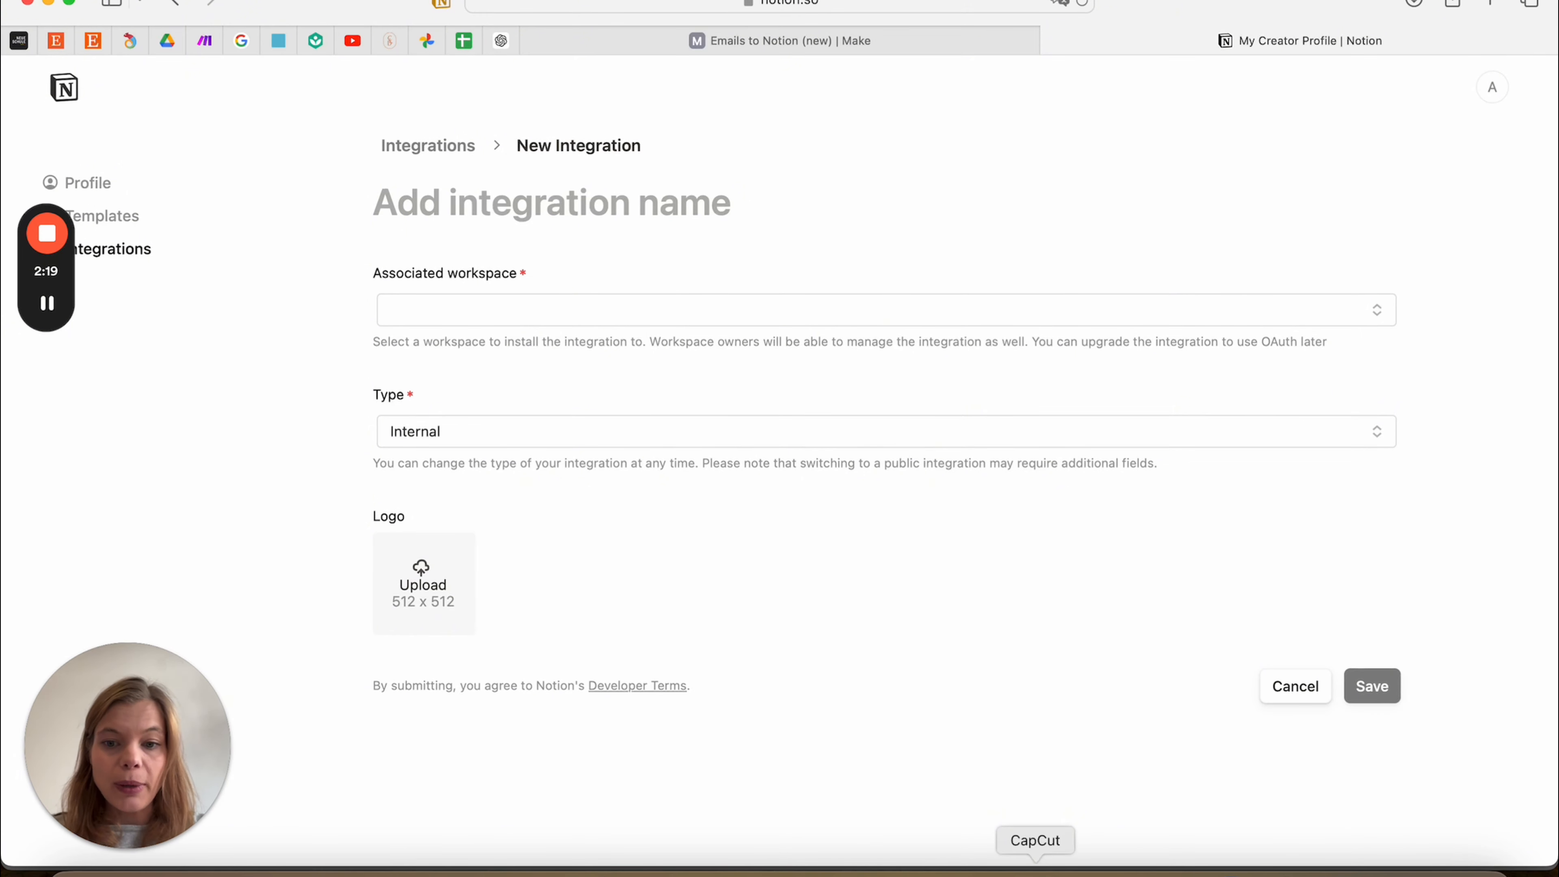
left_click(980, 871)
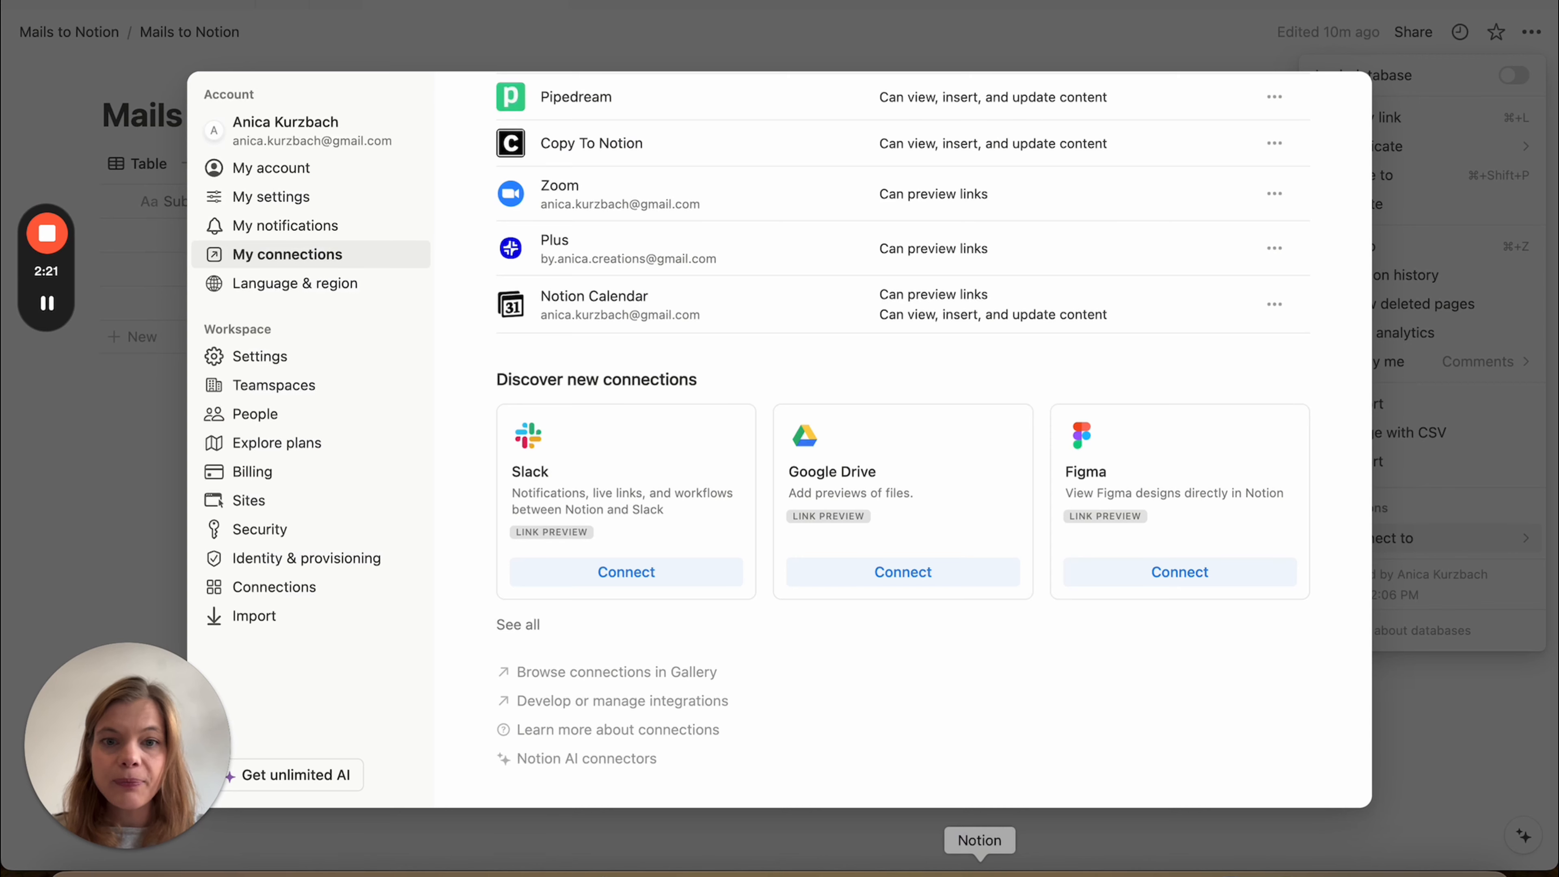
Connect the GMail to Notion integration to the database, then begin a new Make scenario
left_click(1482, 701)
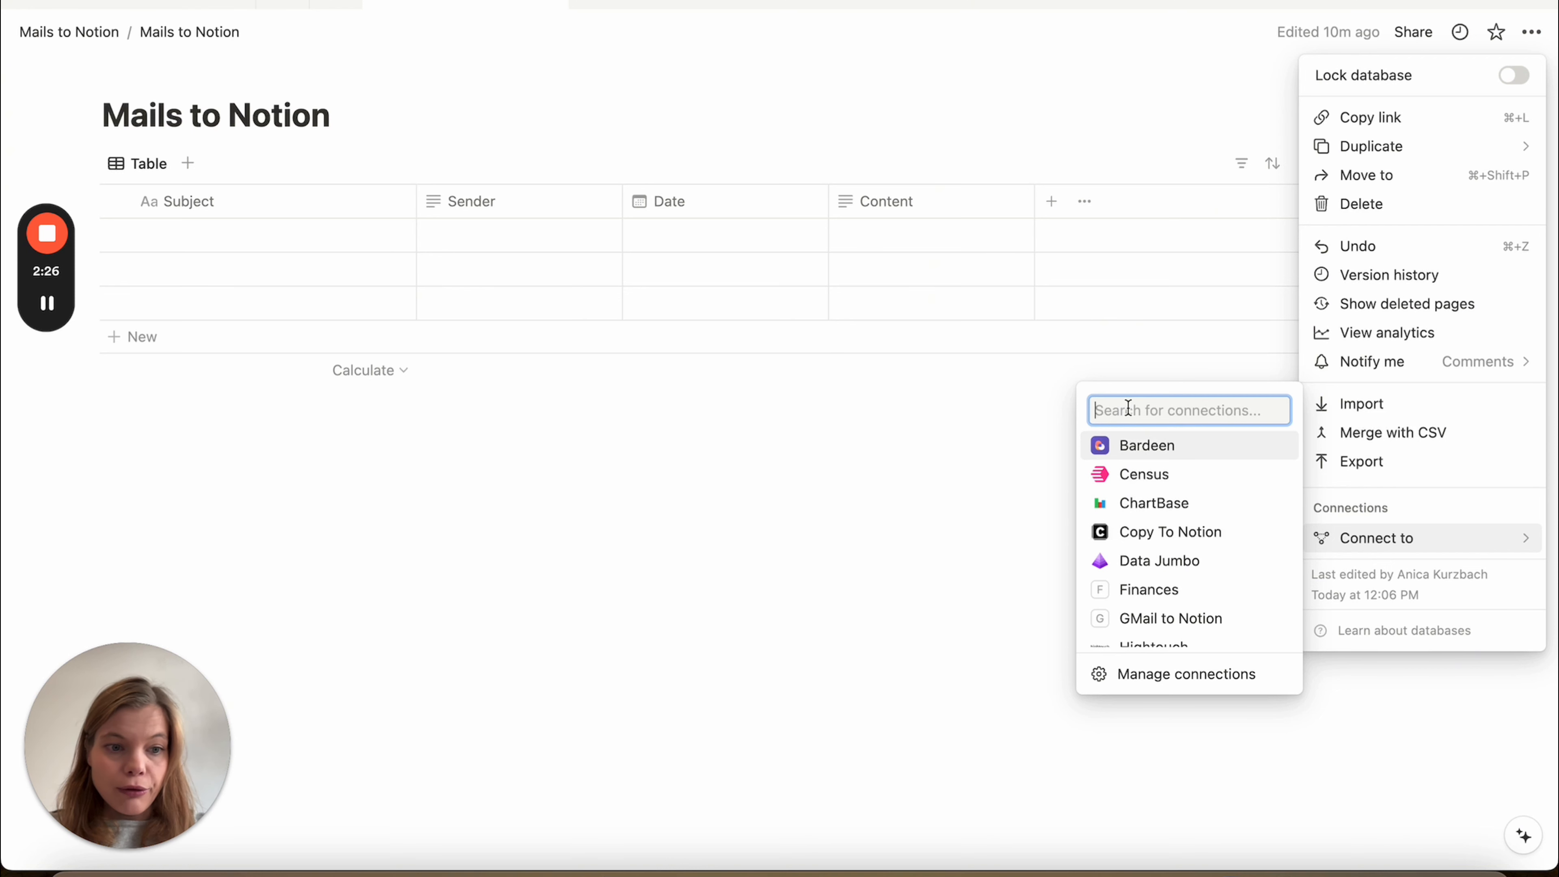
type("Gmai")
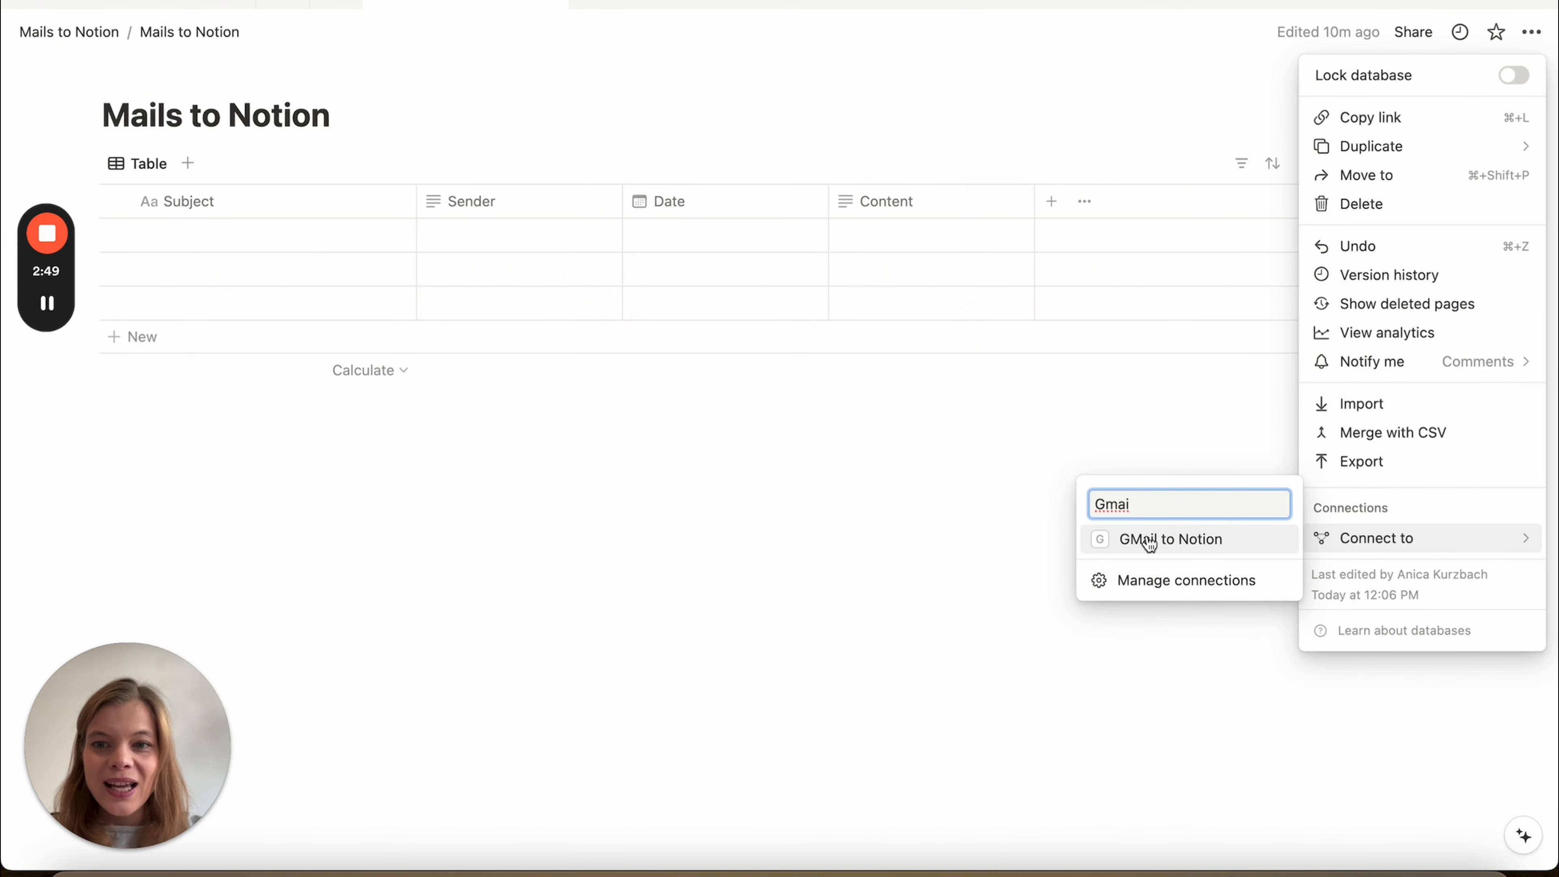
left_click(1171, 543)
left_click(771, 447)
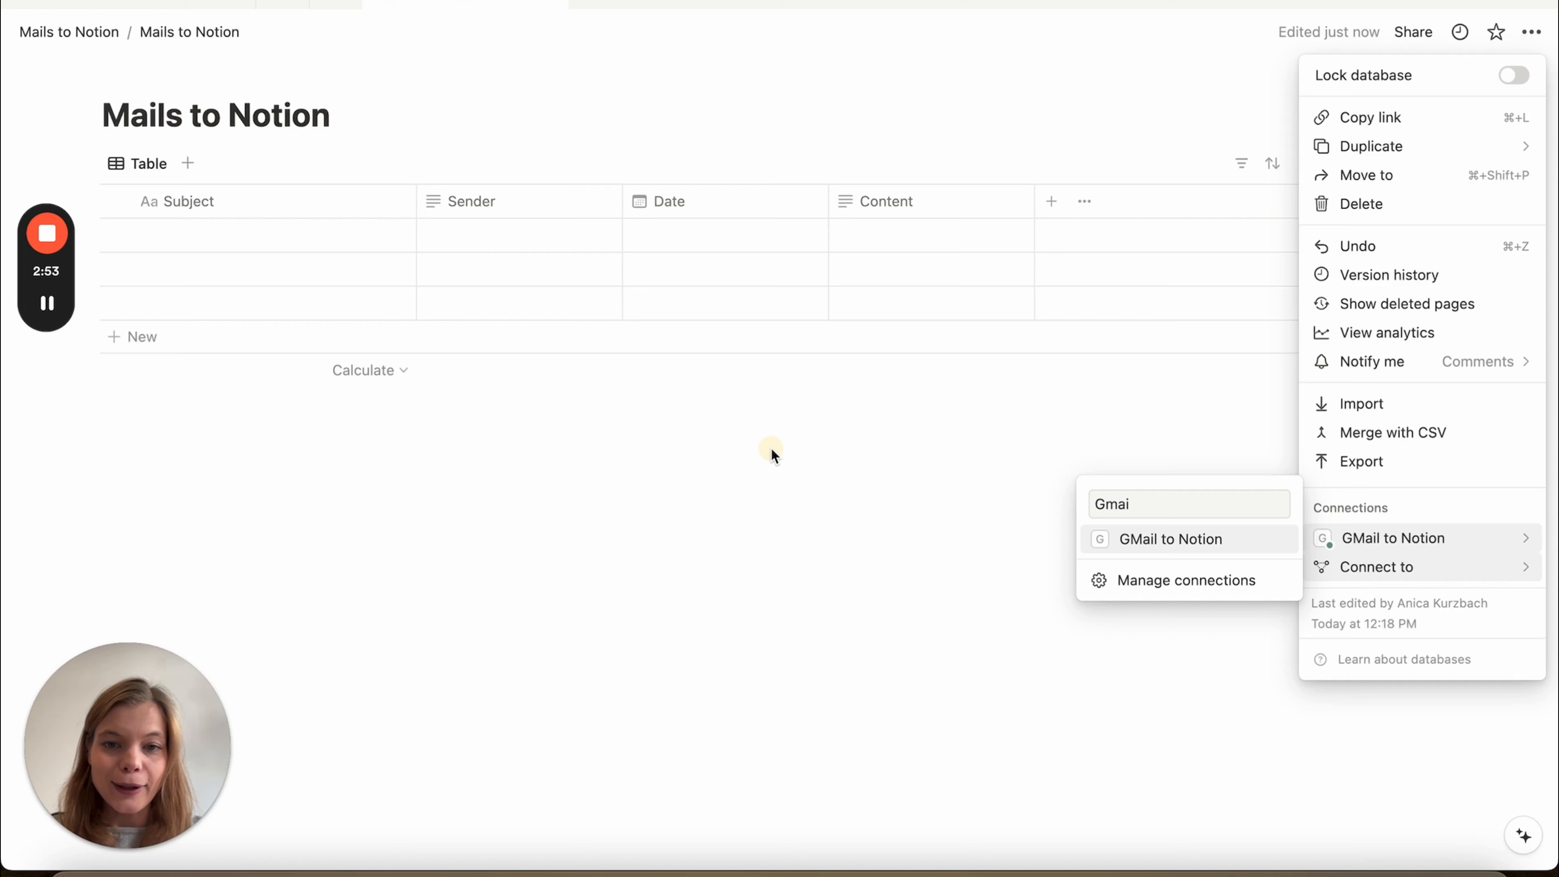
left_click(774, 454)
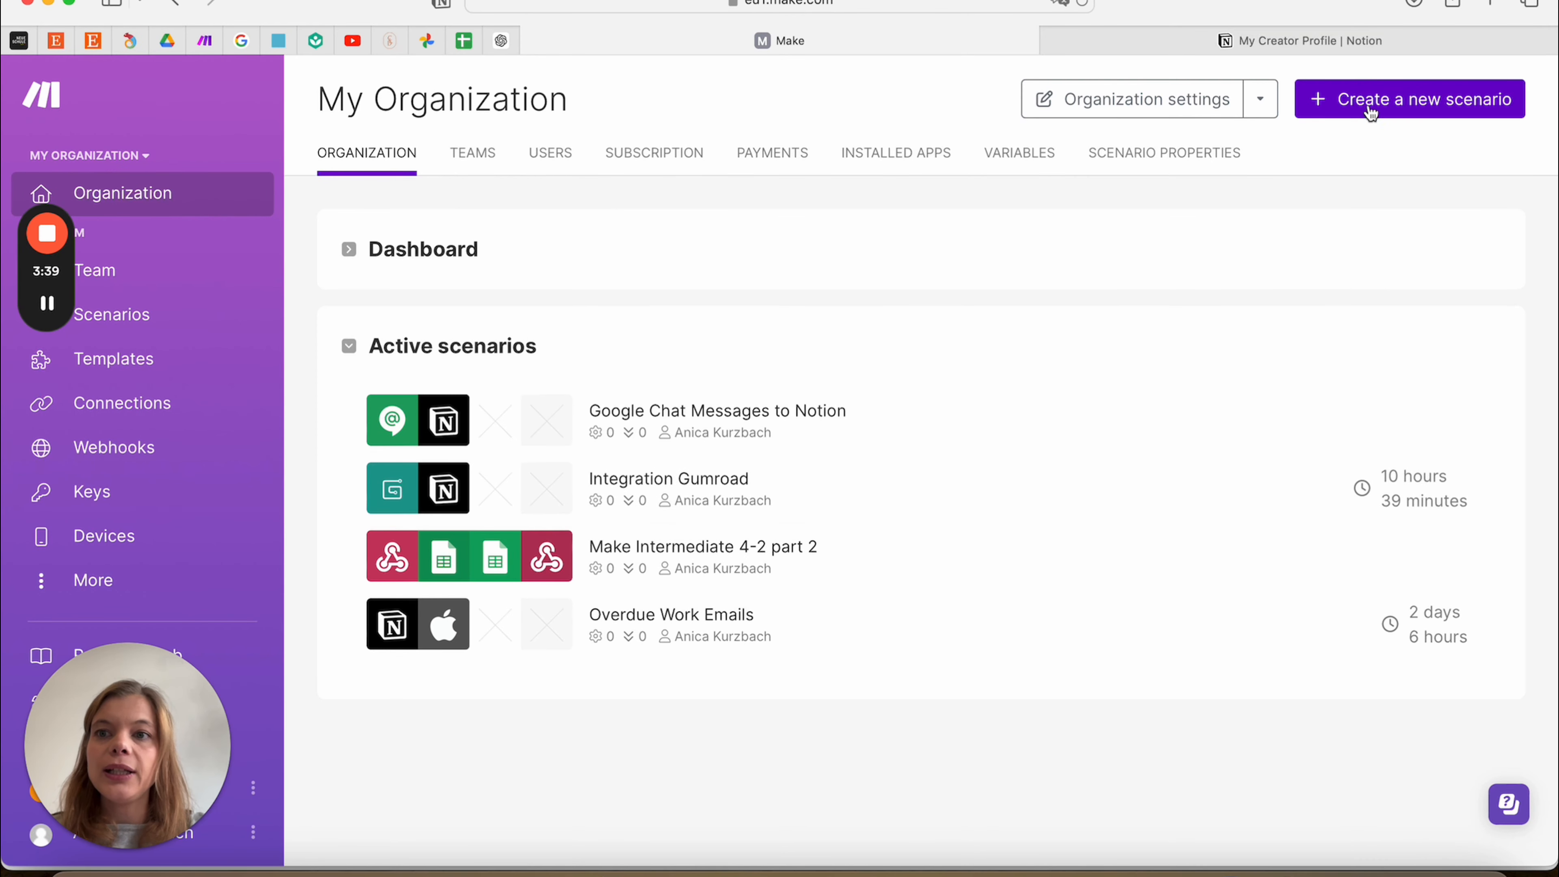
left_click(1389, 107)
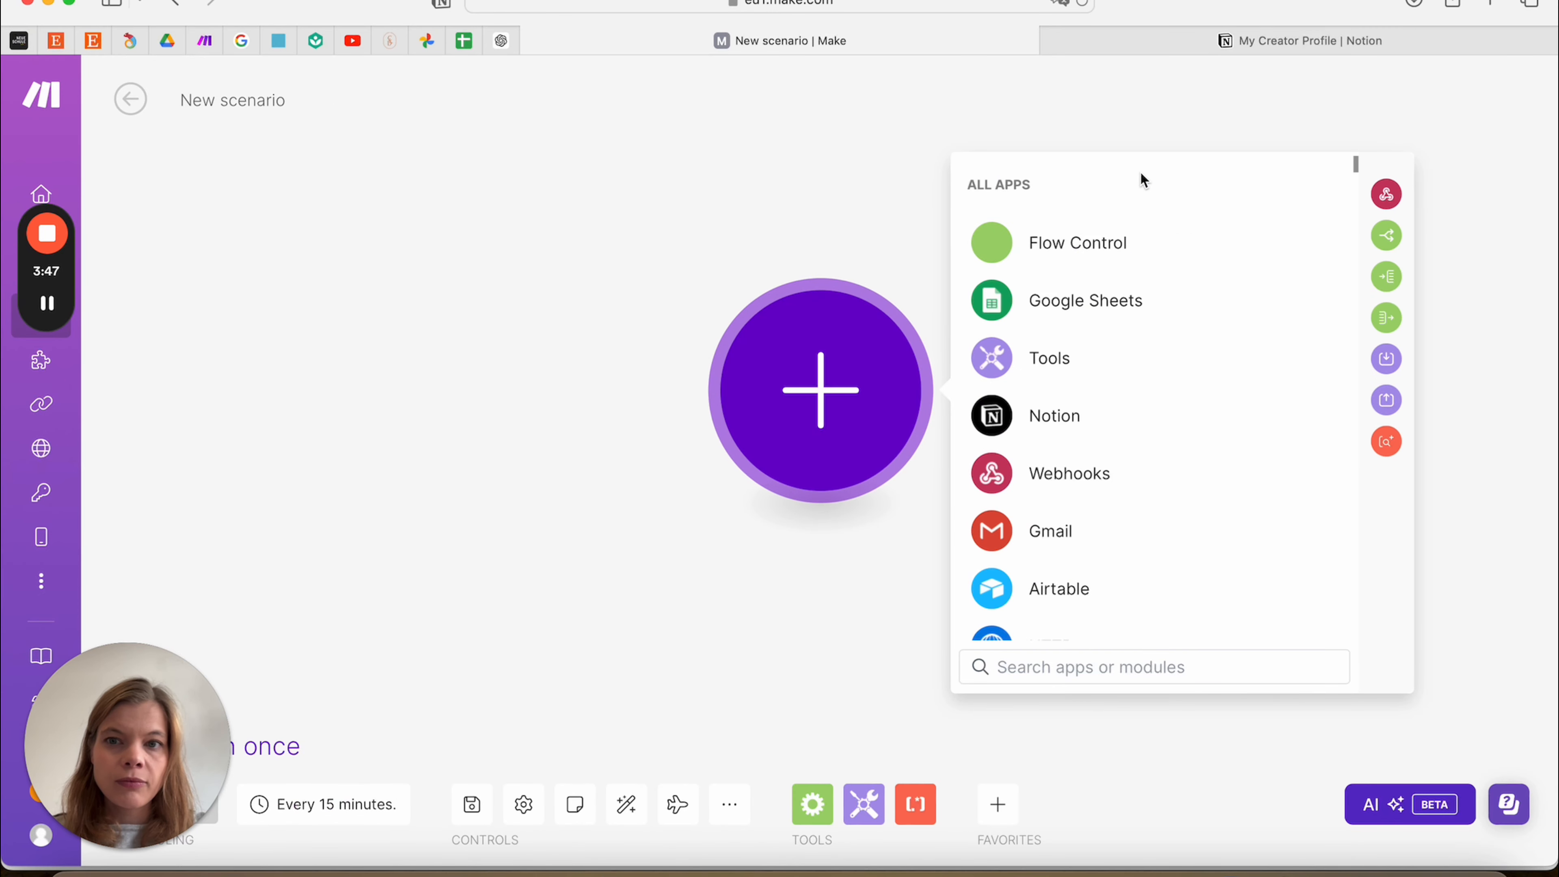
Rename the scenario to 'Mails to Notion __Demo' and reopen the app list for the first module
left_click(266, 98)
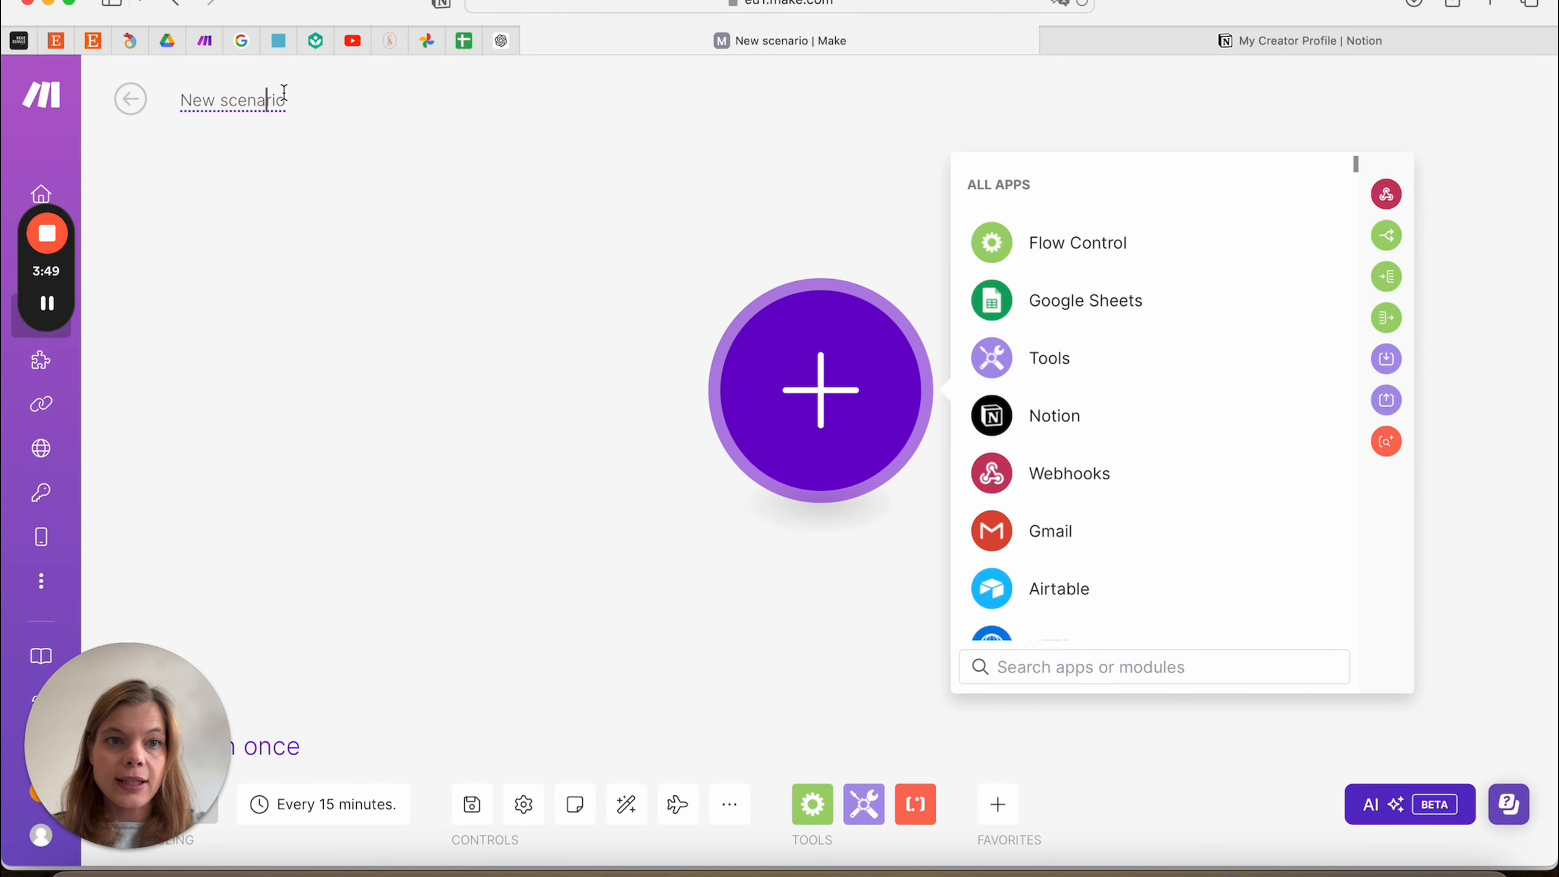
key("super+a")
type("Mails to Notion")
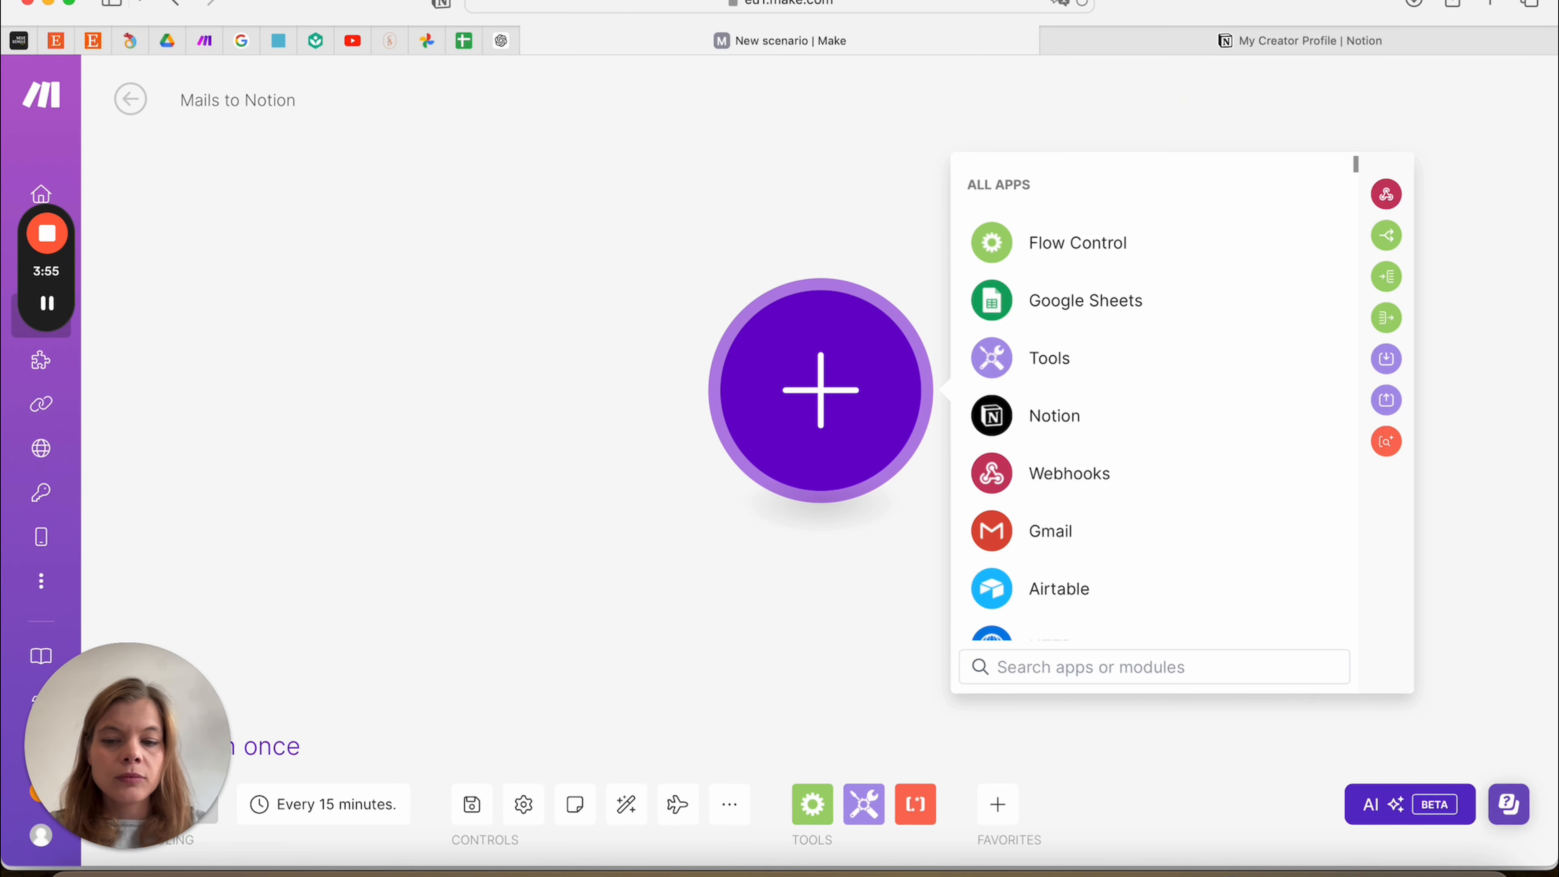
type(" __")
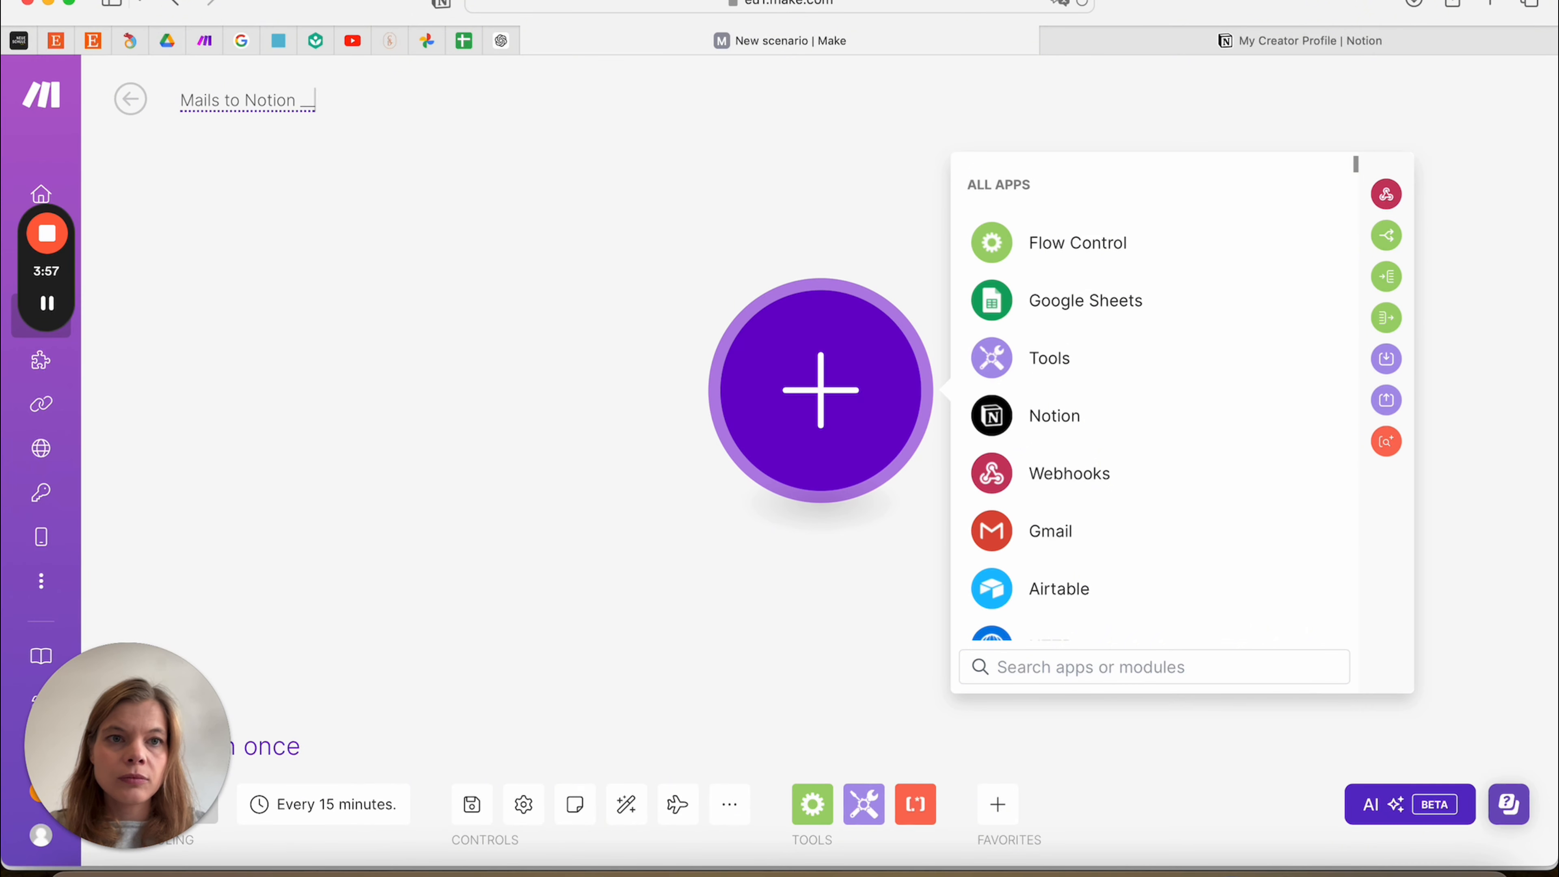
type("Demo")
key("Return")
left_click(344, 279)
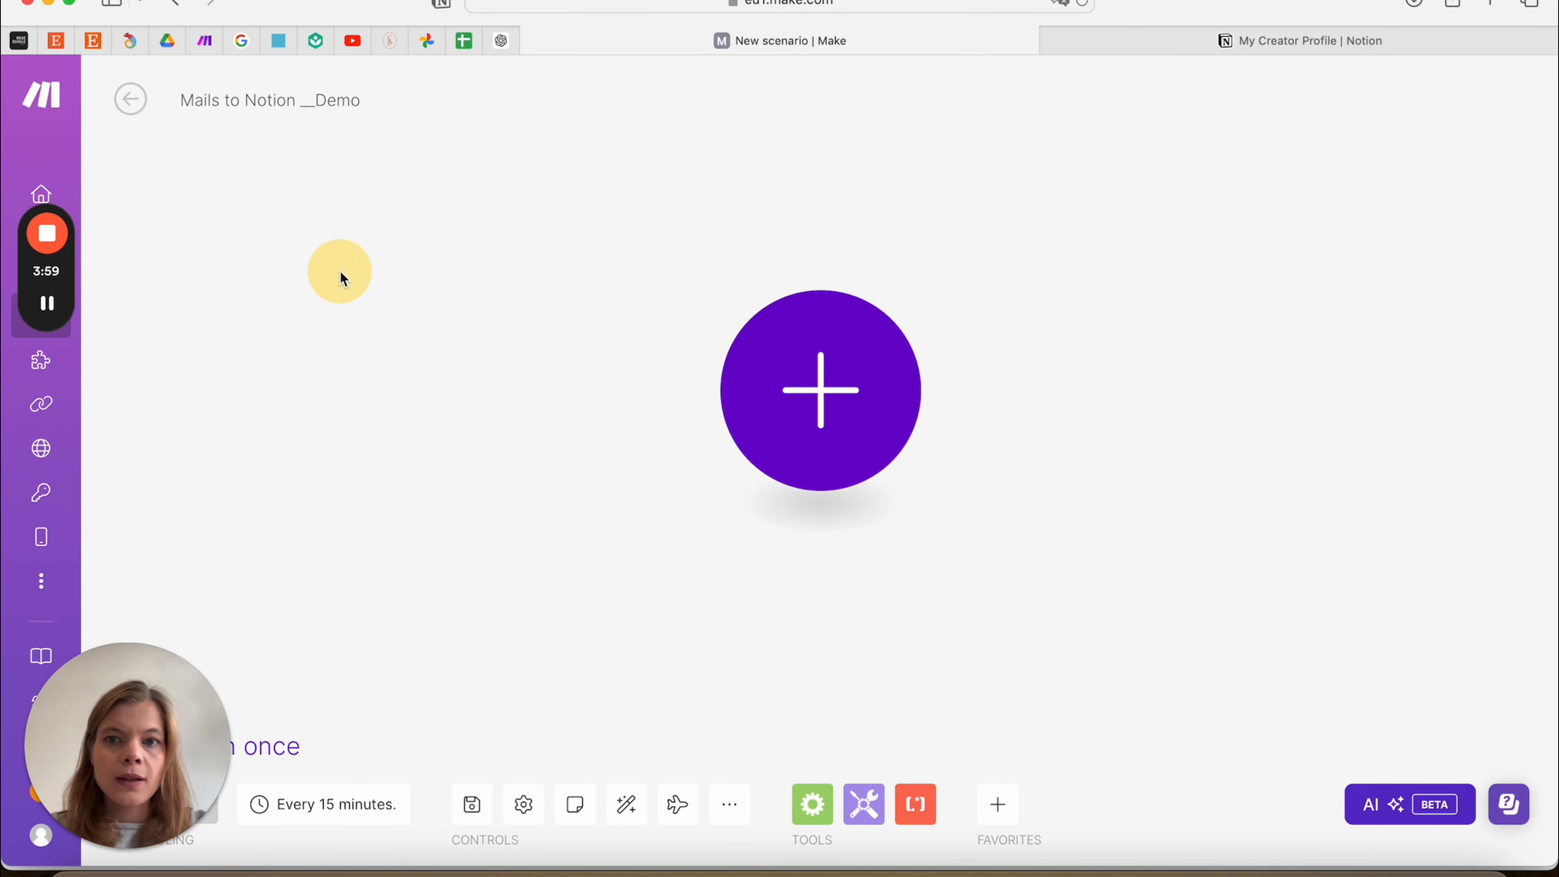
left_click(810, 403)
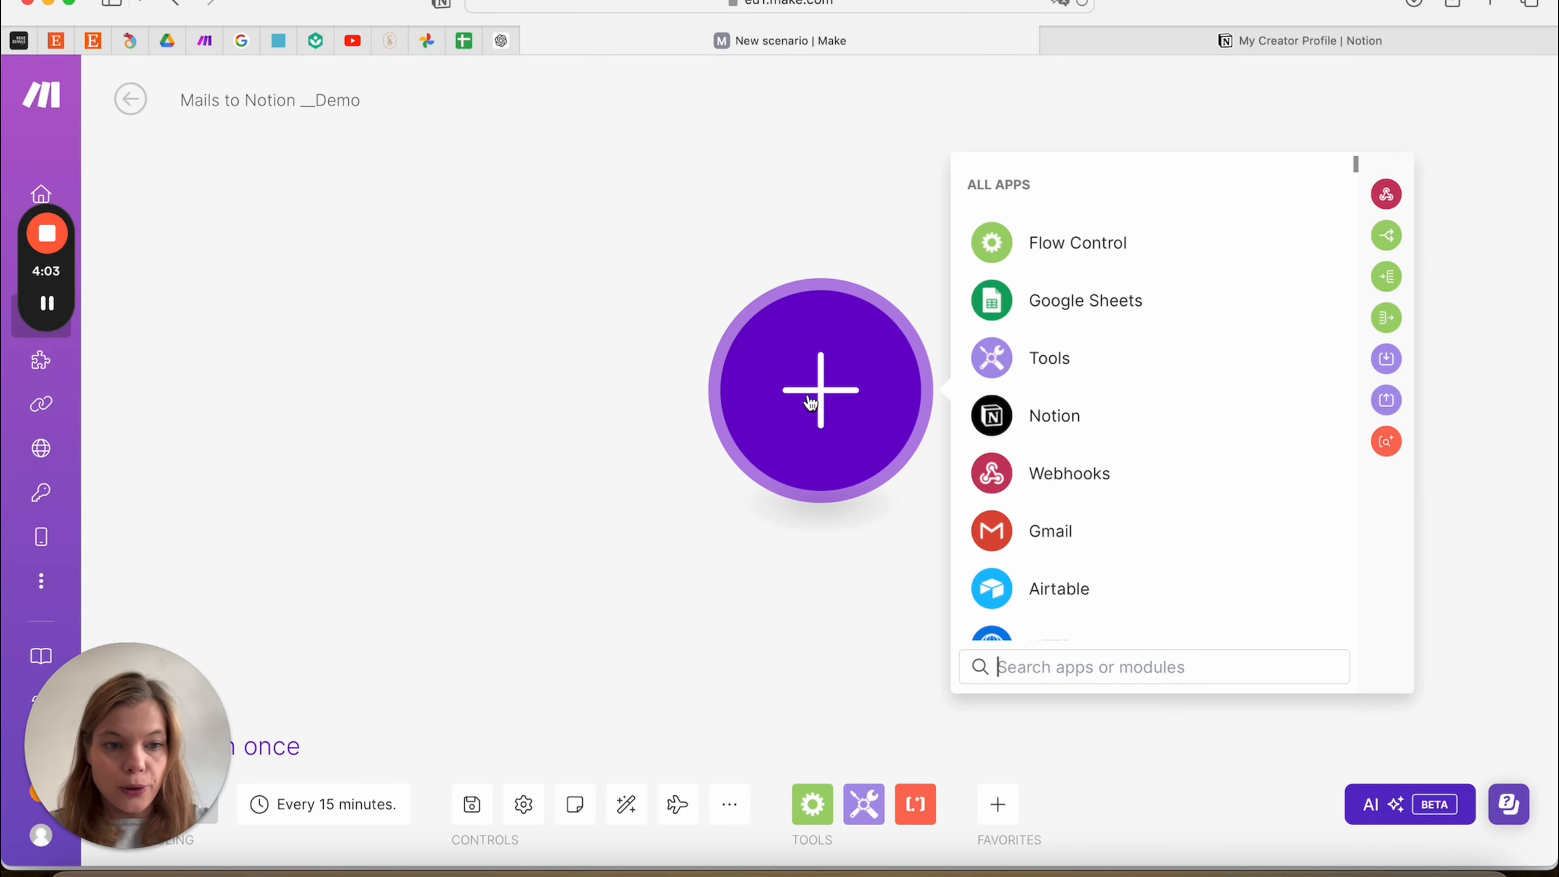
Search the apps for 'gmail' and add Gmail Watch Emails as the trigger module
type("gma")
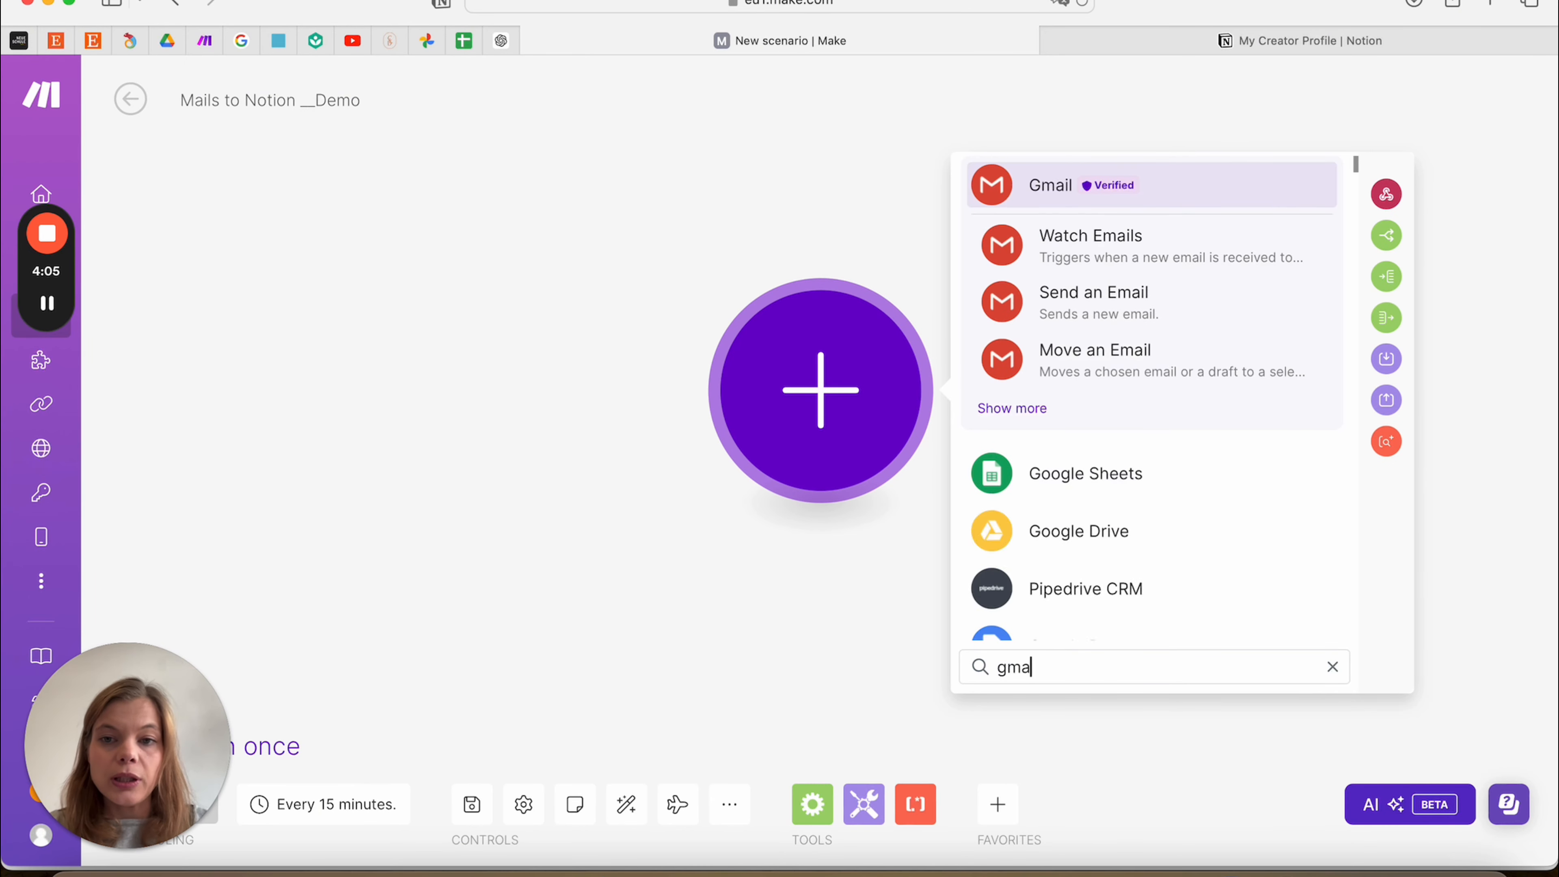
type("il")
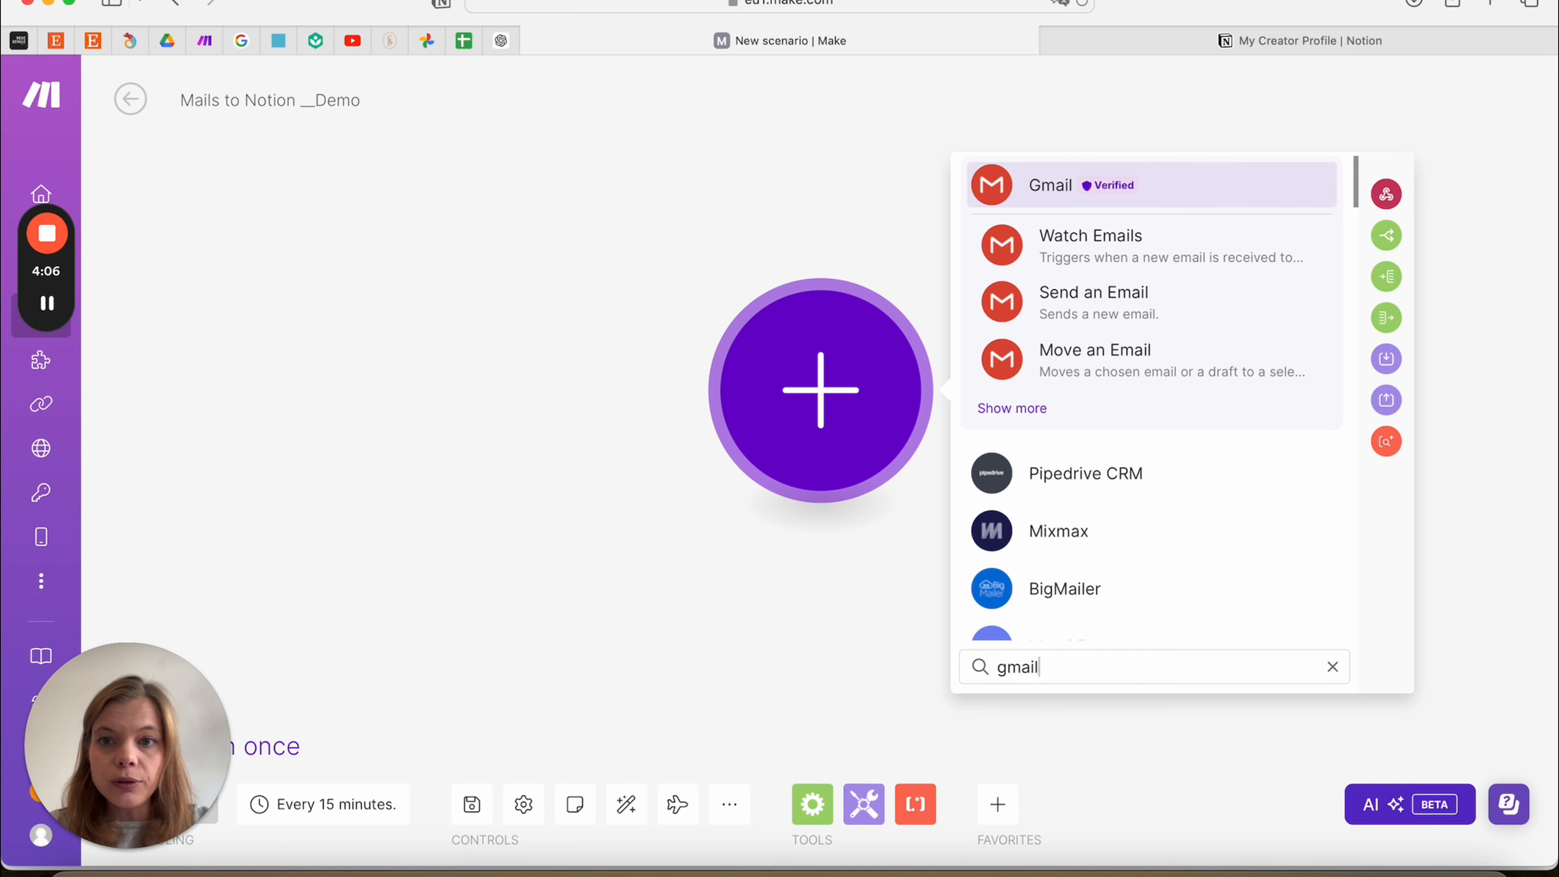
left_click(1149, 257)
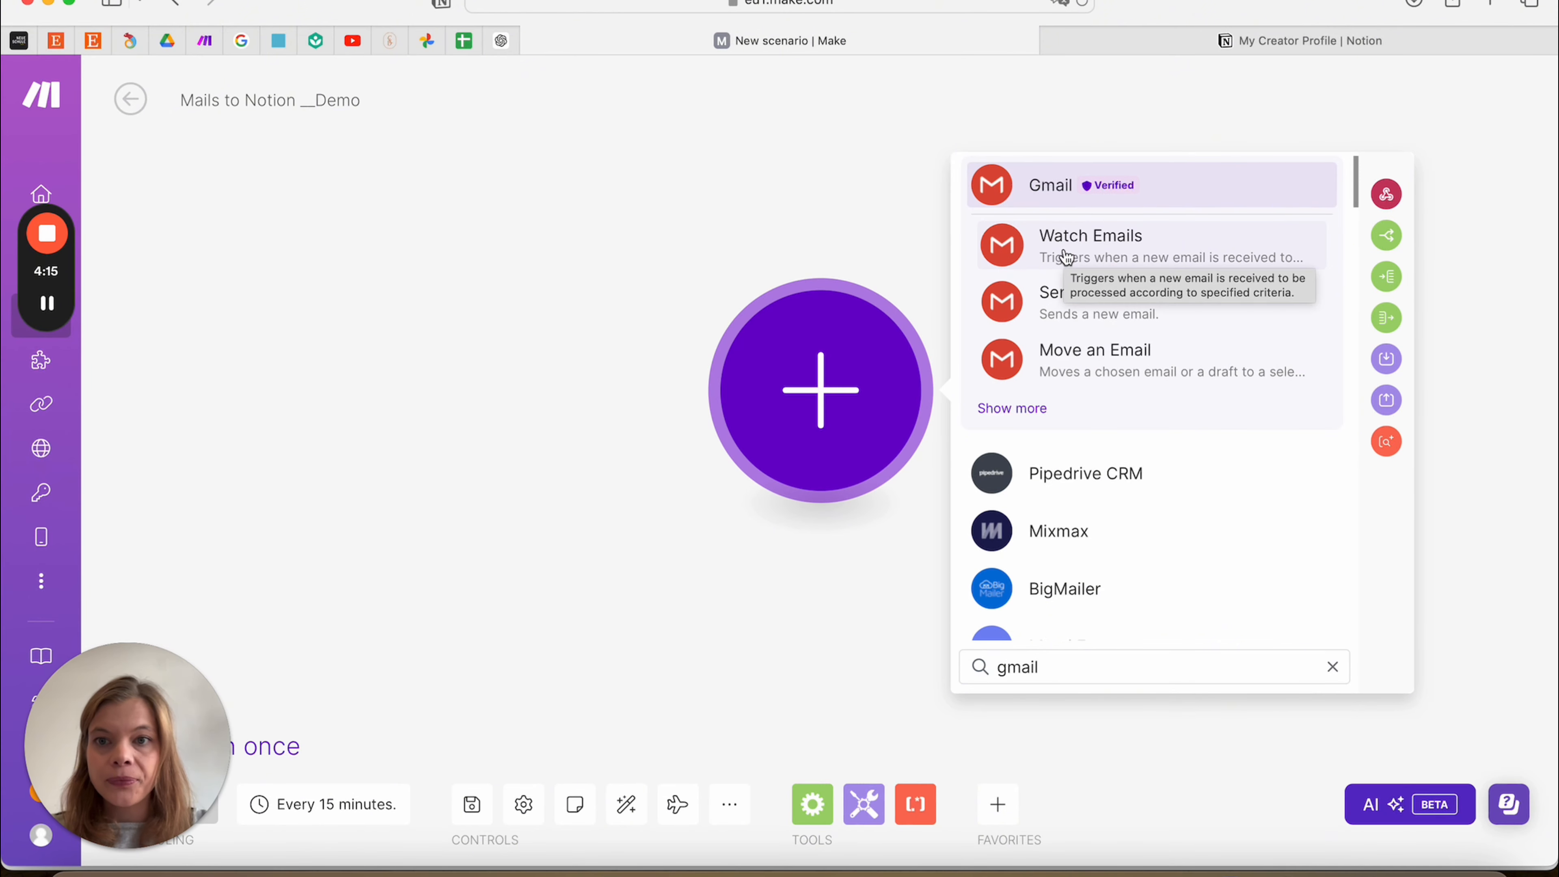
left_click(1066, 256)
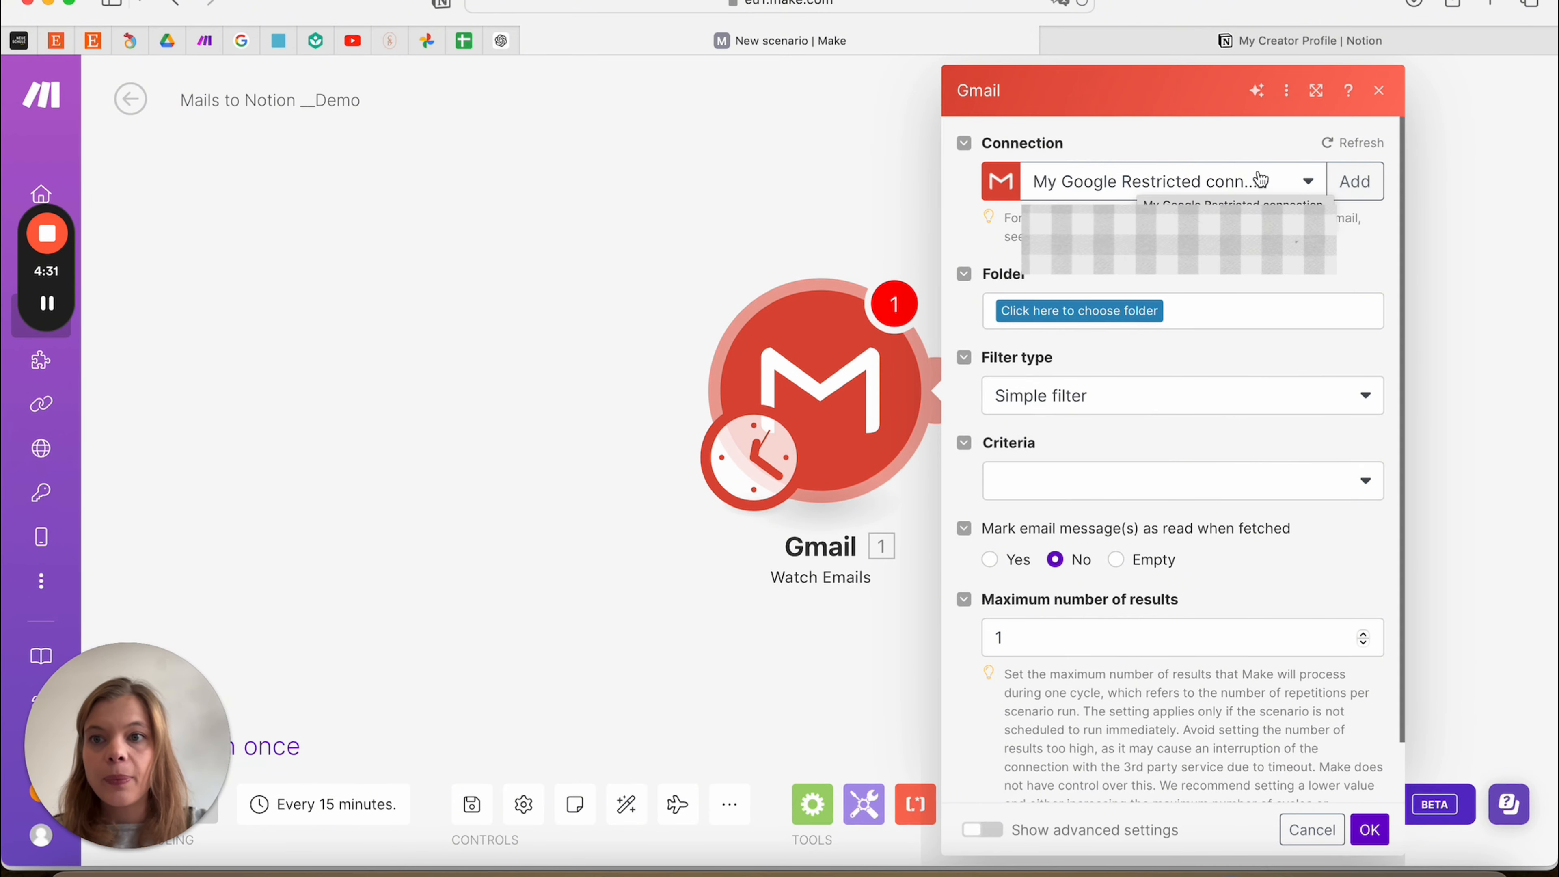
Keep the Google connection, watch the All Mail folder, and filter simply for Only Unread emails
left_click(1275, 180)
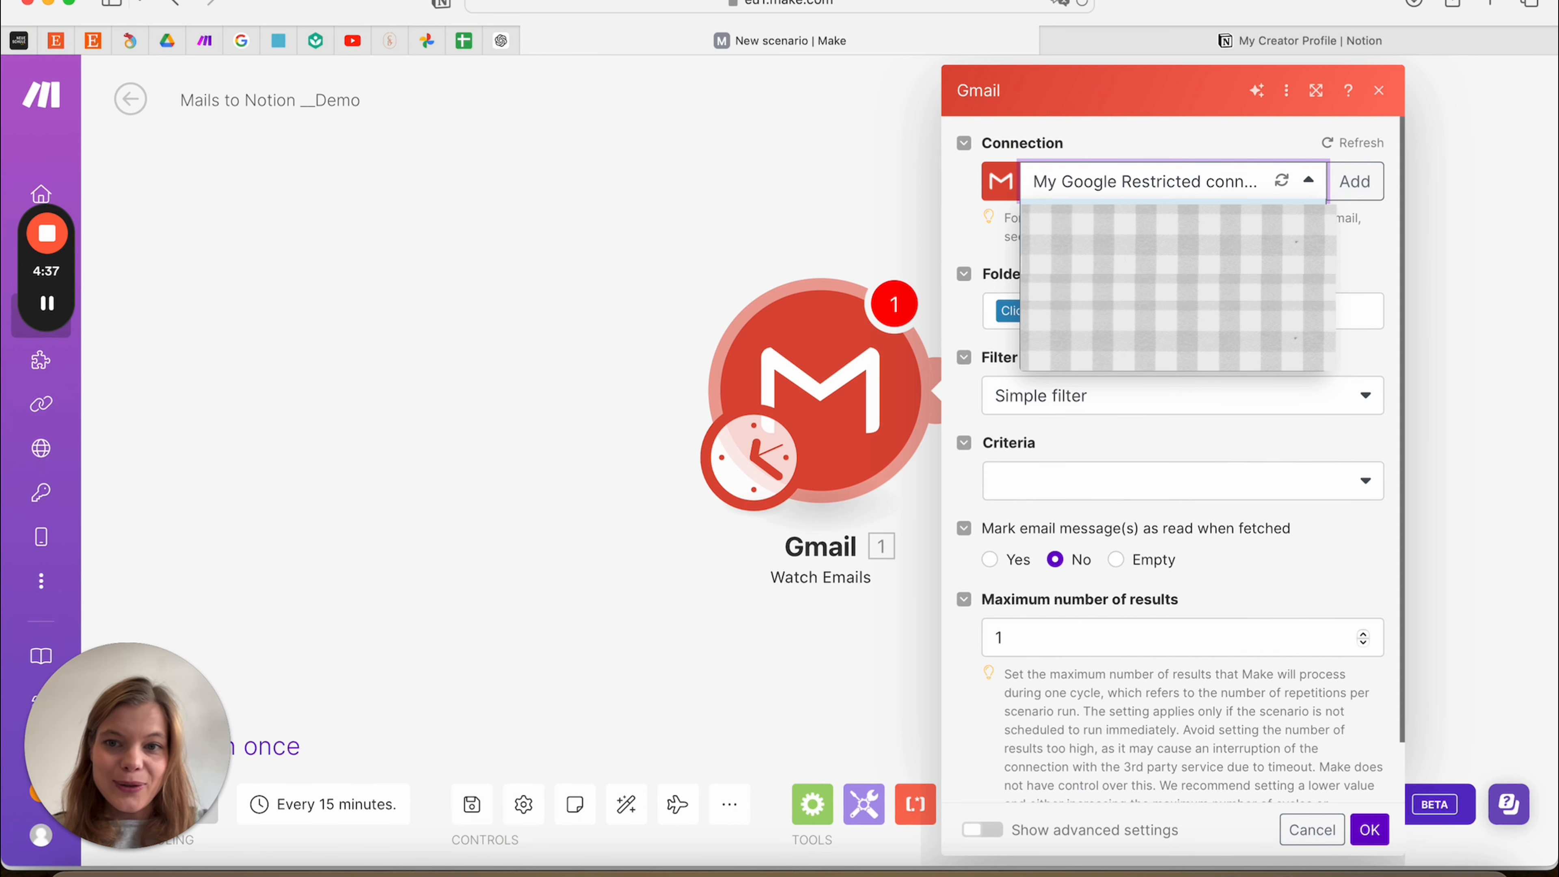
left_click(1166, 242)
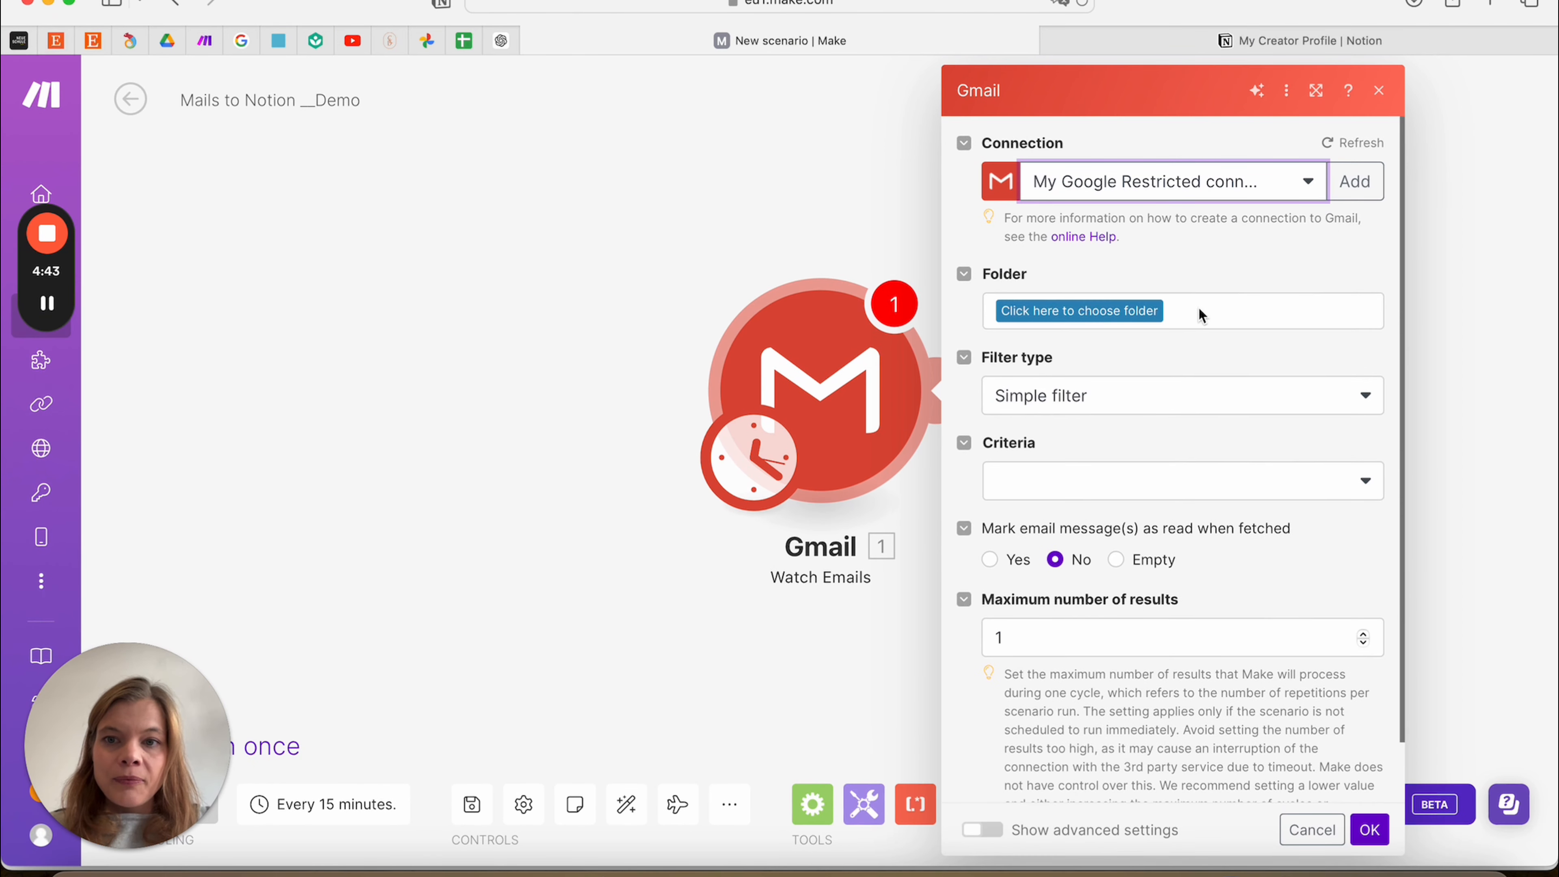
left_click(1095, 319)
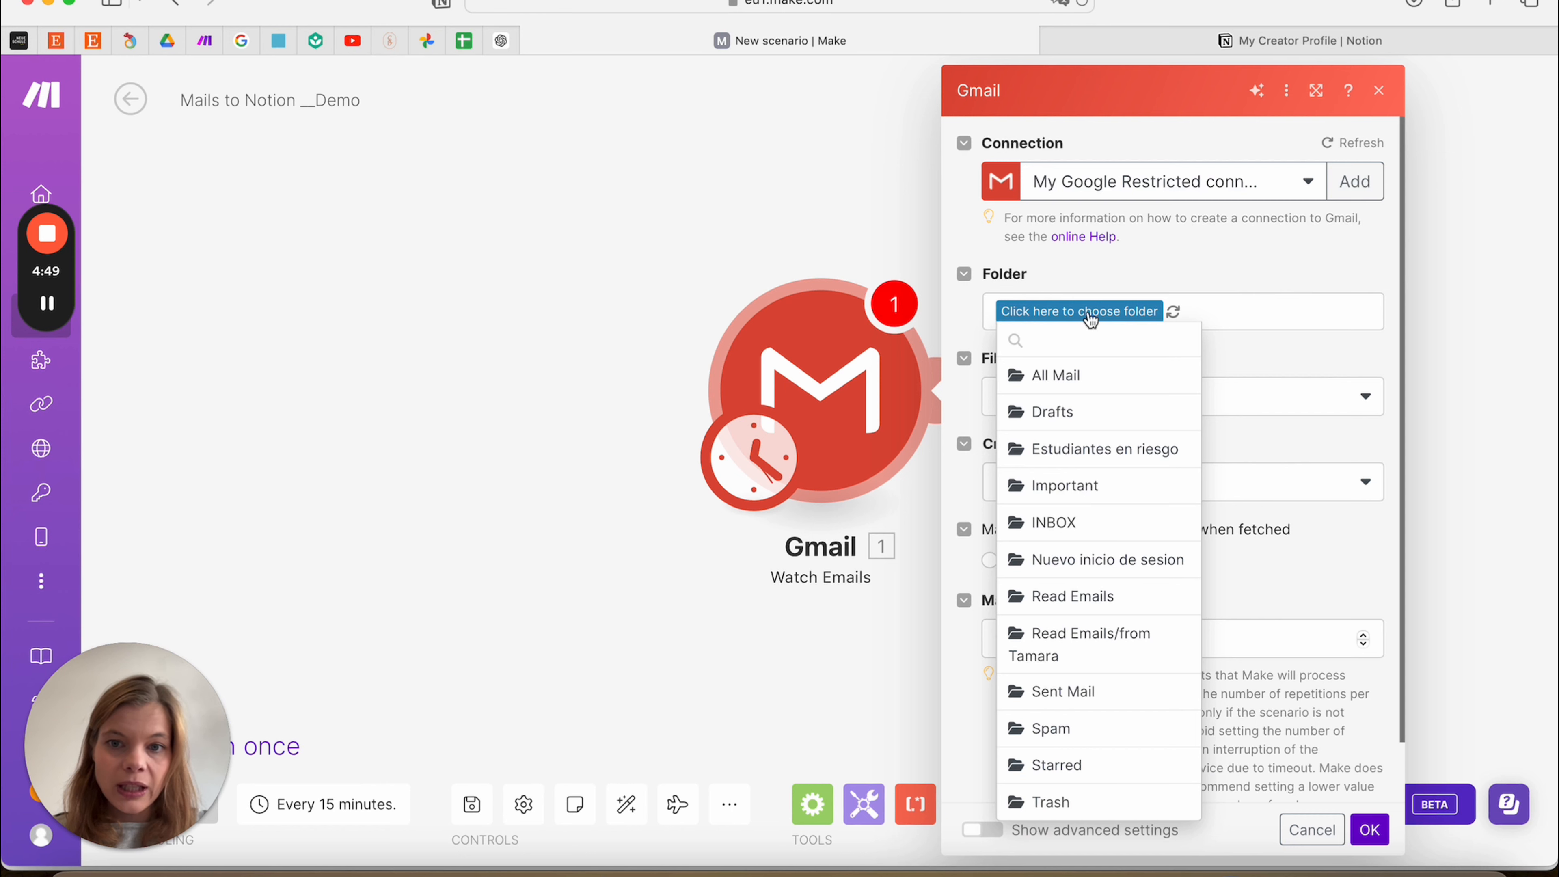
left_click(1061, 391)
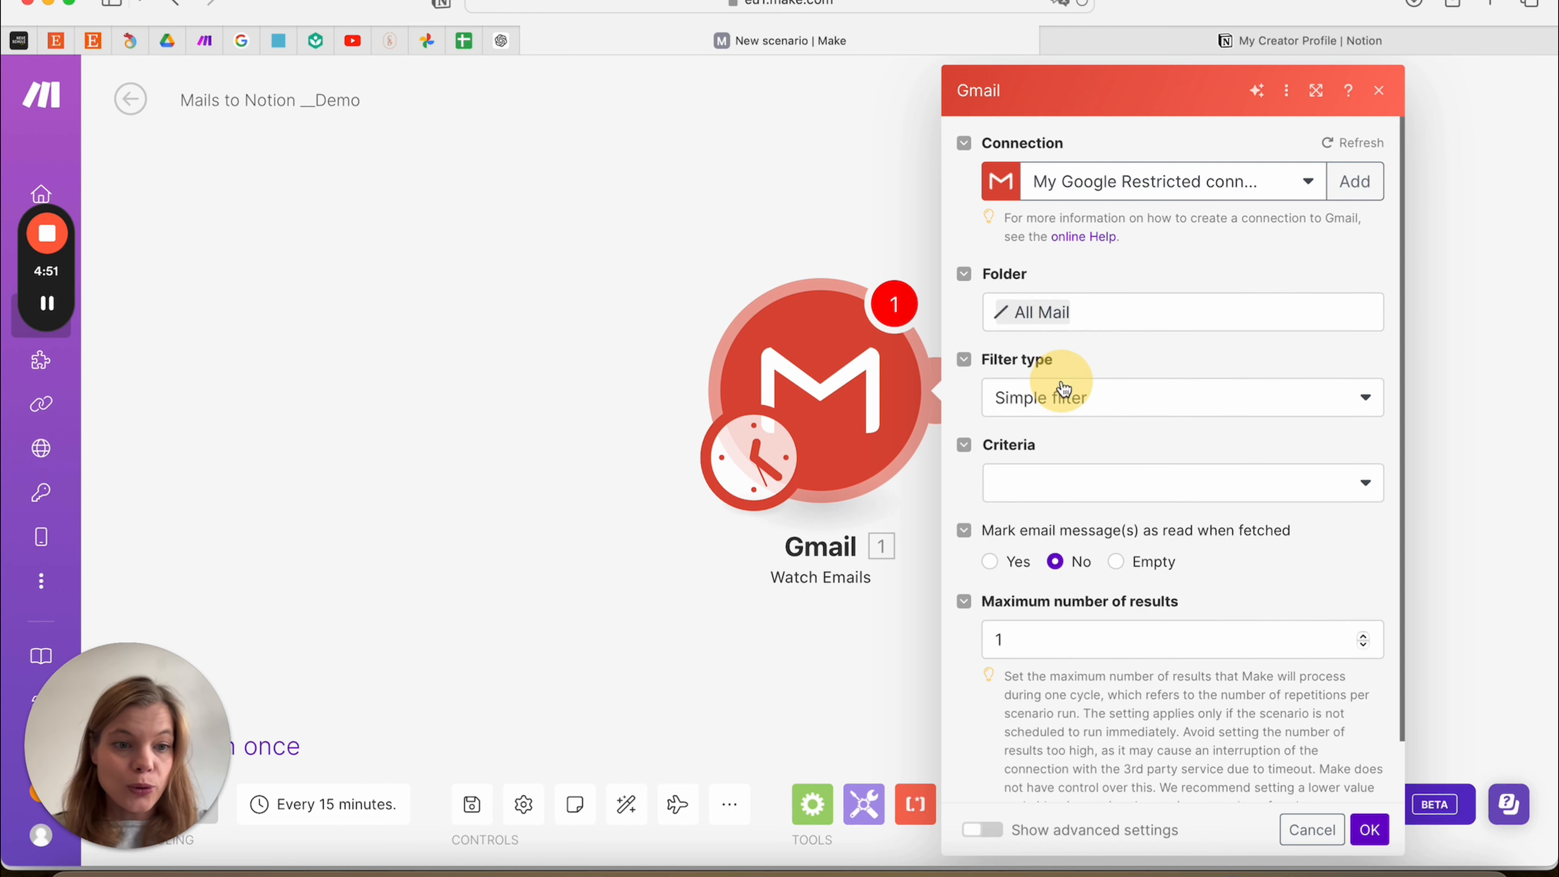
left_click(1175, 403)
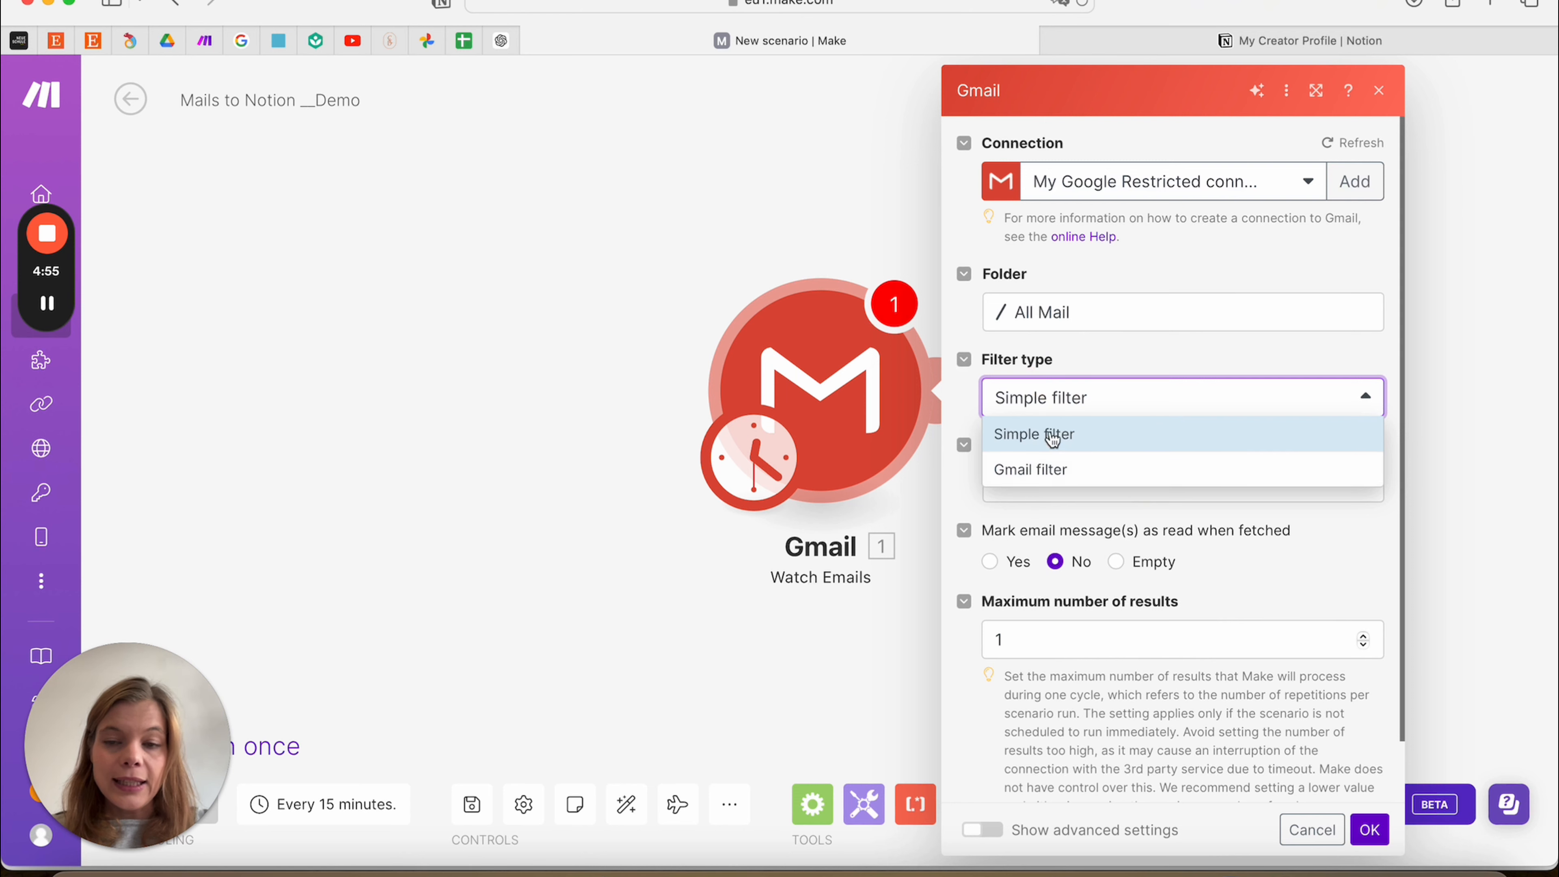
left_click(1136, 349)
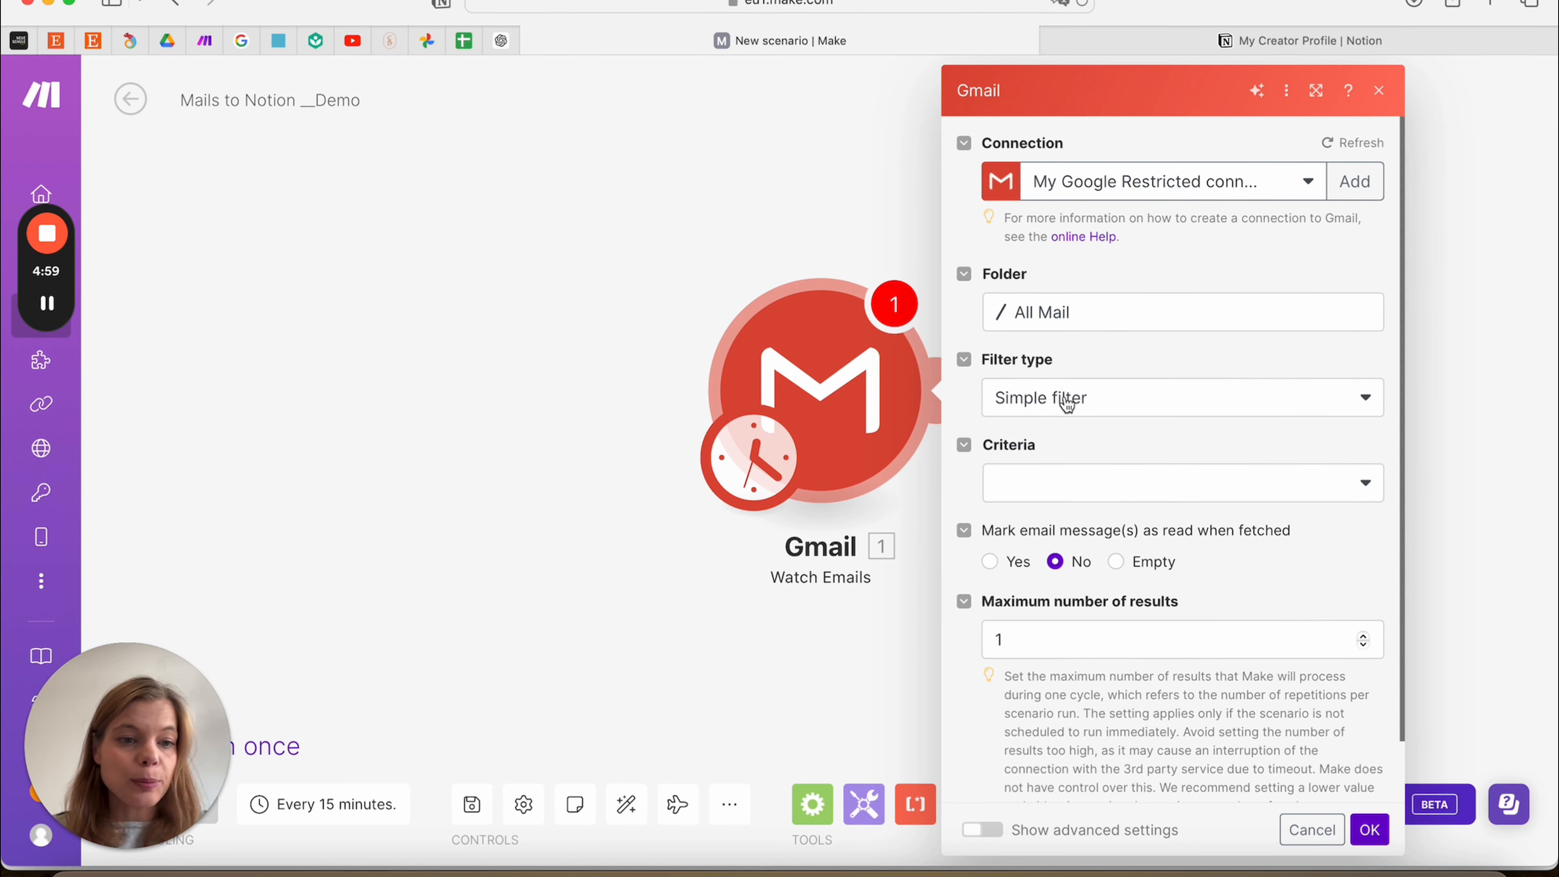
left_click(1344, 480)
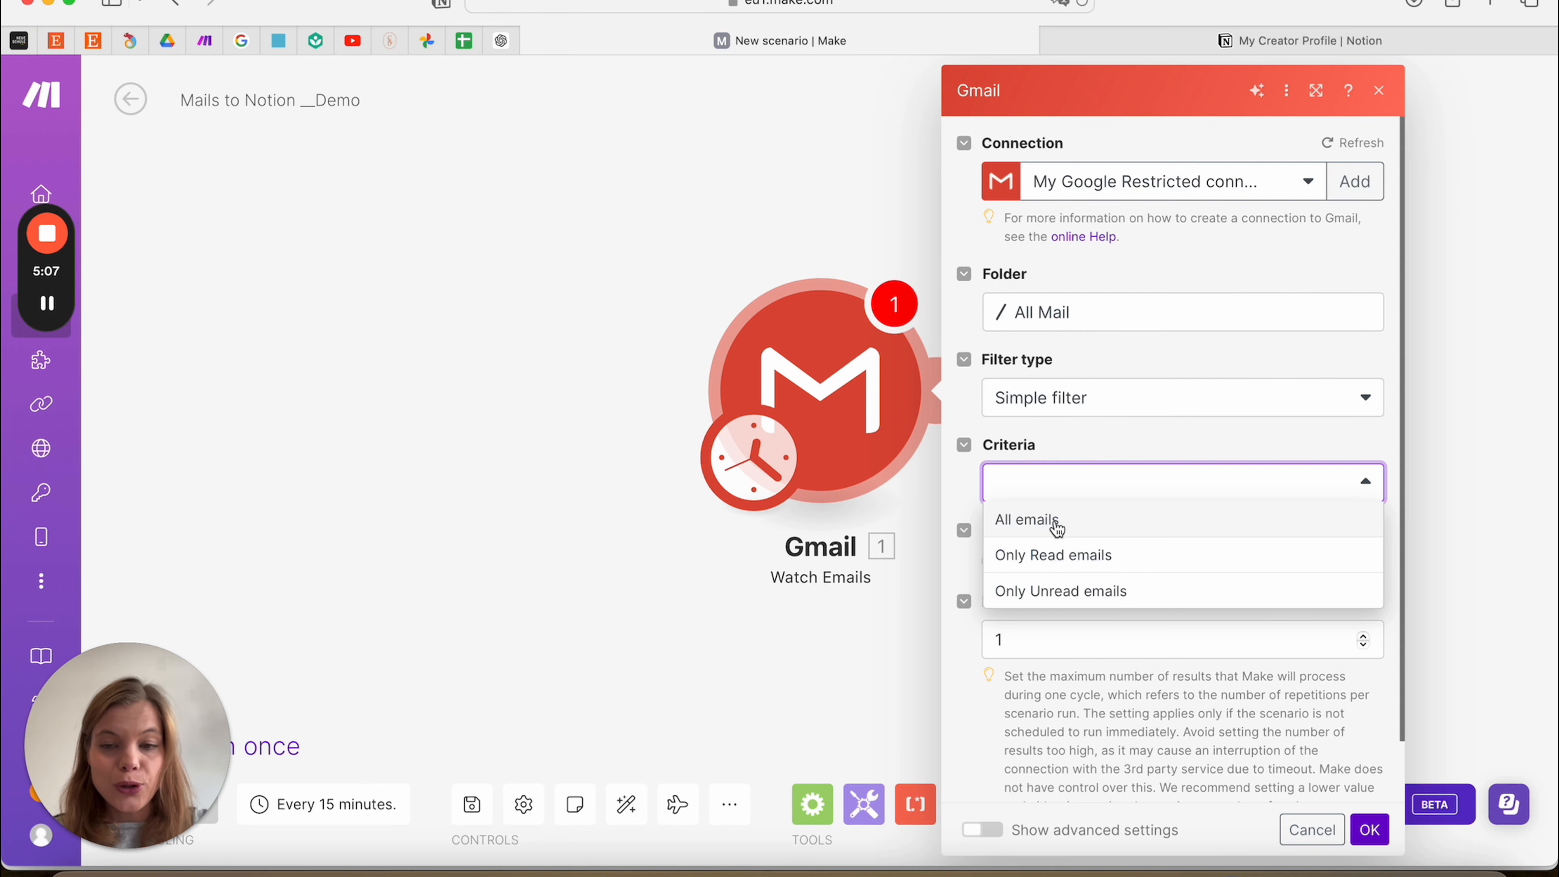
left_click(1152, 595)
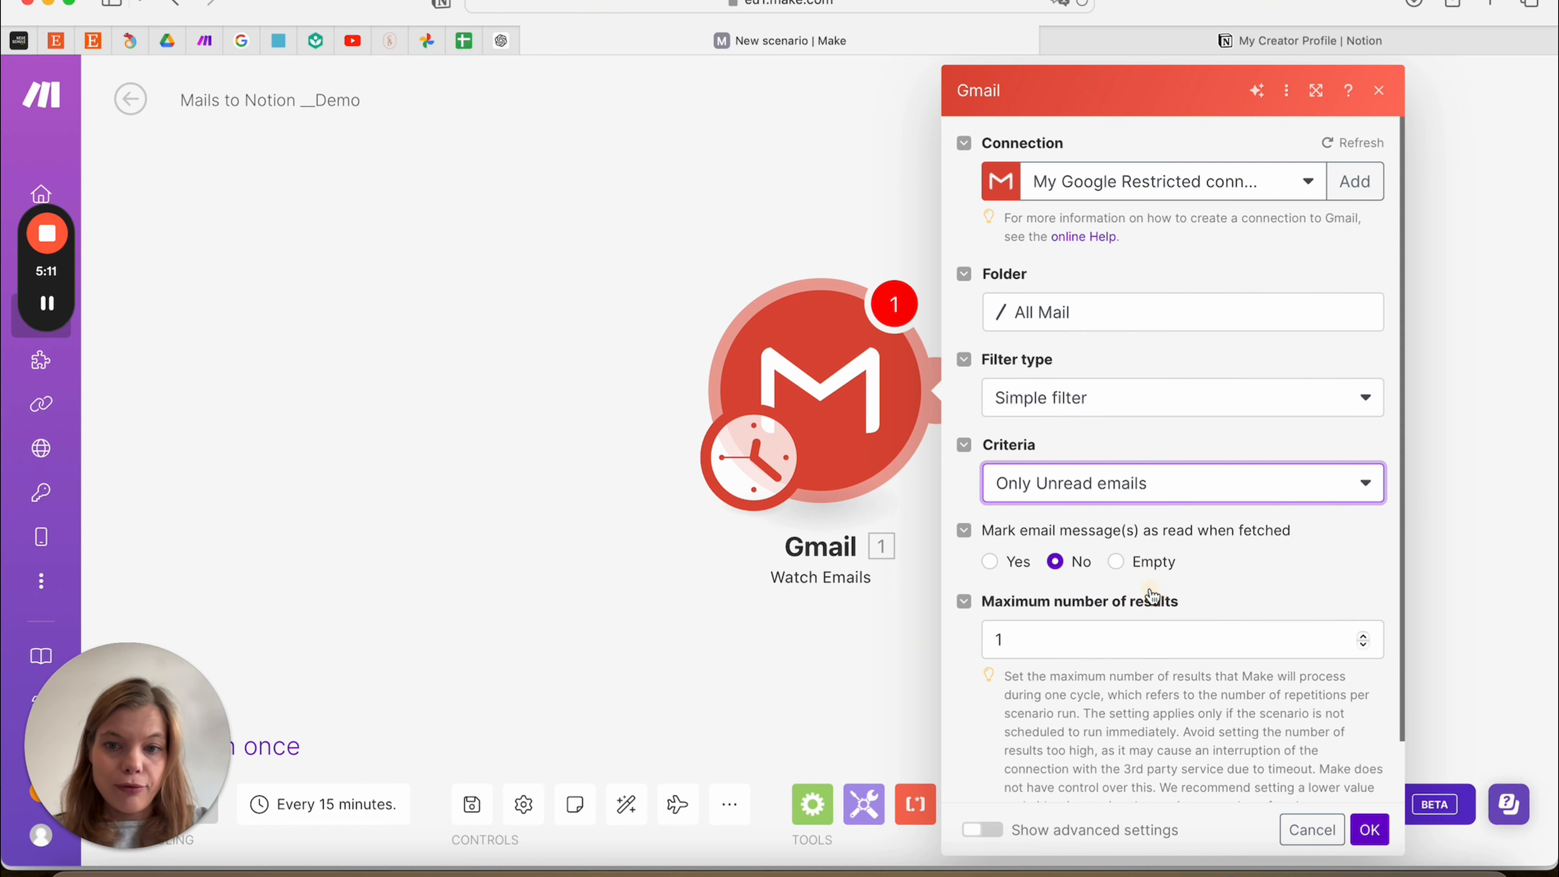
Raise Maximum results to 10 and save the Gmail trigger settings
scroll(1203, 584, "down", 2)
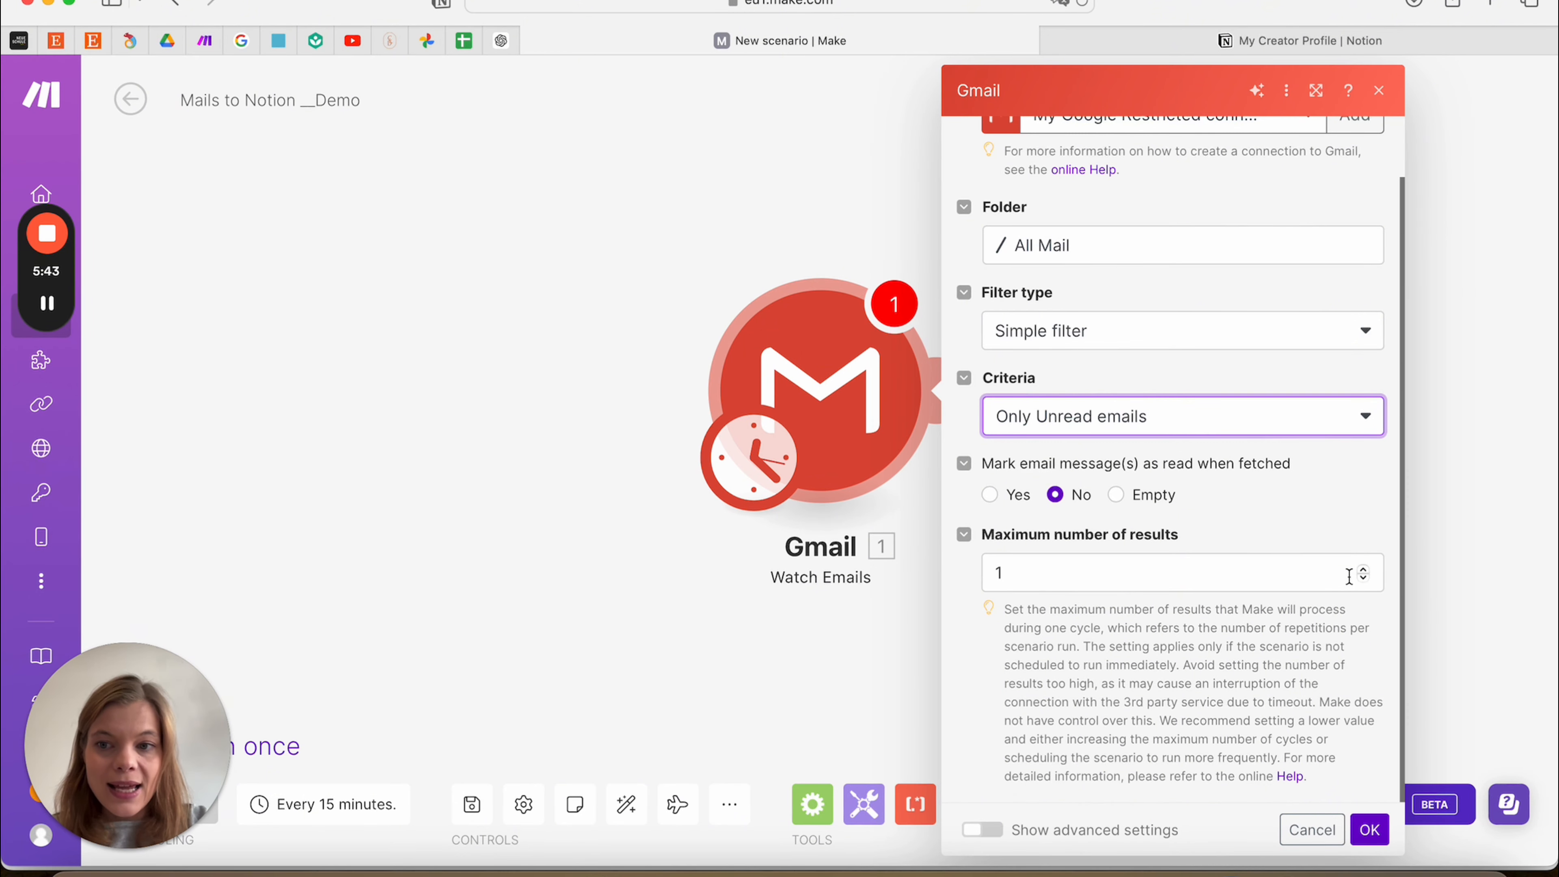
left_click(1362, 569)
left_click(1362, 569)
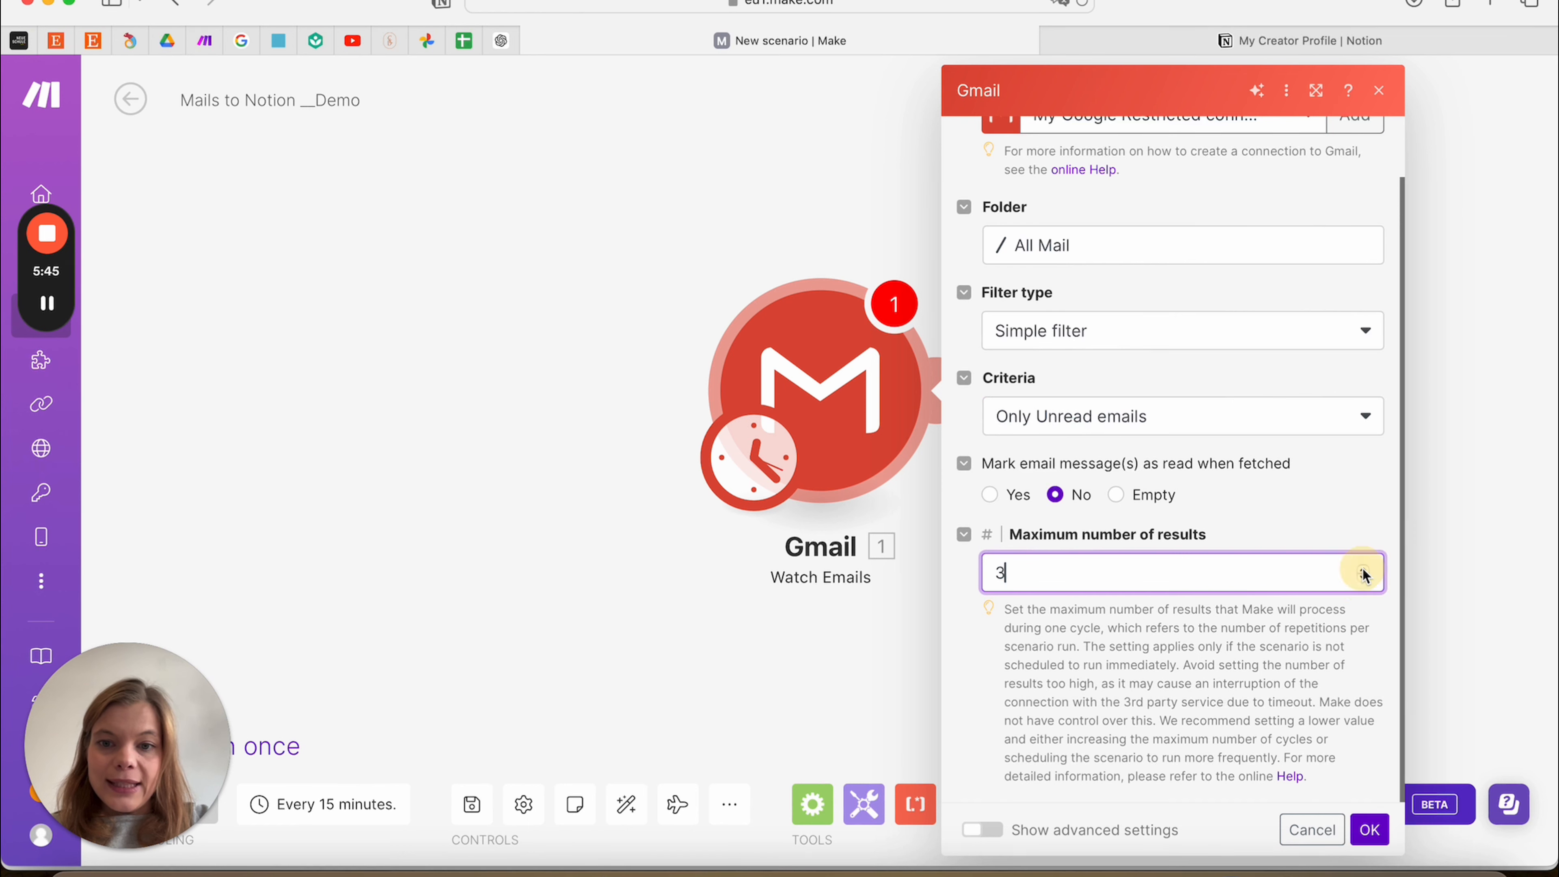
left_click(1362, 569)
left_click(1362, 569)
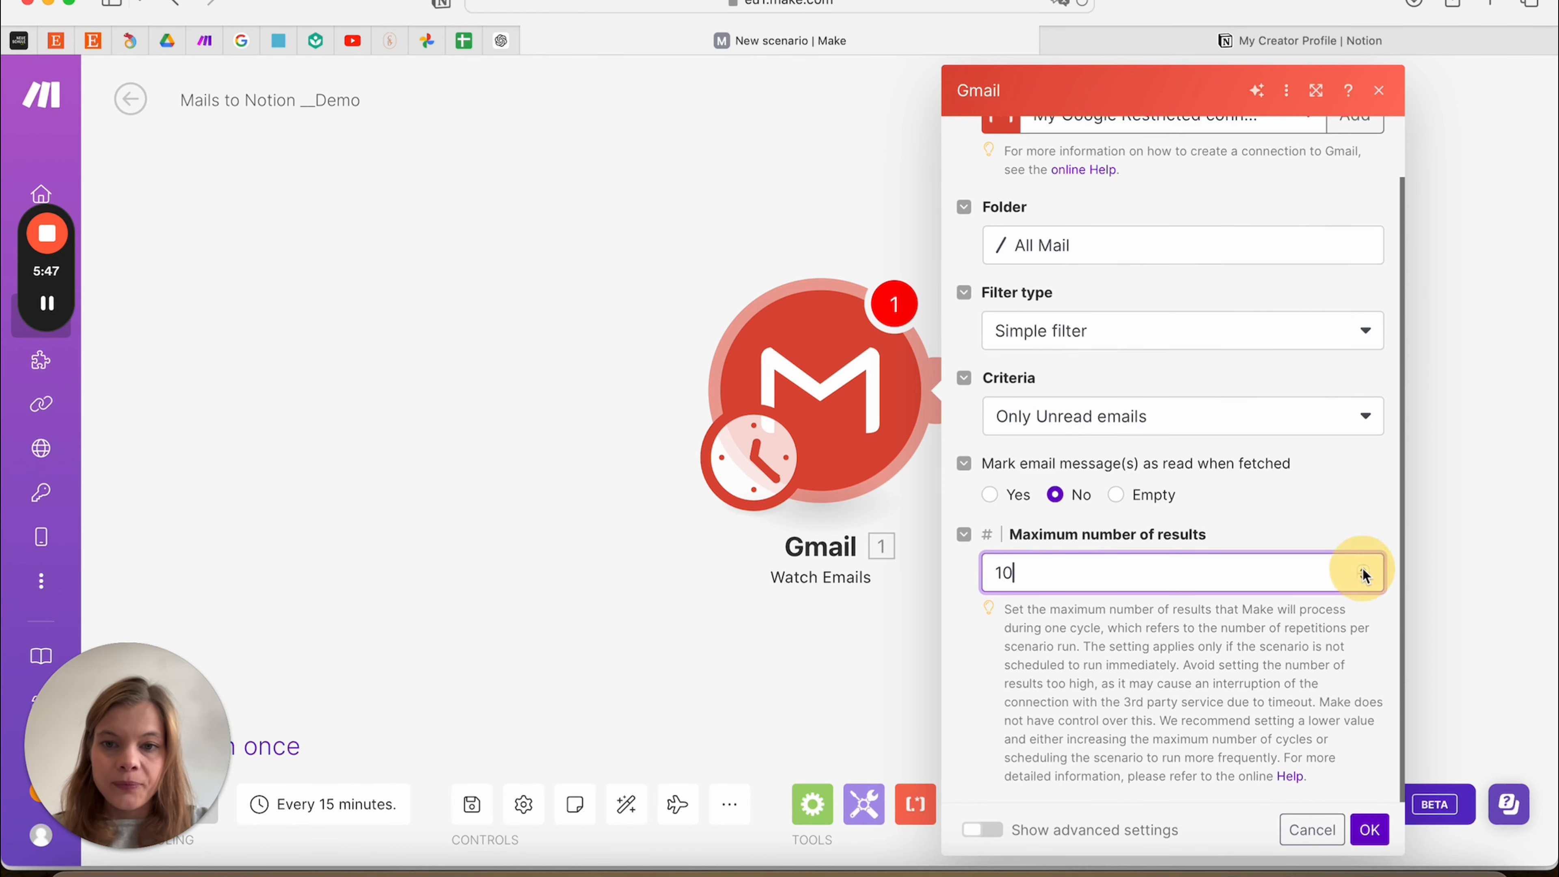
left_click(1349, 515)
scroll(1349, 515, "down", 1)
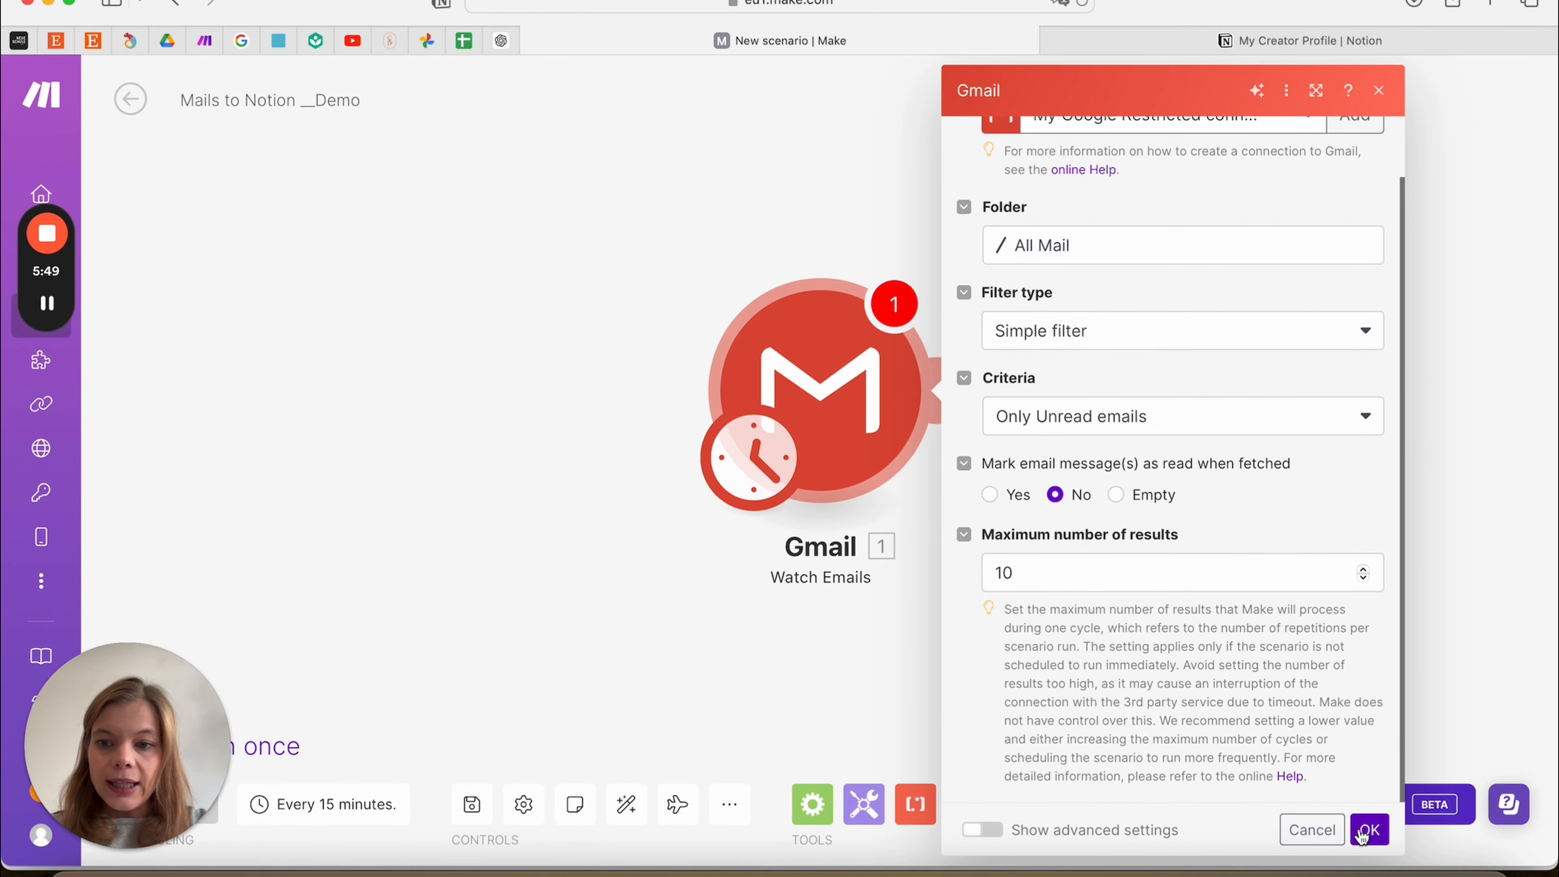
left_click(1368, 829)
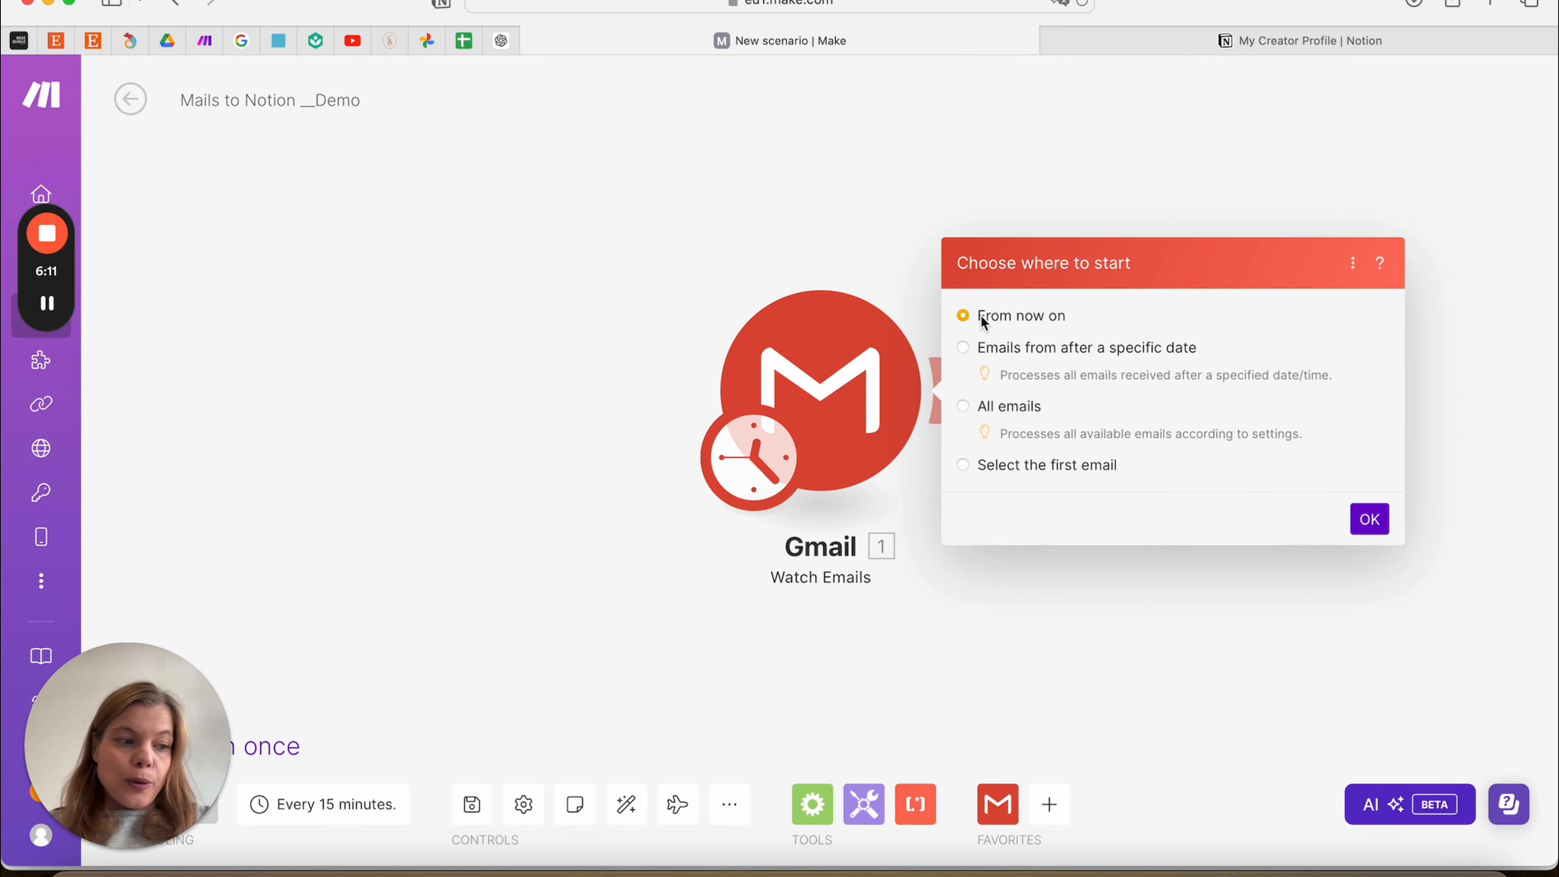
Confirm 'From now on' as the trigger's starting point
left_click(1366, 519)
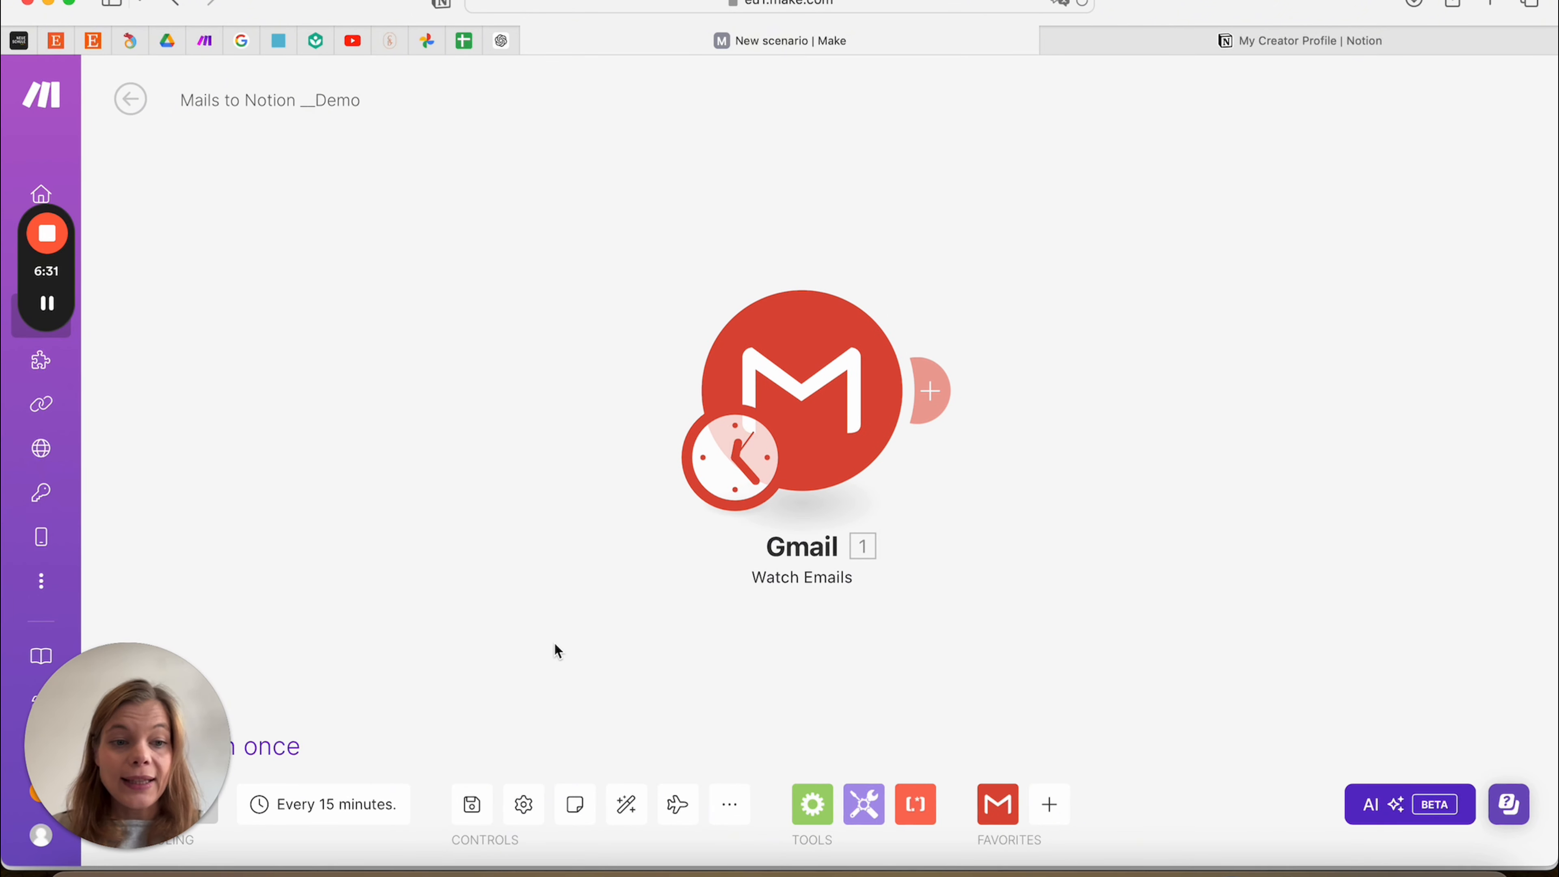
Add a Notion Create a Database Item module after the Gmail trigger
left_click(933, 393)
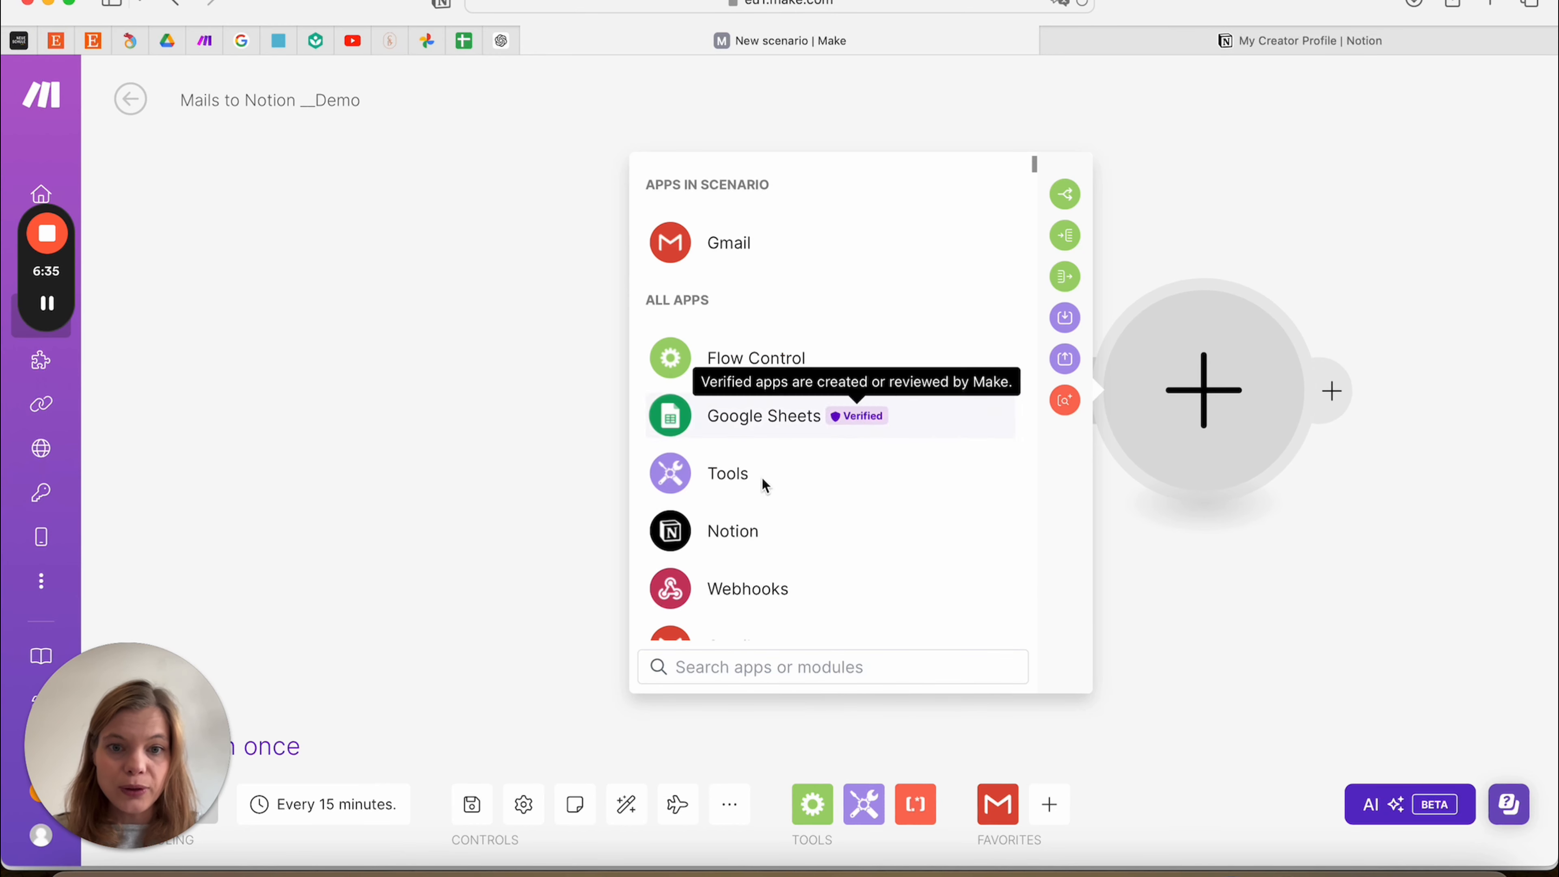
left_click(725, 530)
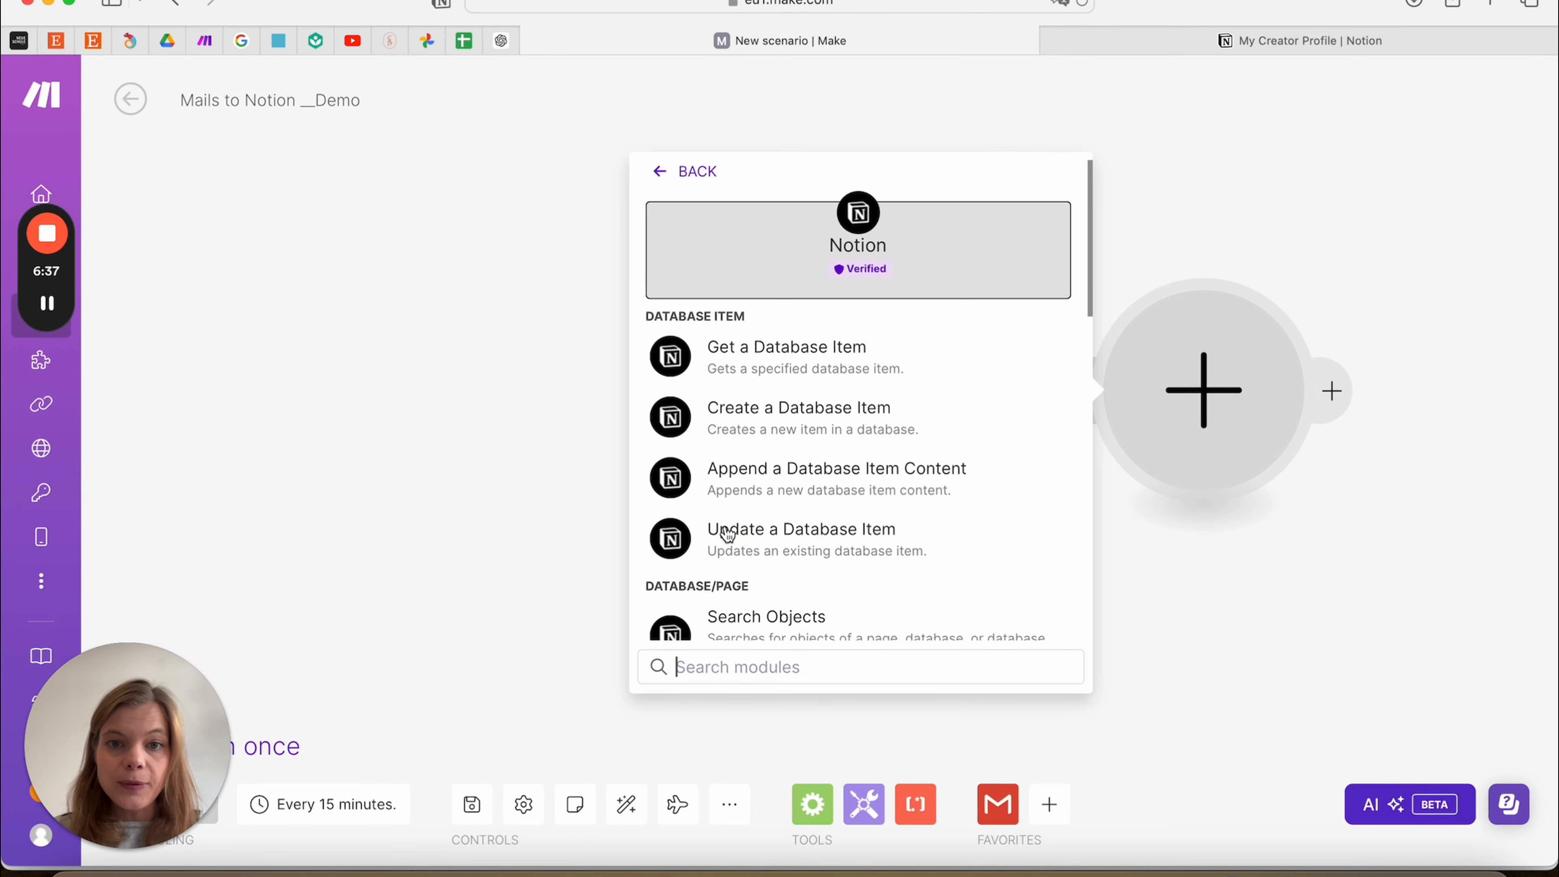
left_click(963, 437)
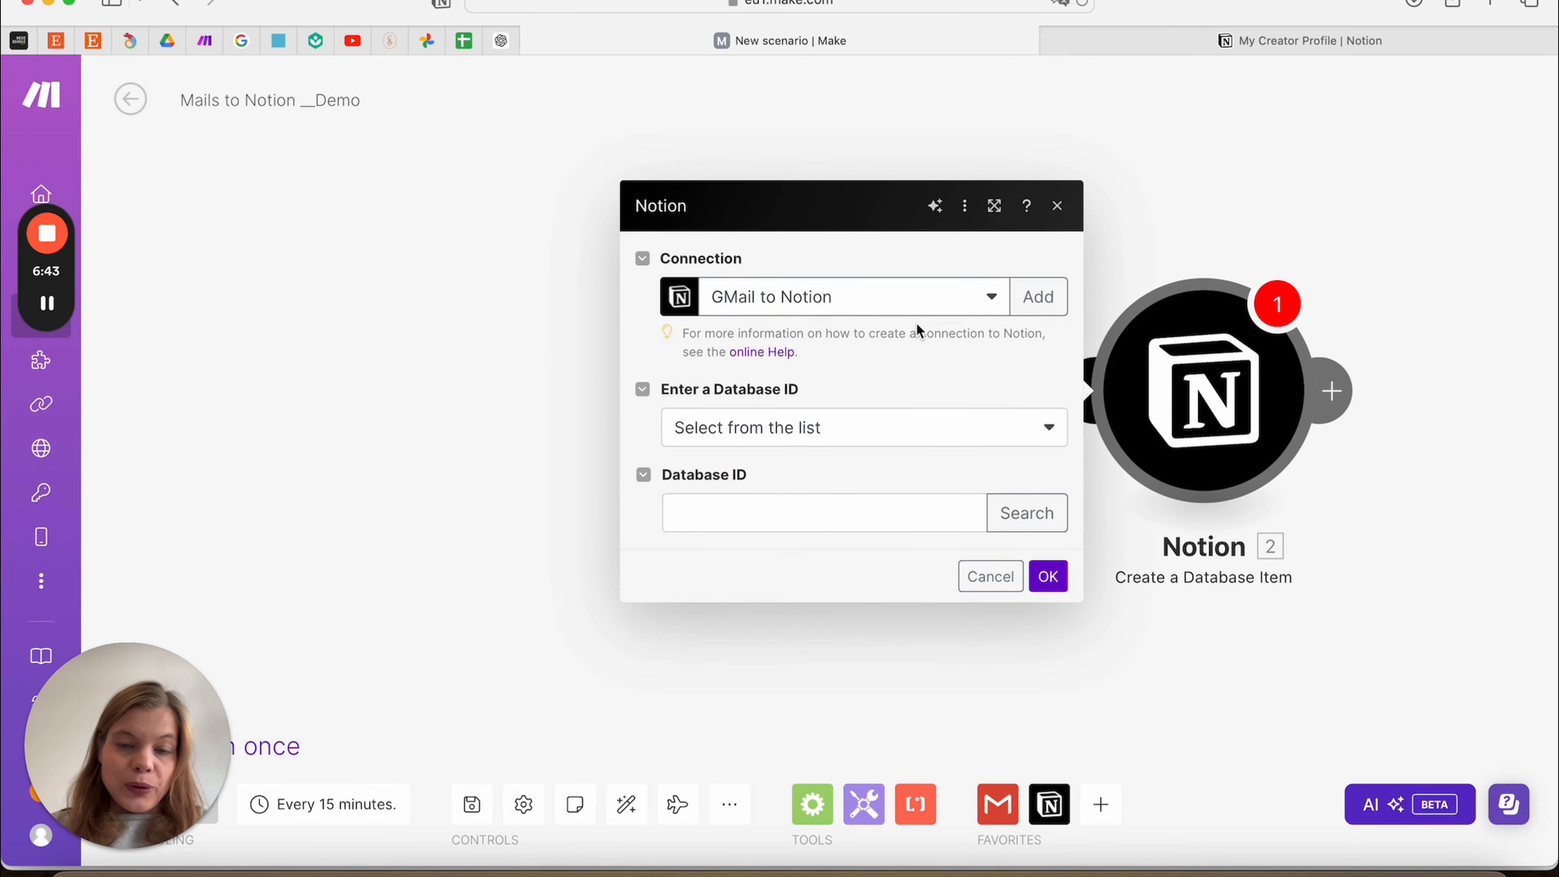
Use the GMail to Notion connection, choose the database via Select from the list, and start Search
left_click(889, 310)
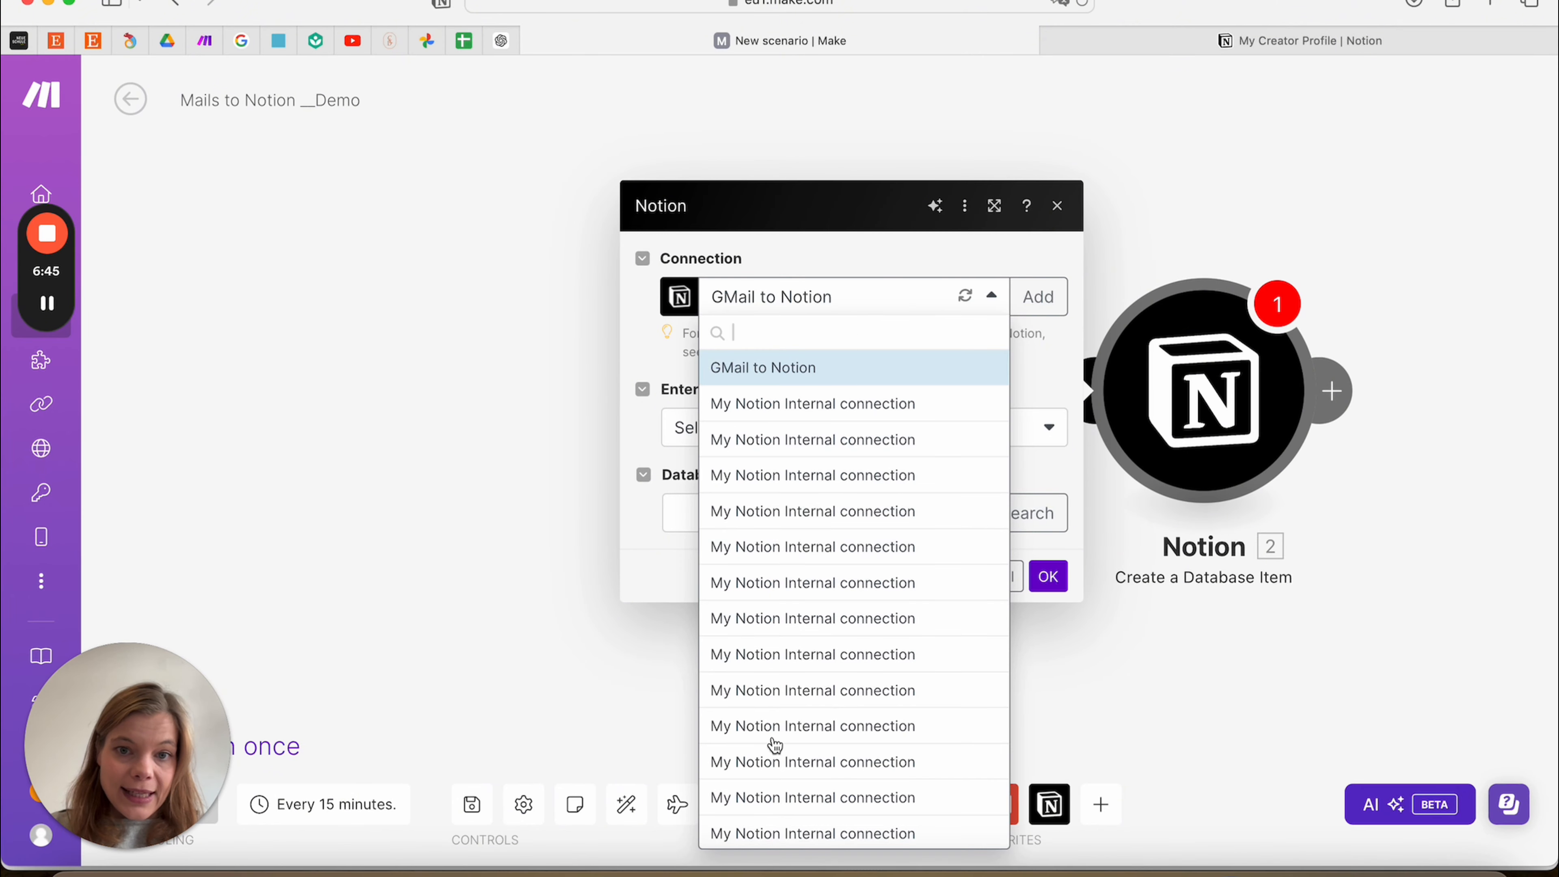
scroll(790, 645, "down", 1)
scroll(791, 644, "up", 1)
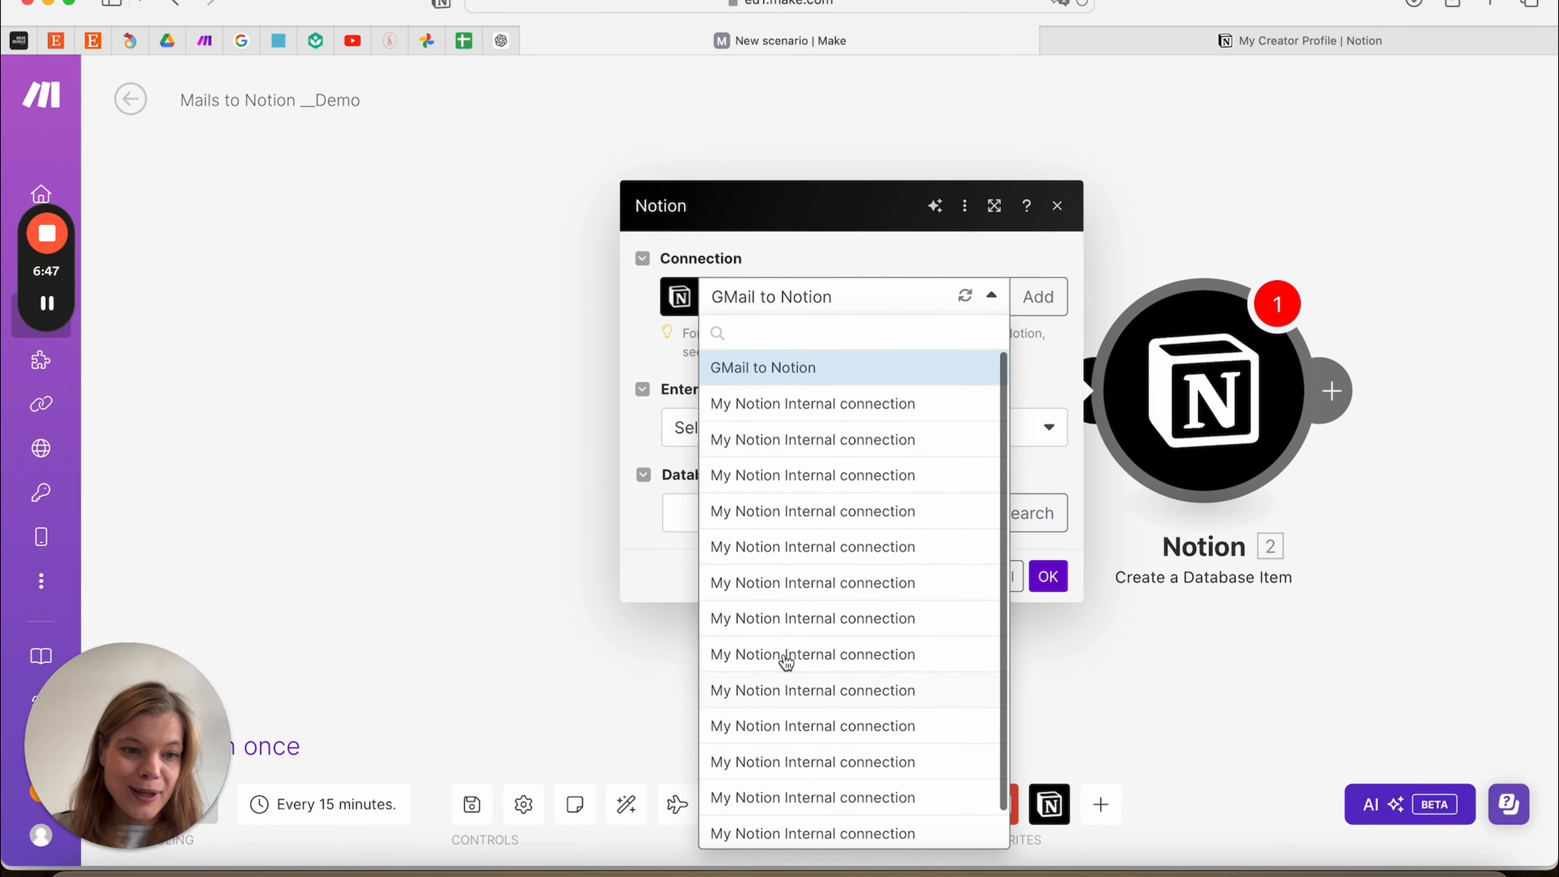
left_click(857, 364)
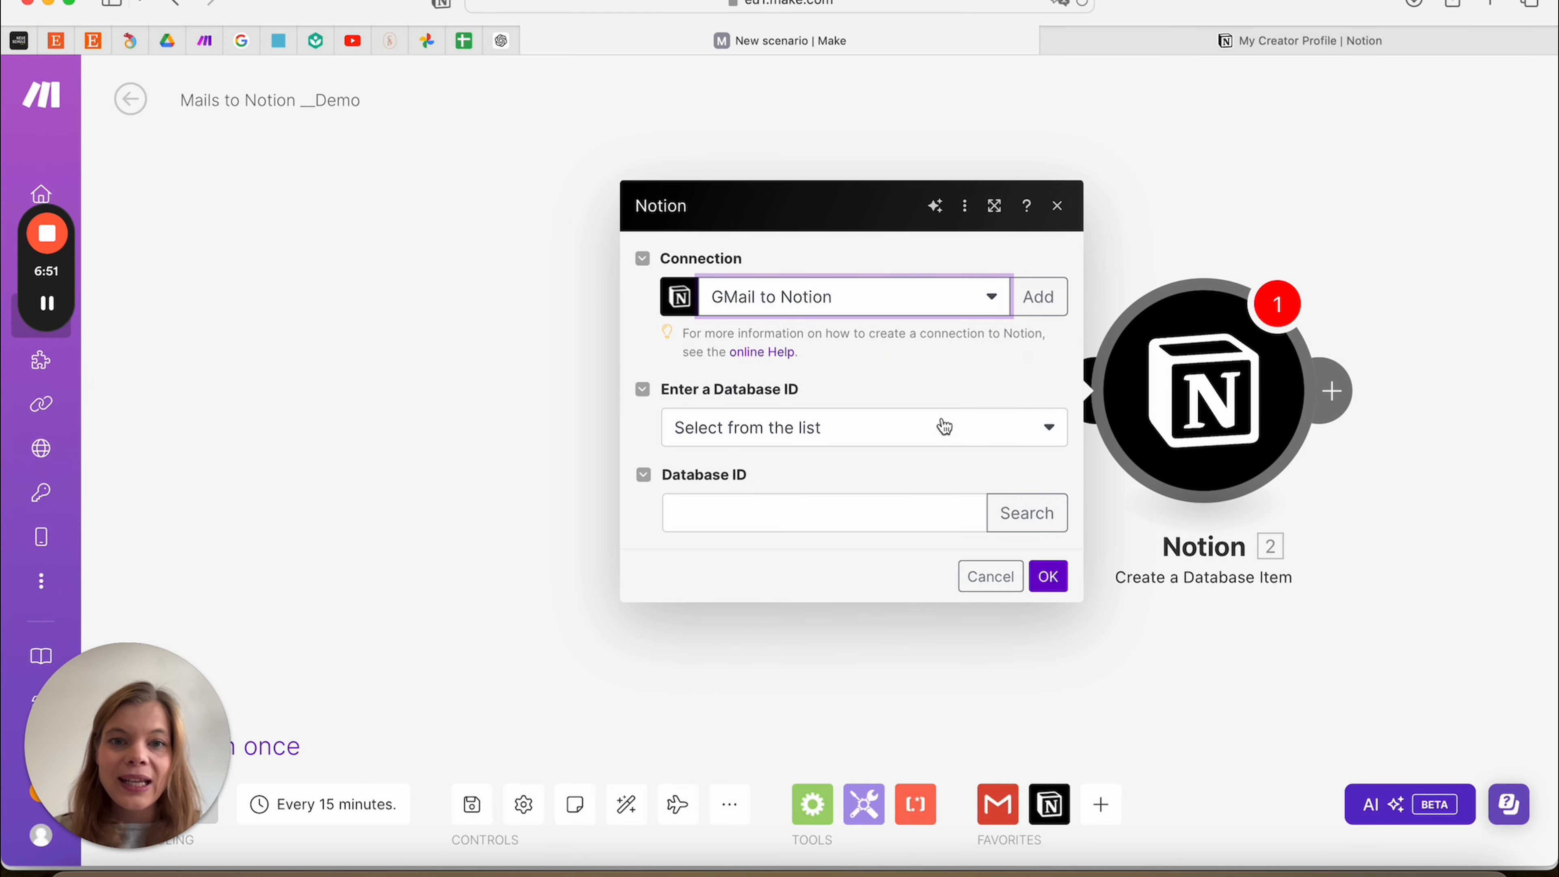
left_click(874, 432)
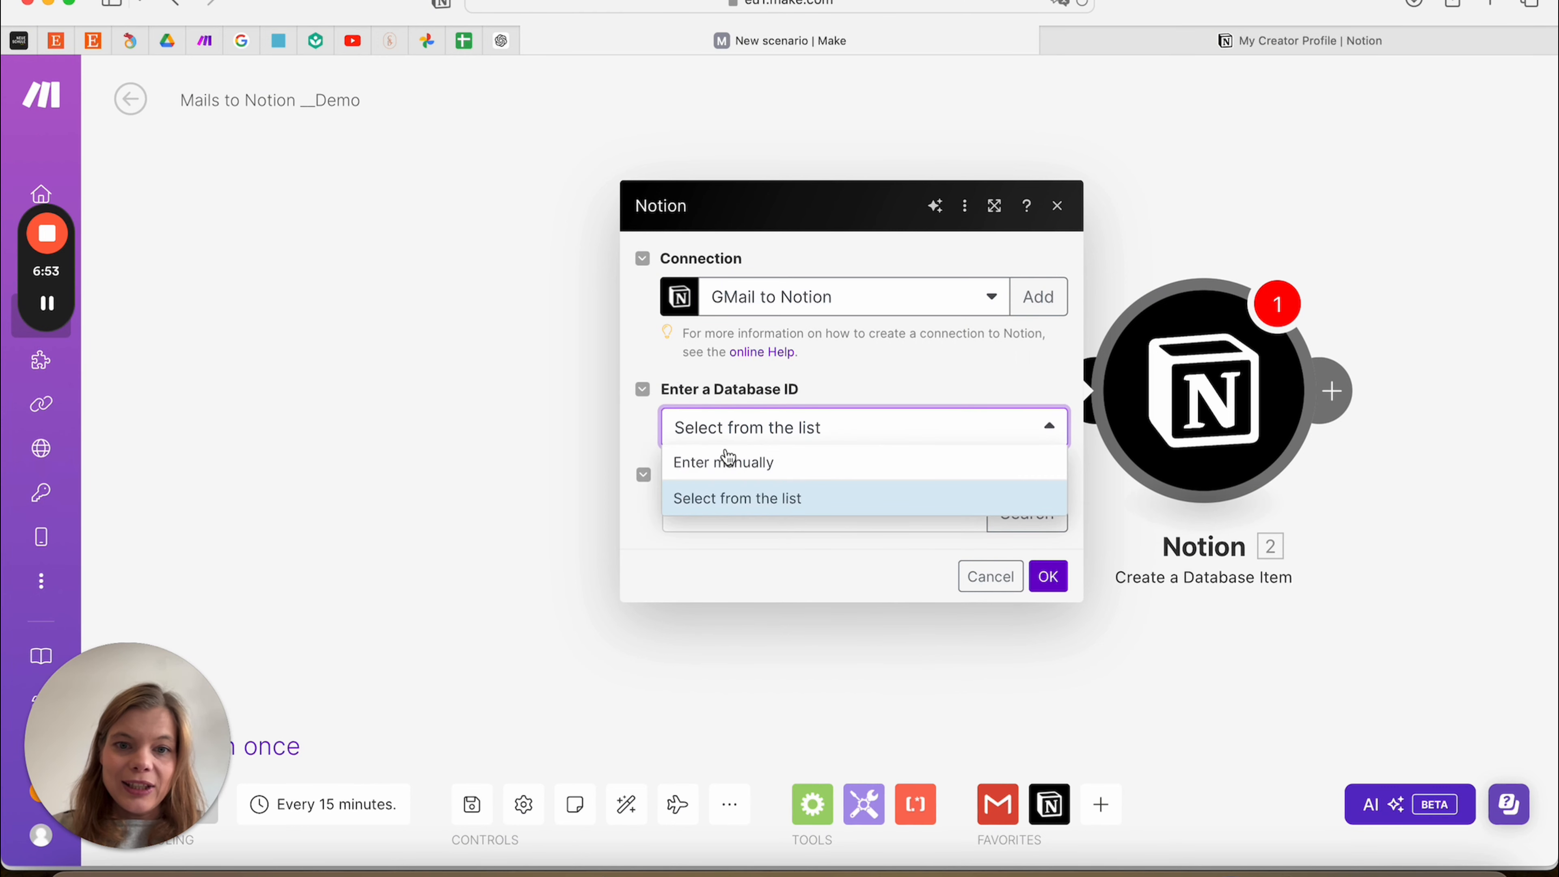
left_click(722, 489)
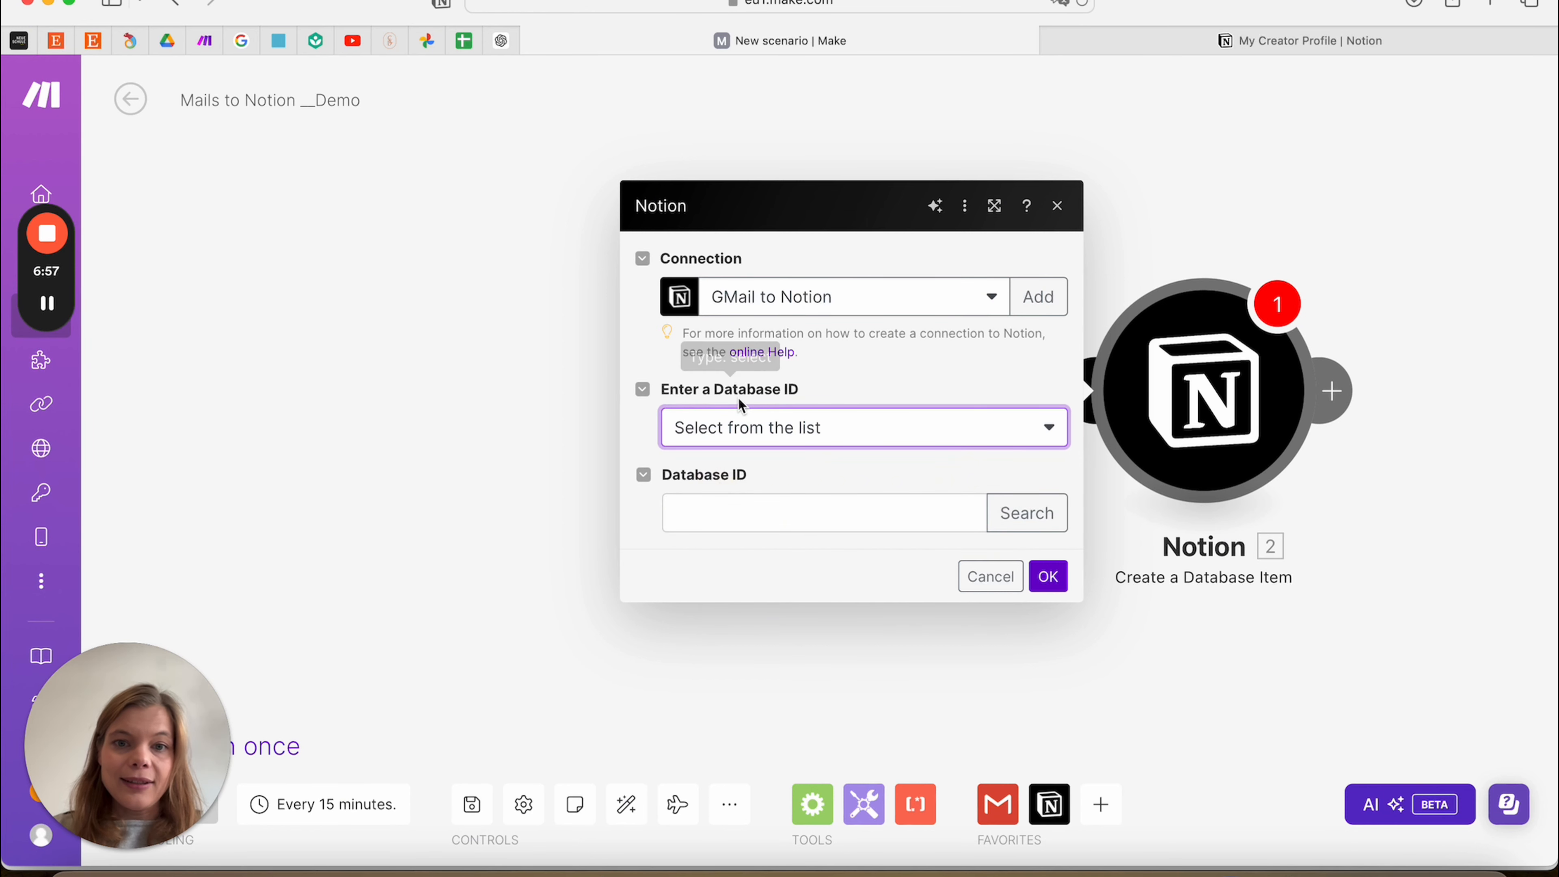
left_click(1025, 515)
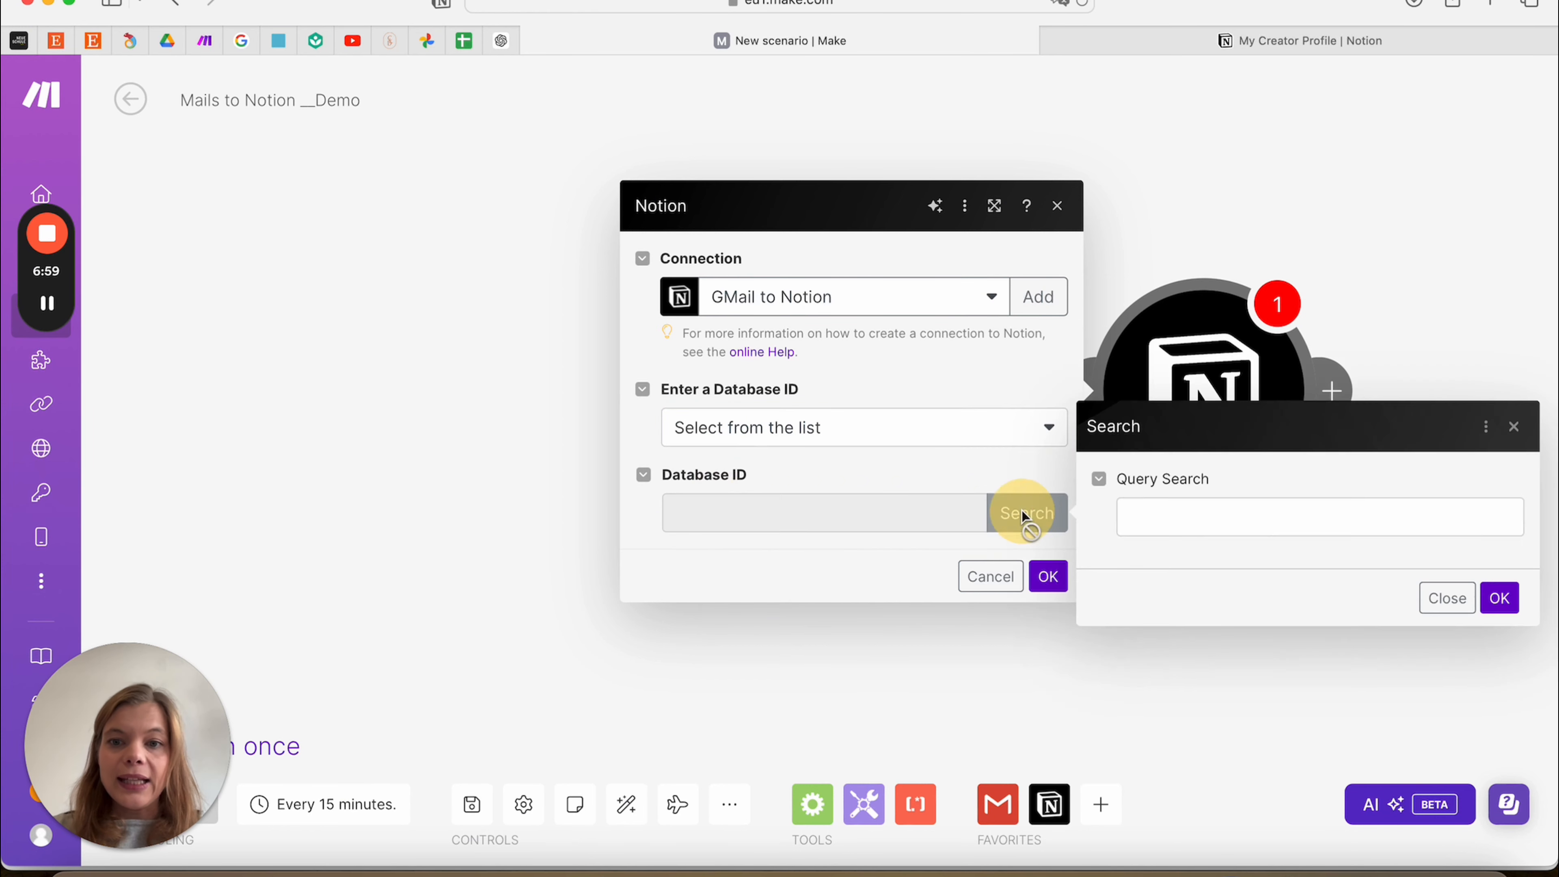
left_click(1198, 524)
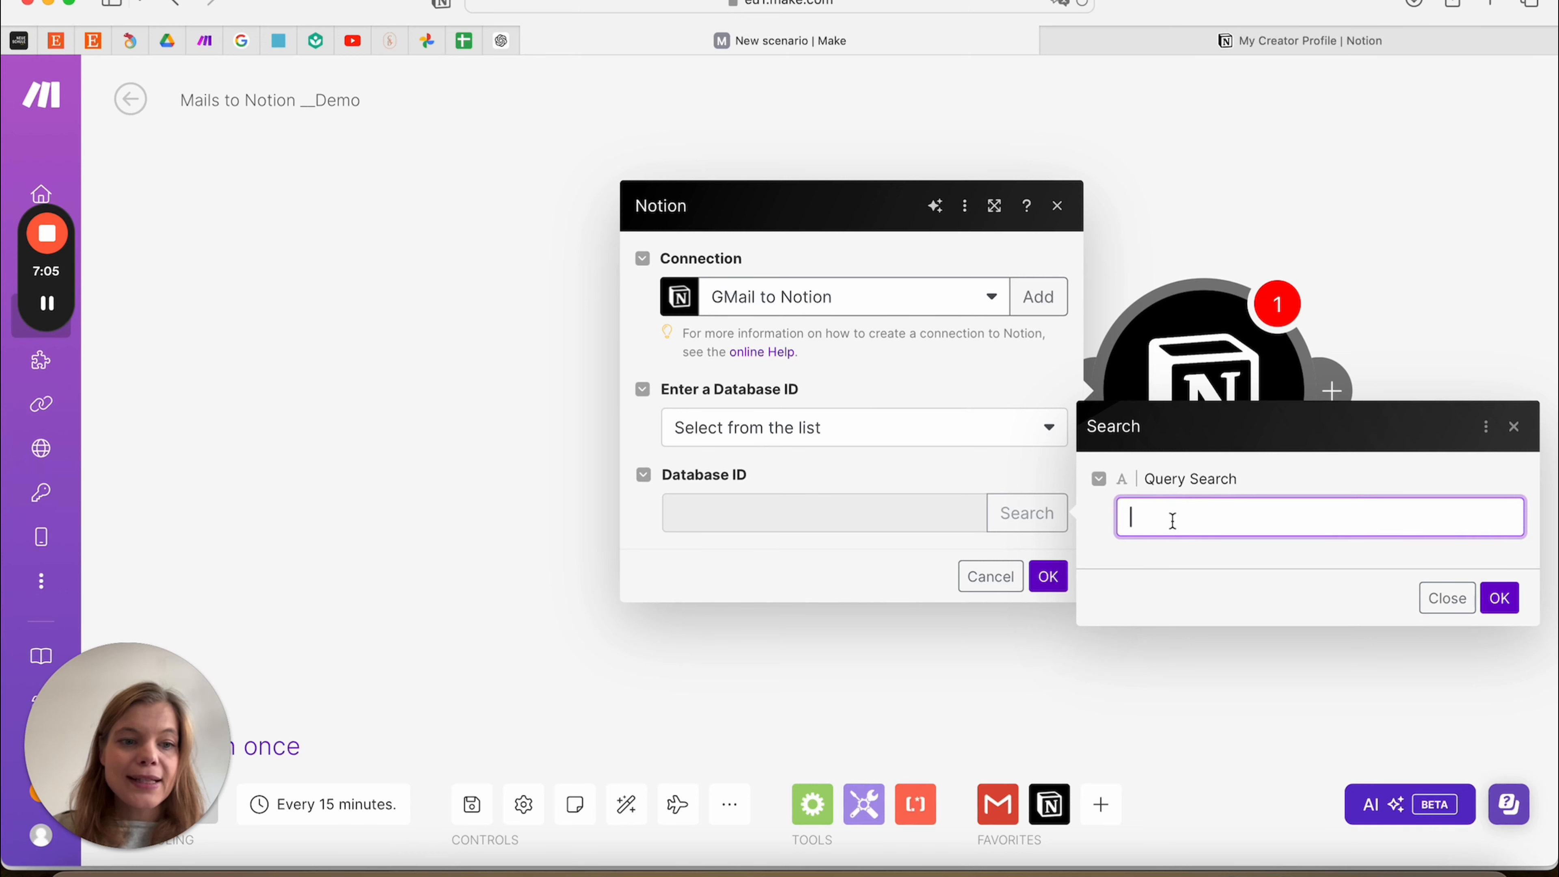
Append '-Demo' to the Notion database title, making it 'Mails to Notion-Demo', then return to Make
left_click(978, 869)
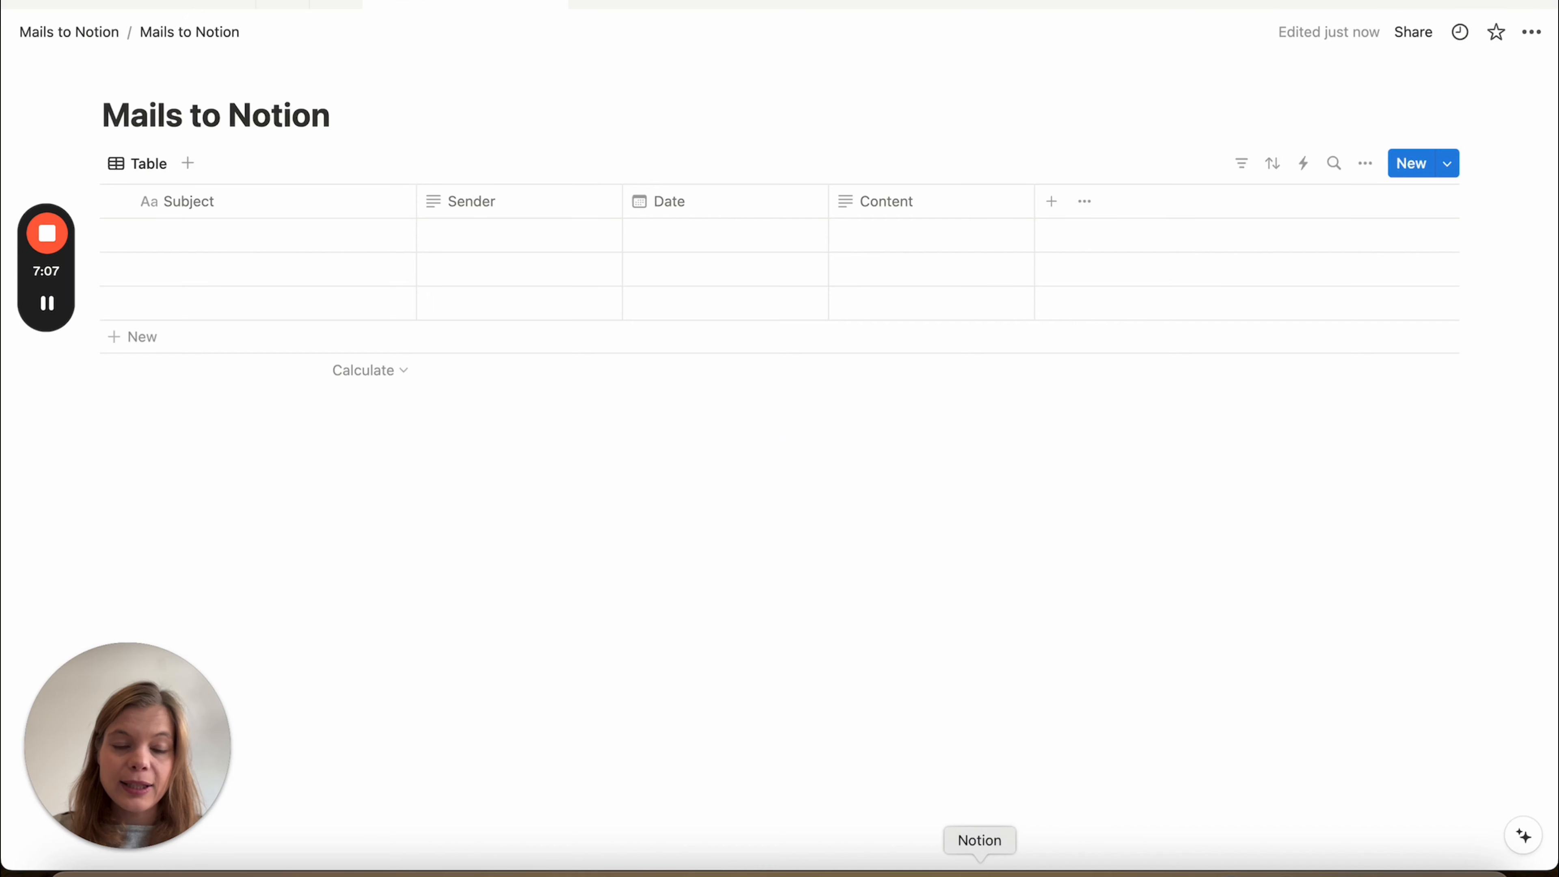
left_click_drag(101, 115, 342, 126)
left_click(342, 126)
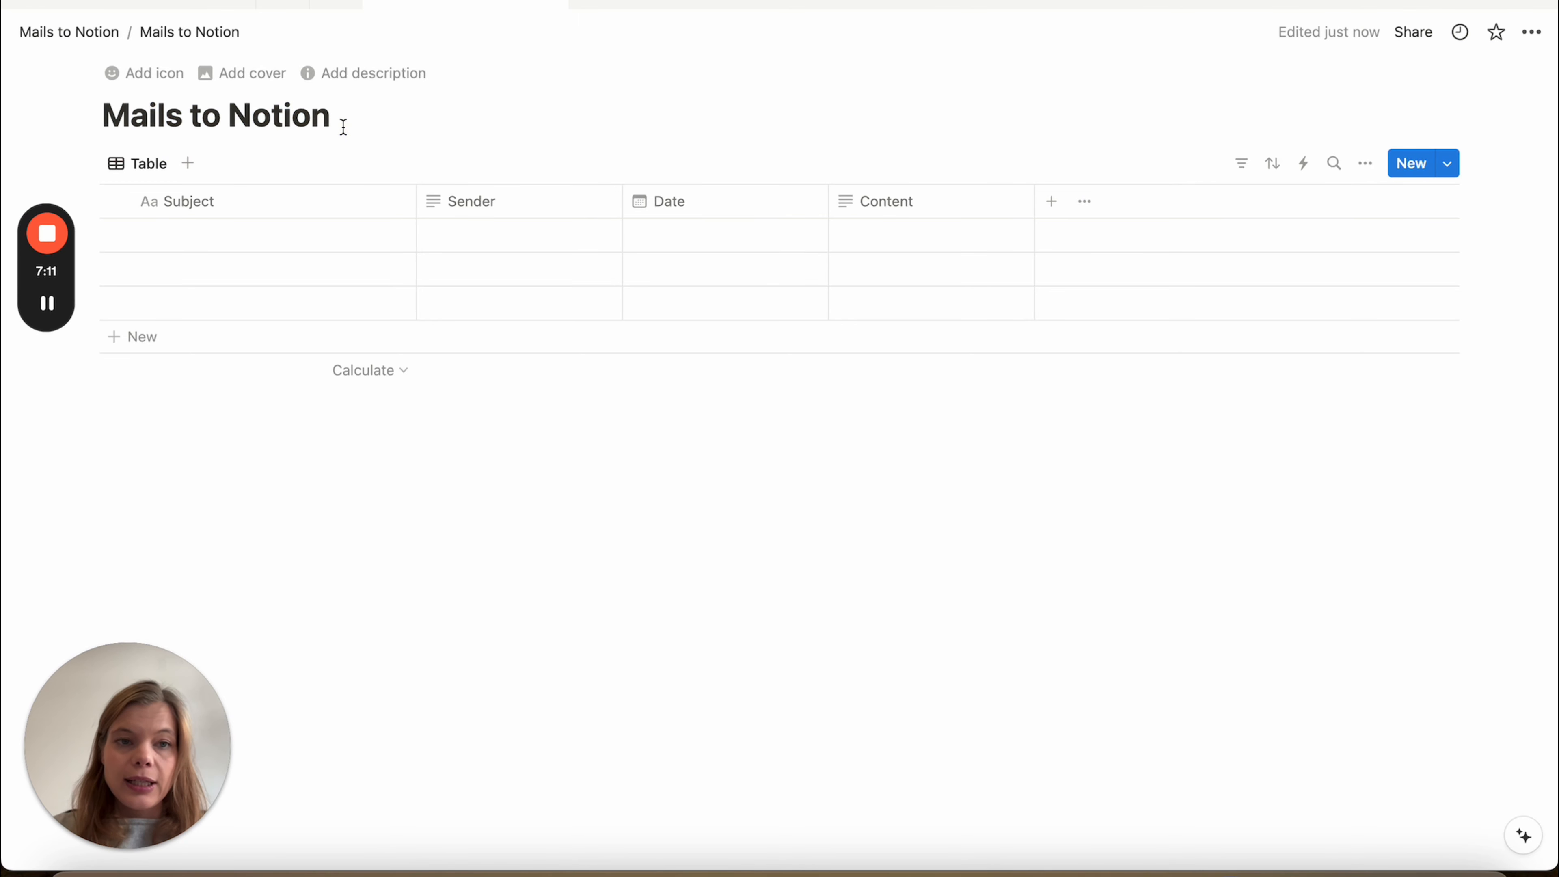
left_click(333, 118)
left_click(320, 115)
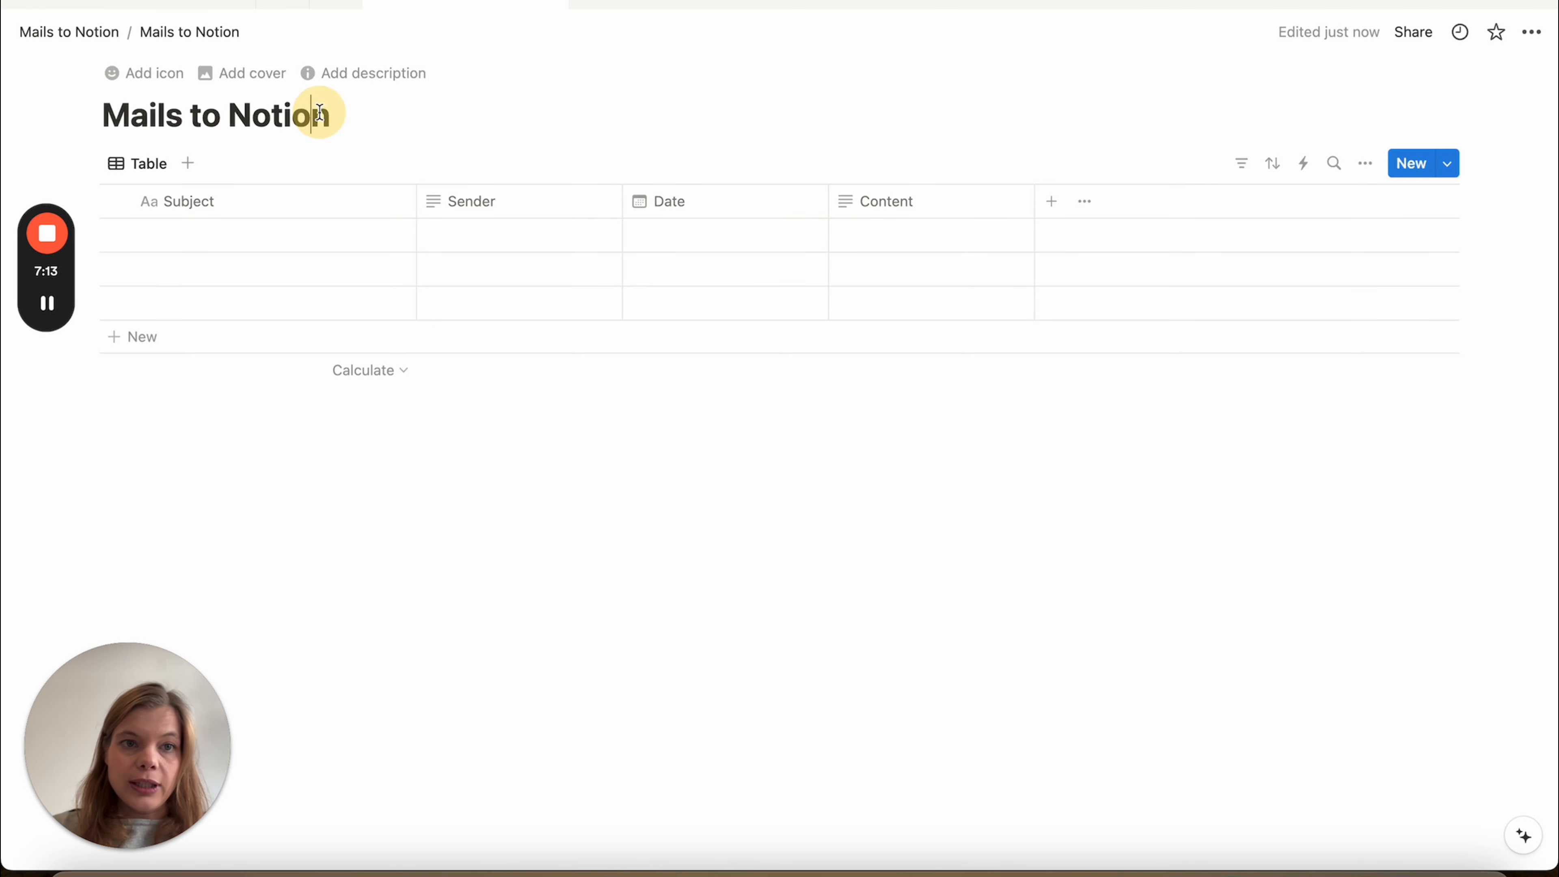
key("Right")
type("-Demo")
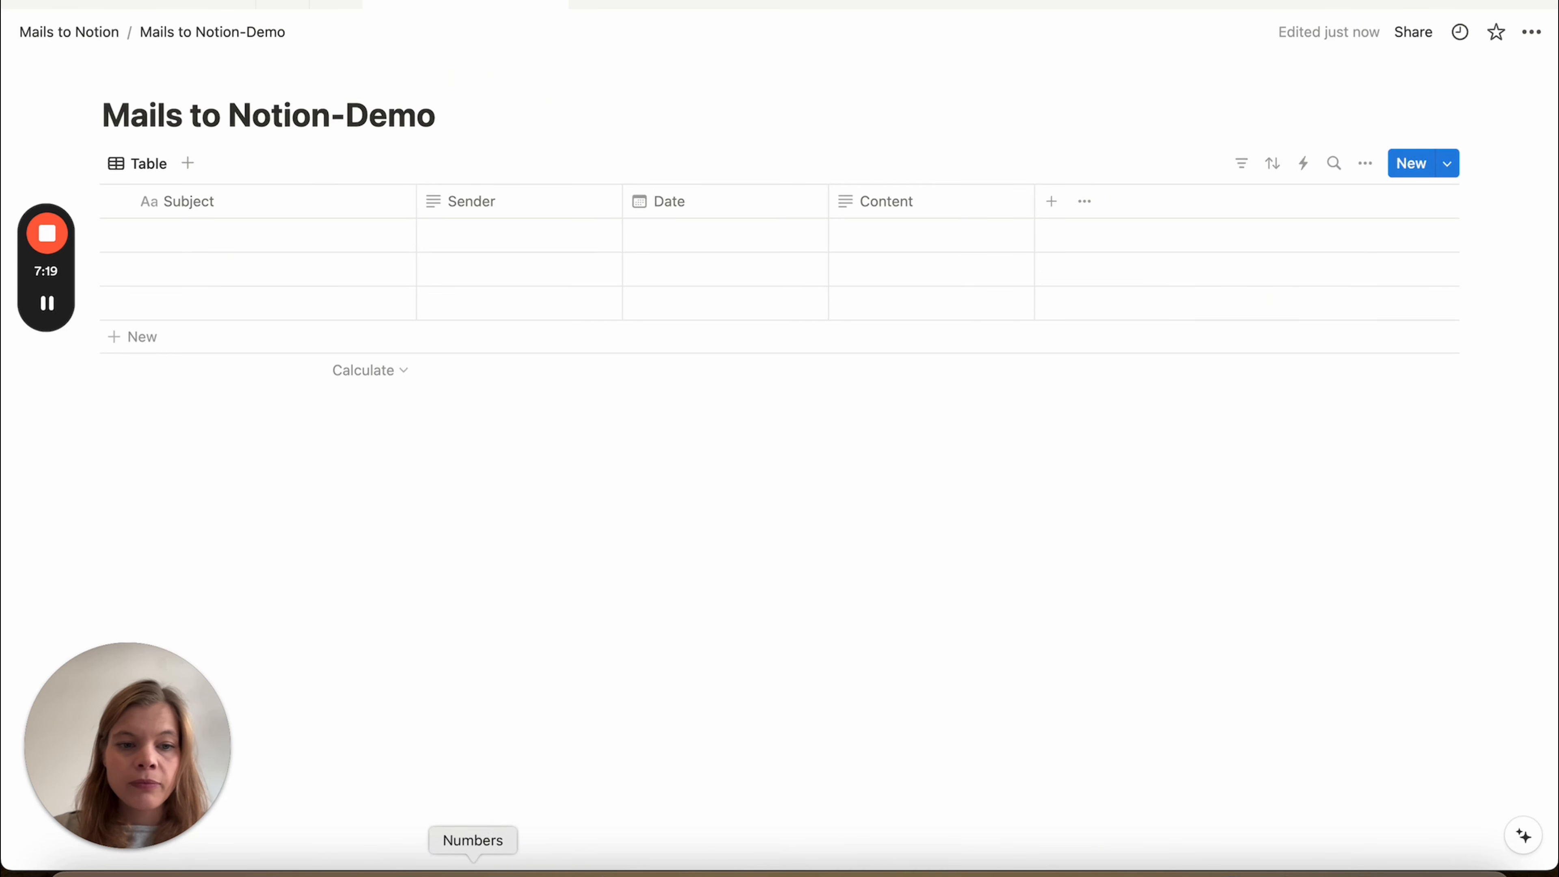
left_click(190, 874)
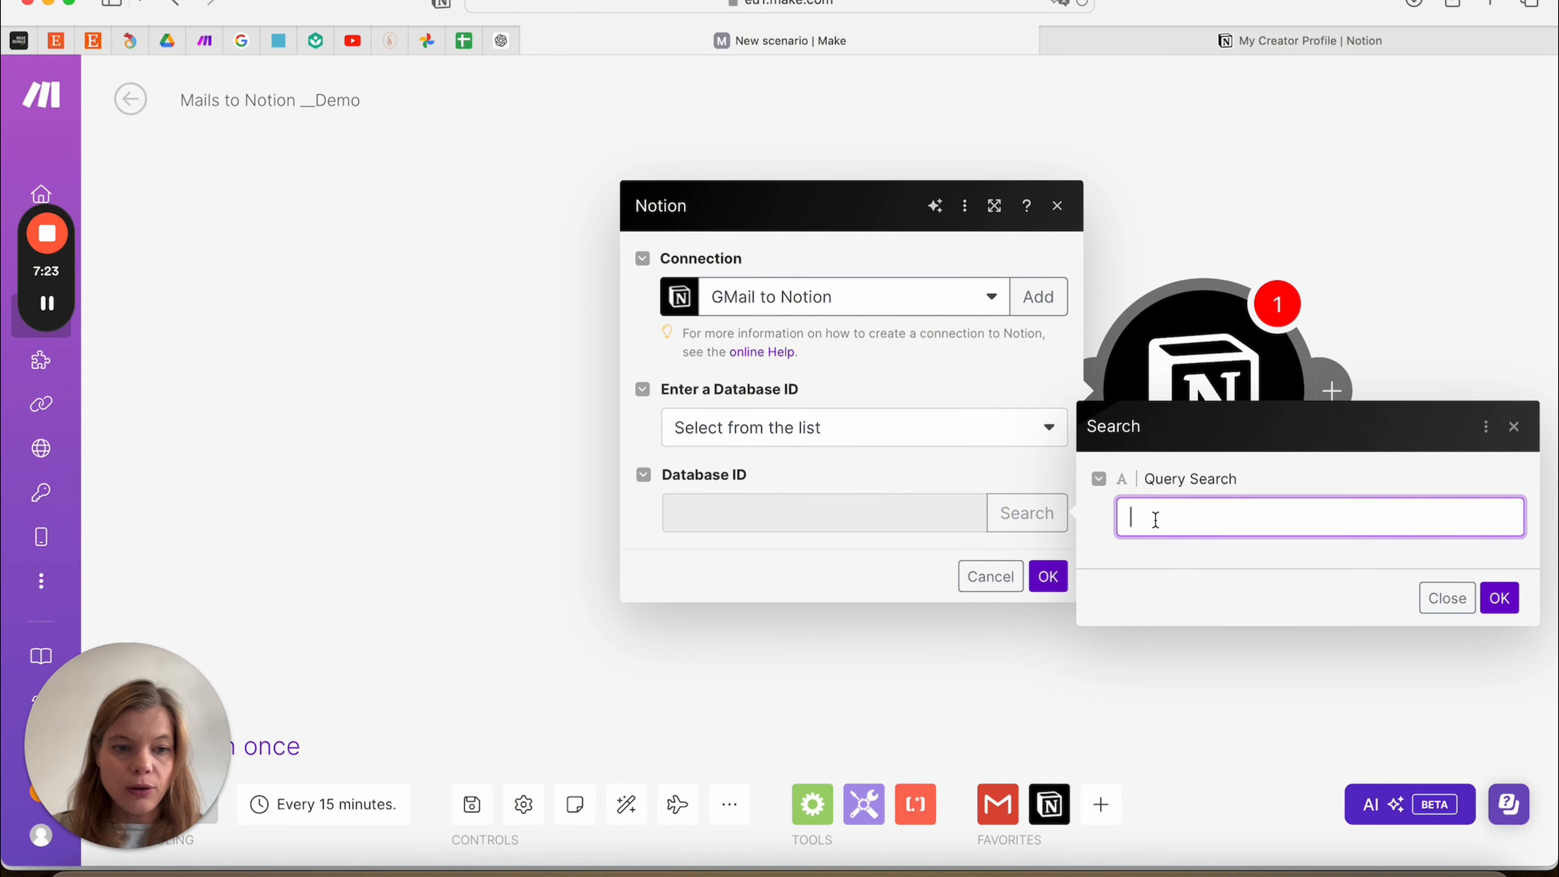
Search for 'Mails to Notion Demo' and select the Mails to Notion-Demo database as Database ID
type("M")
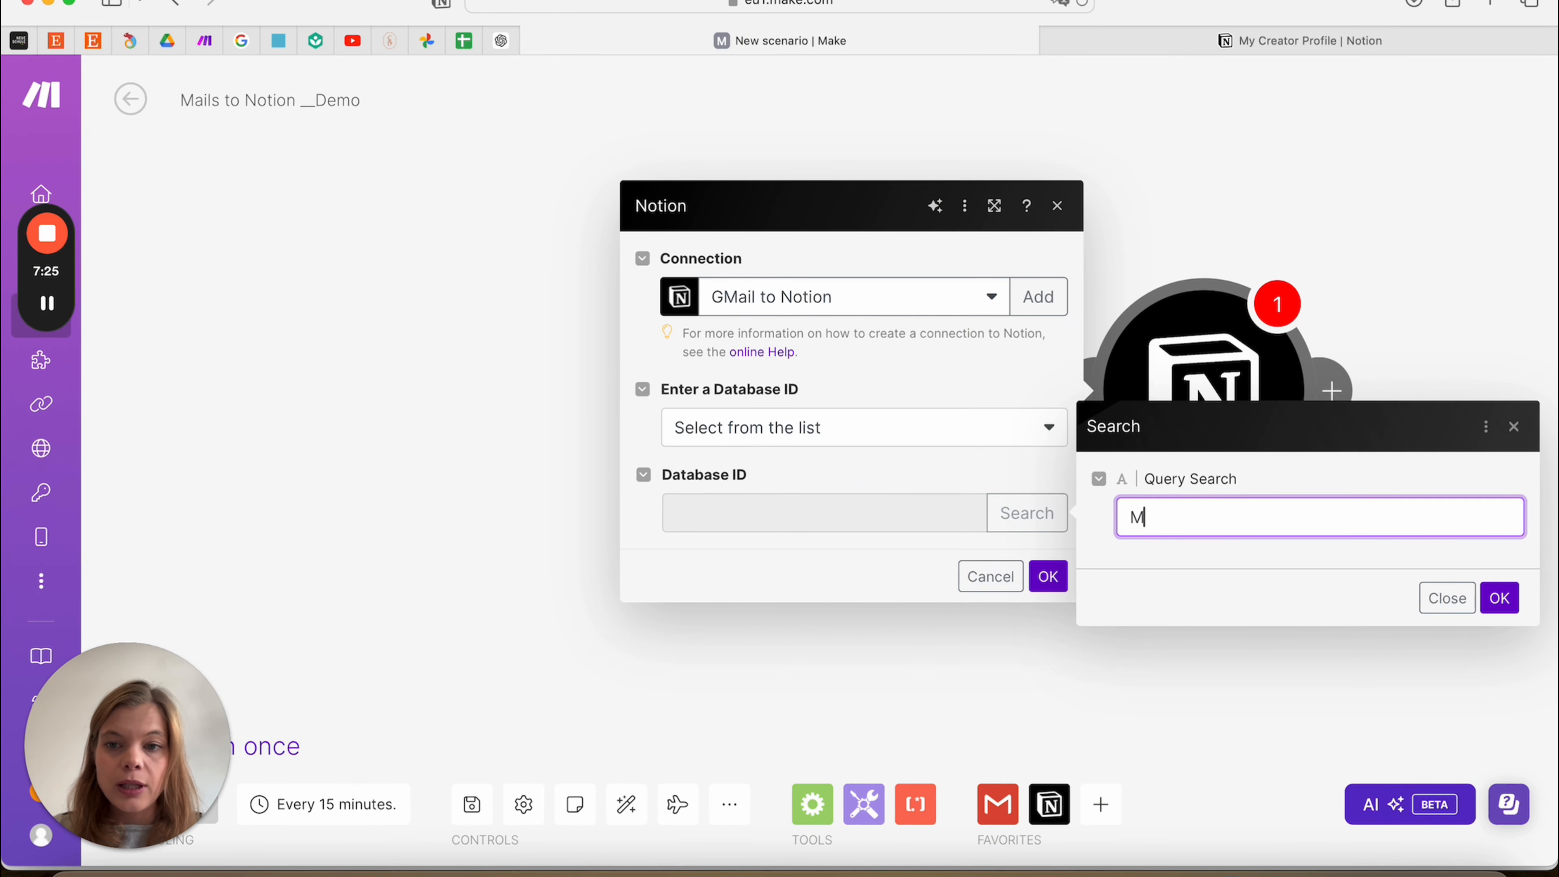
type("ails to Notion ")
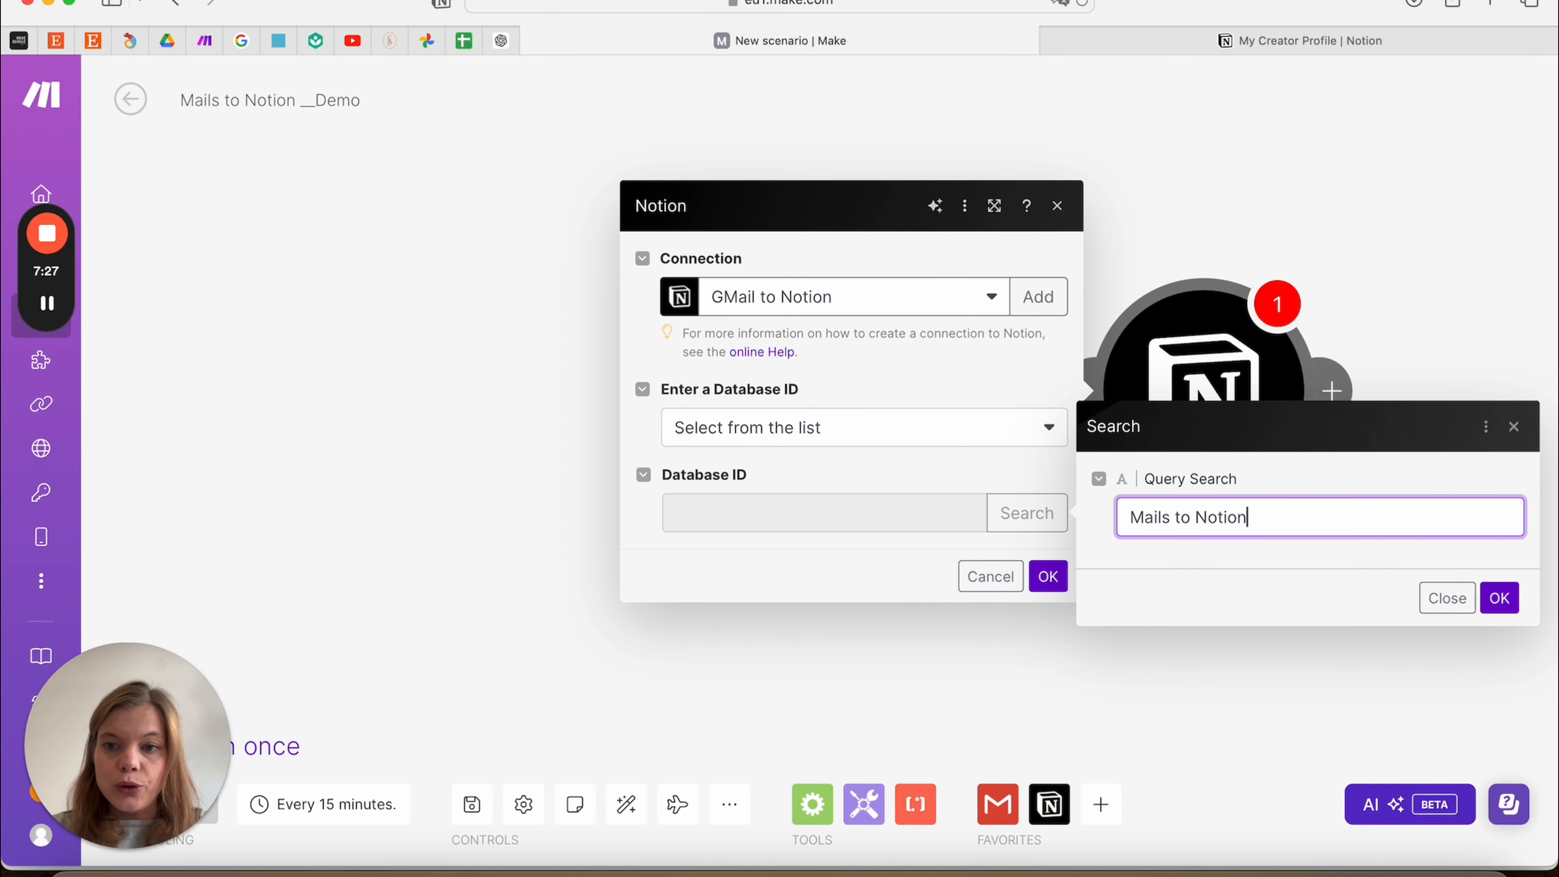
type("Demo")
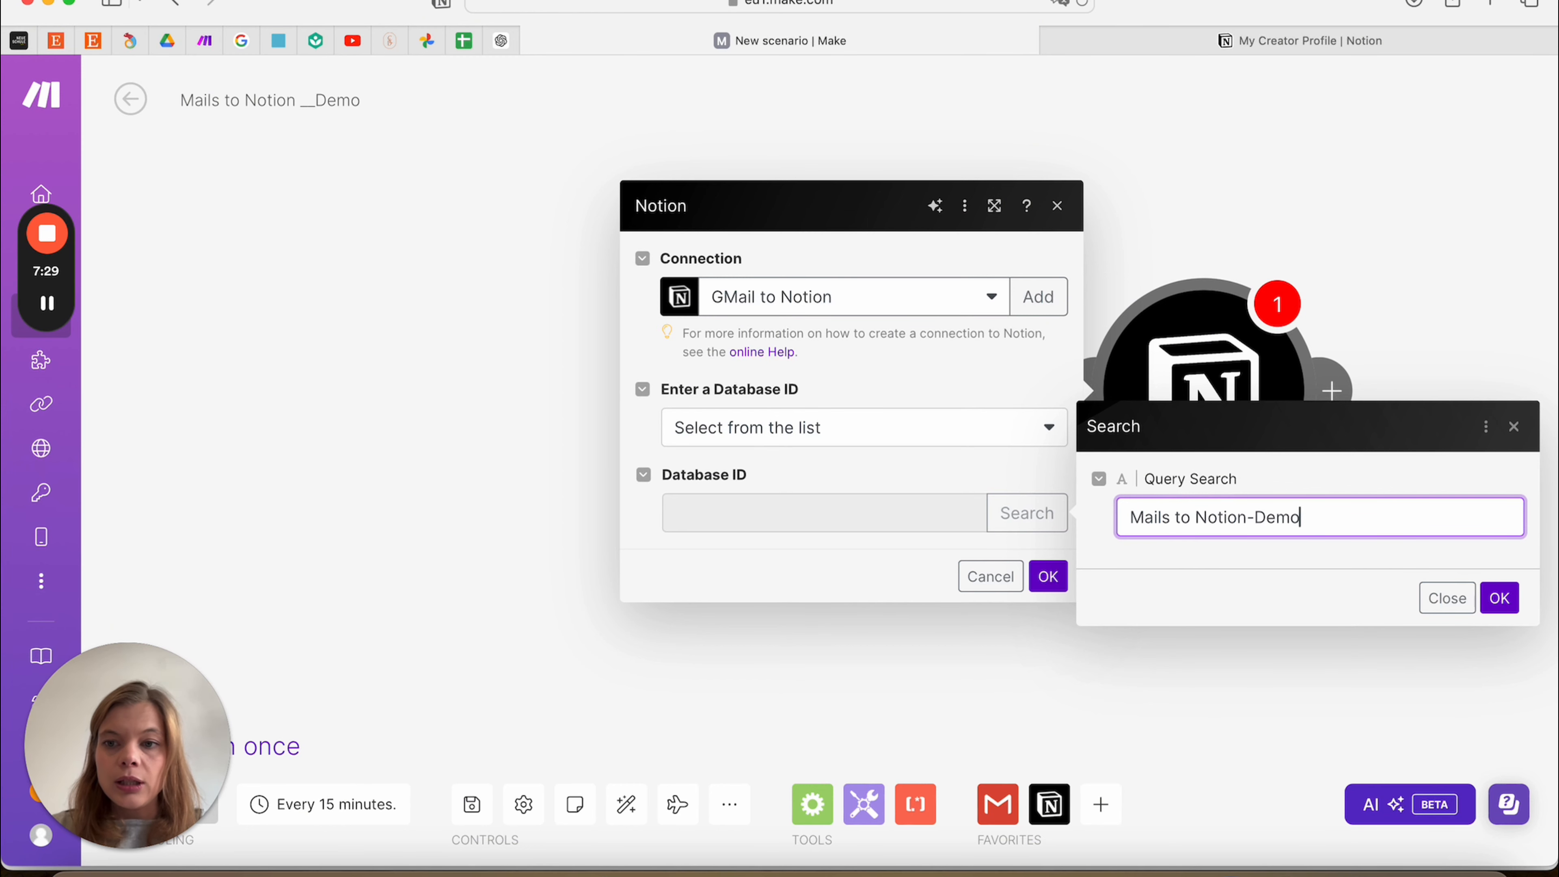
left_click(1497, 595)
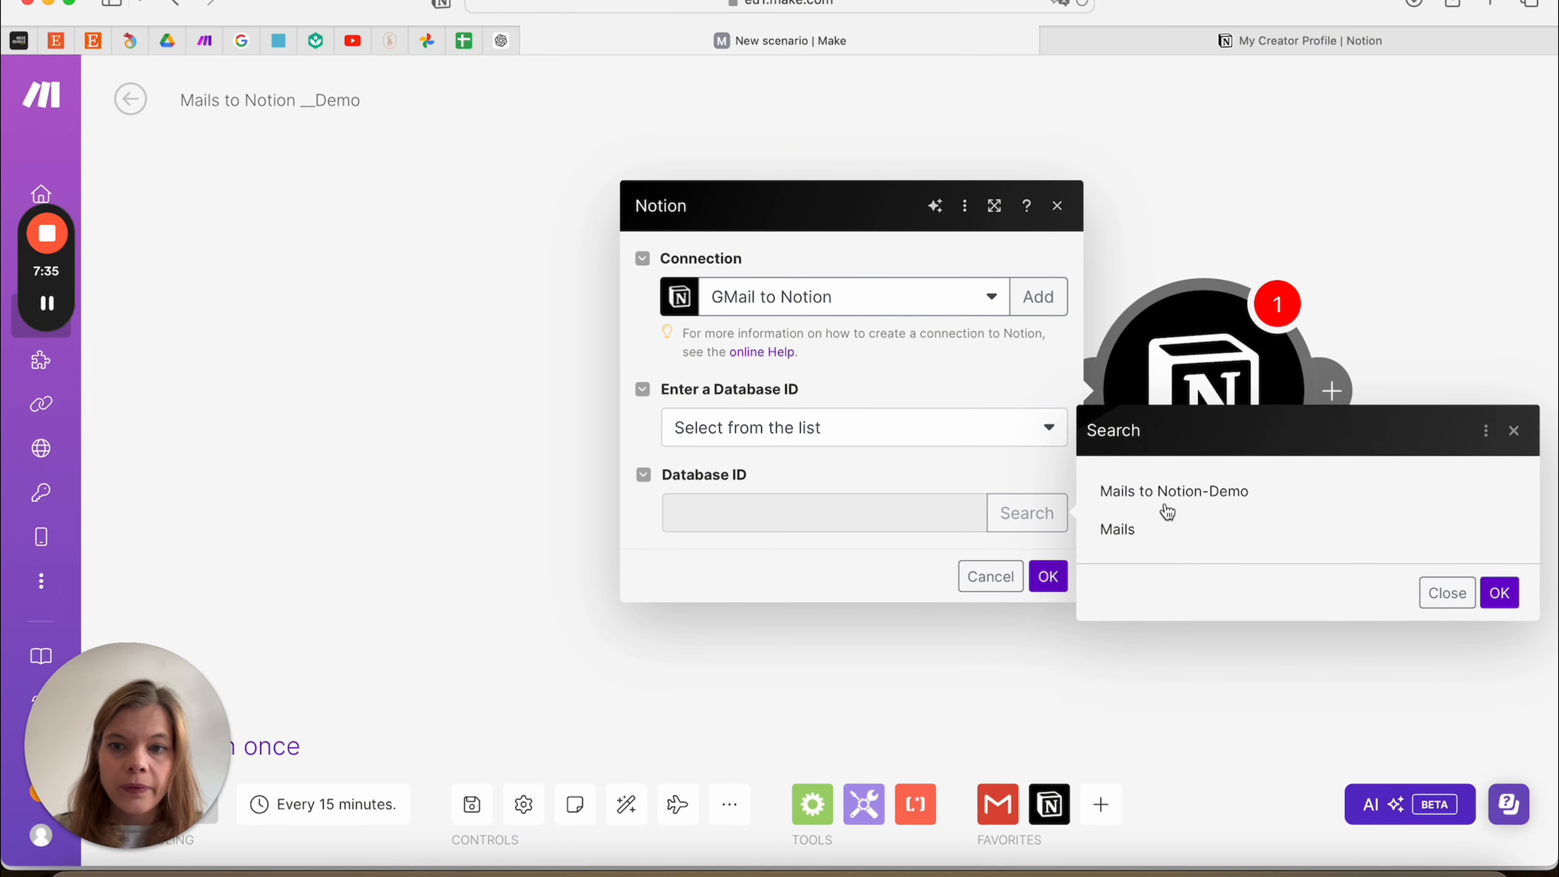
left_click(1134, 496)
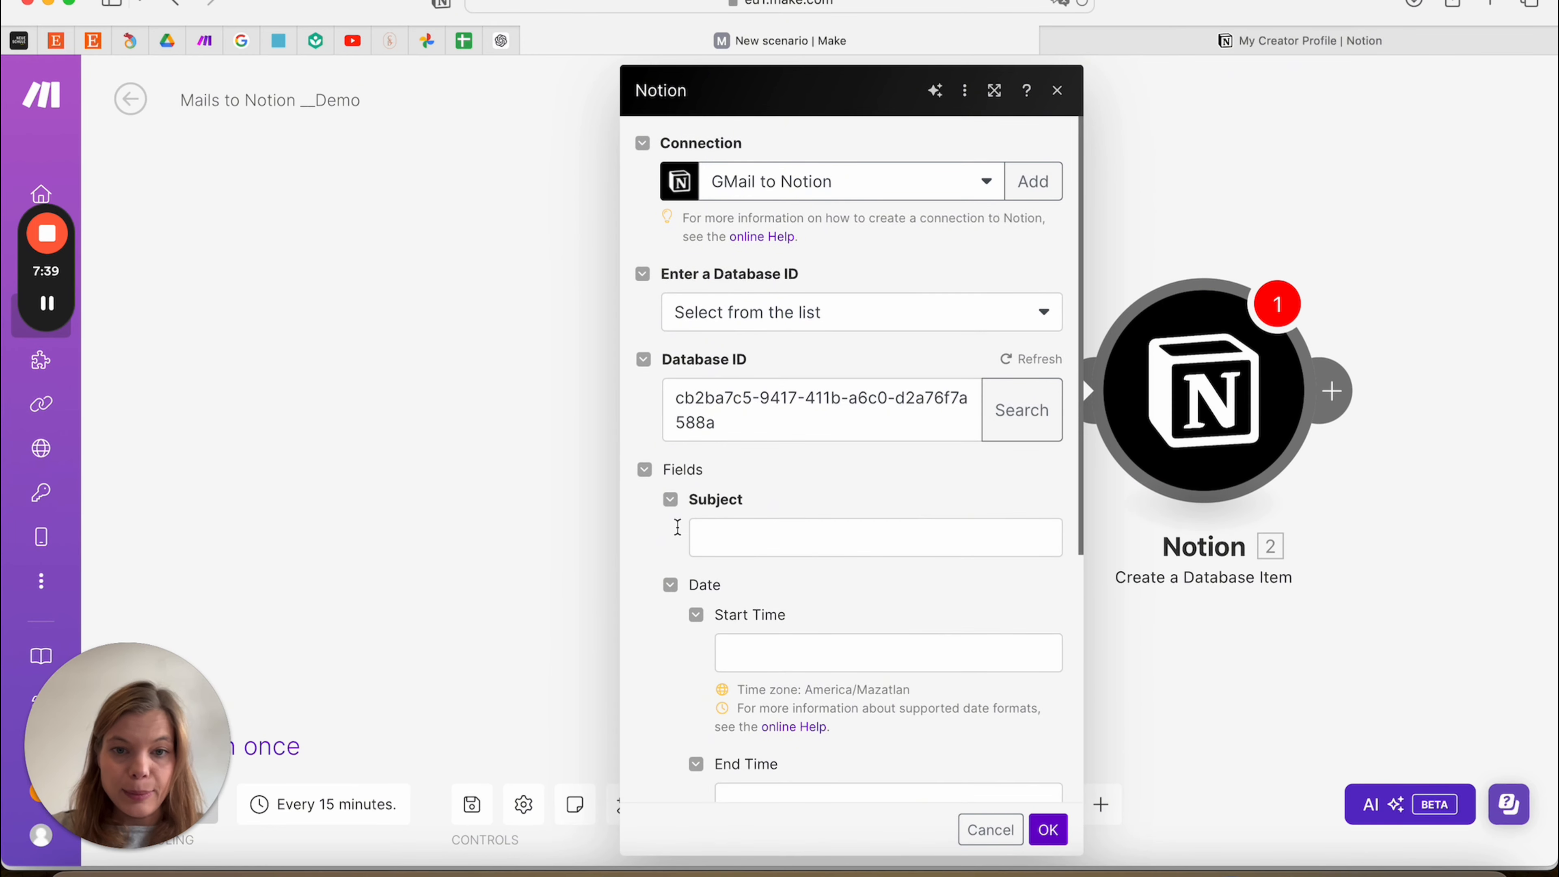
scroll(677, 527, "down", 5)
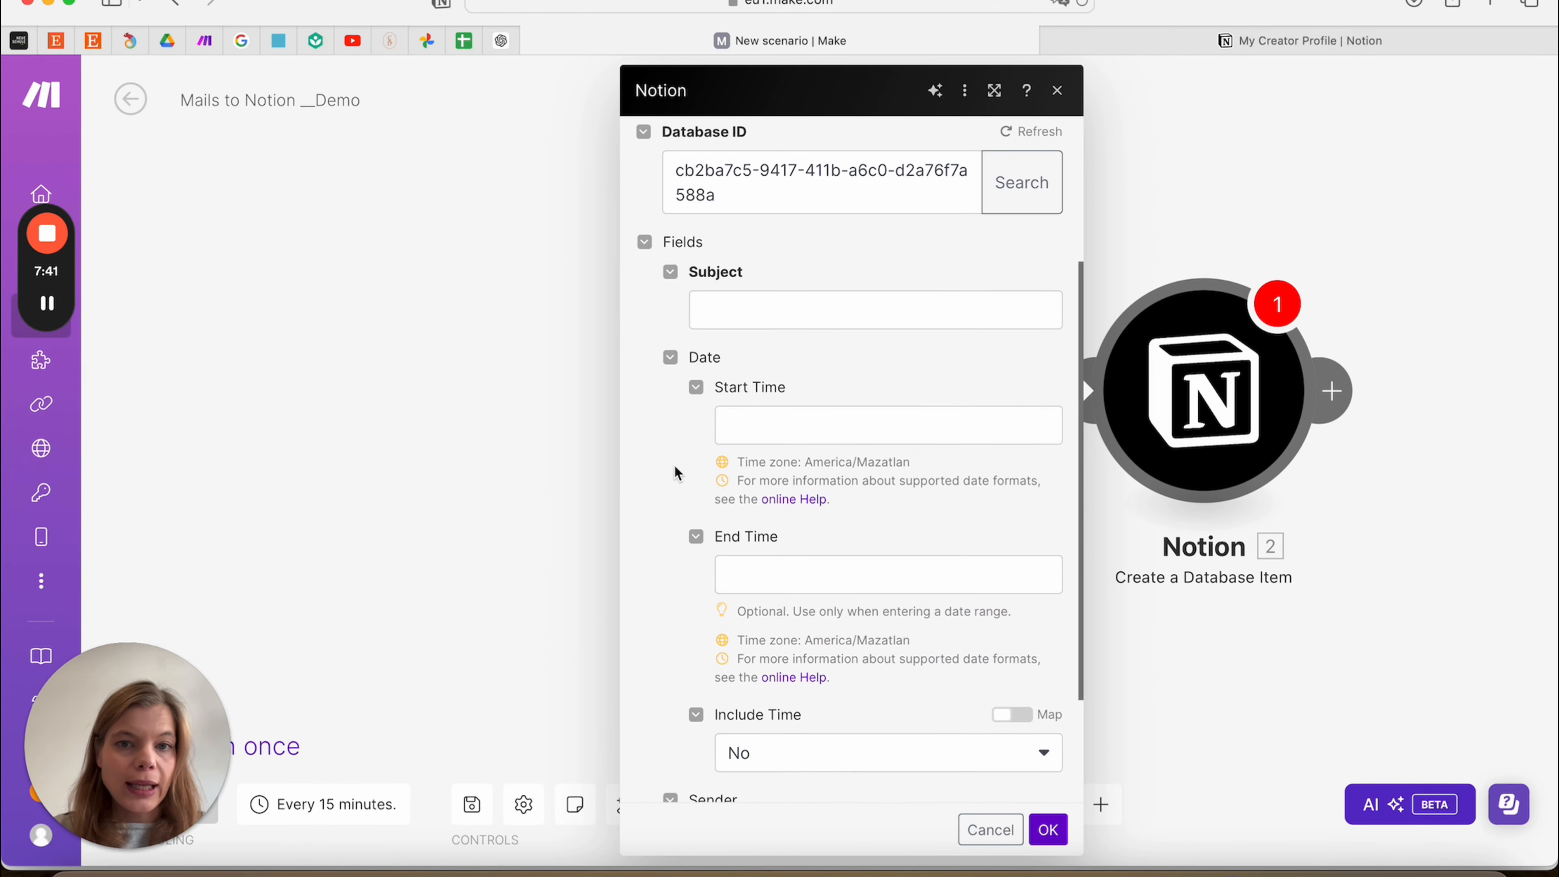
Map the Gmail Subject into Subject and the email Date into Start Time
scroll(760, 419, "down", 3)
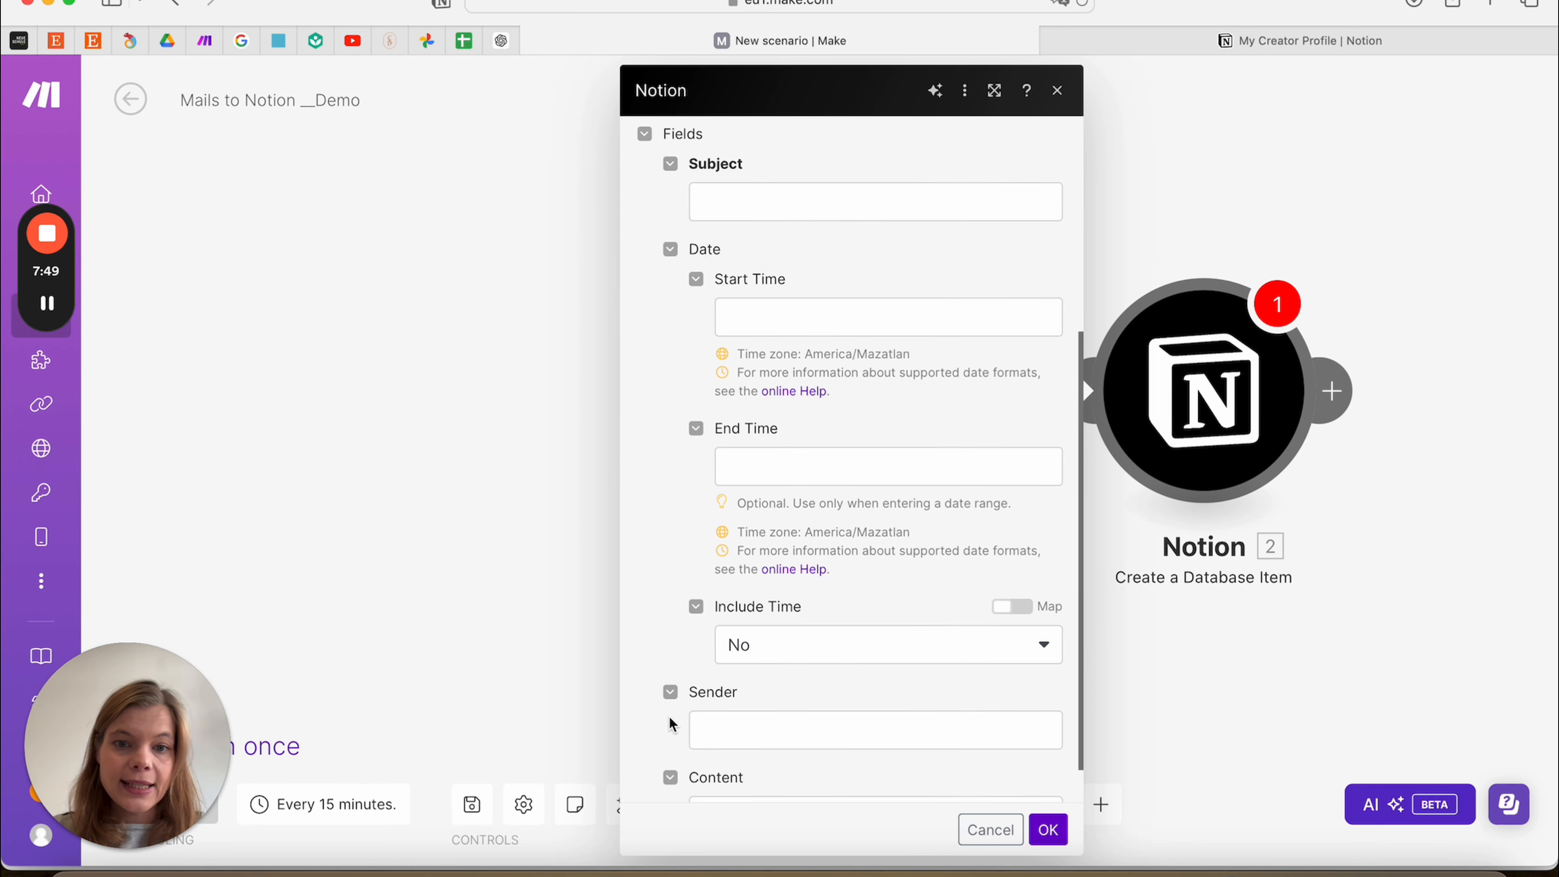
scroll(672, 724, "down", 1)
scroll(730, 752, "up", 4)
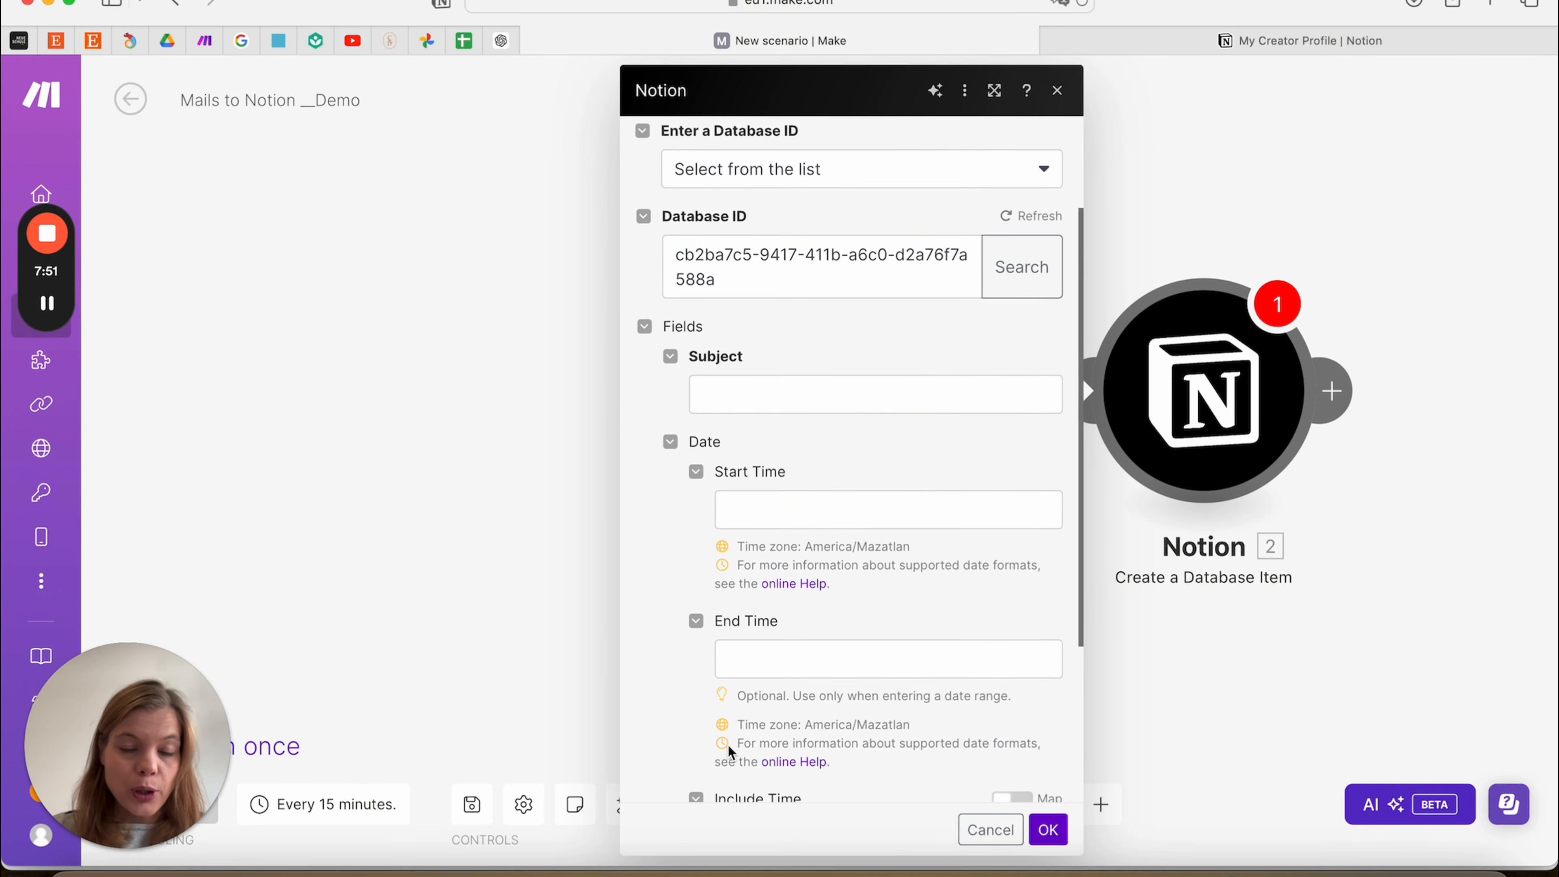
scroll(731, 752, "up", 1)
scroll(785, 402, "down", 3)
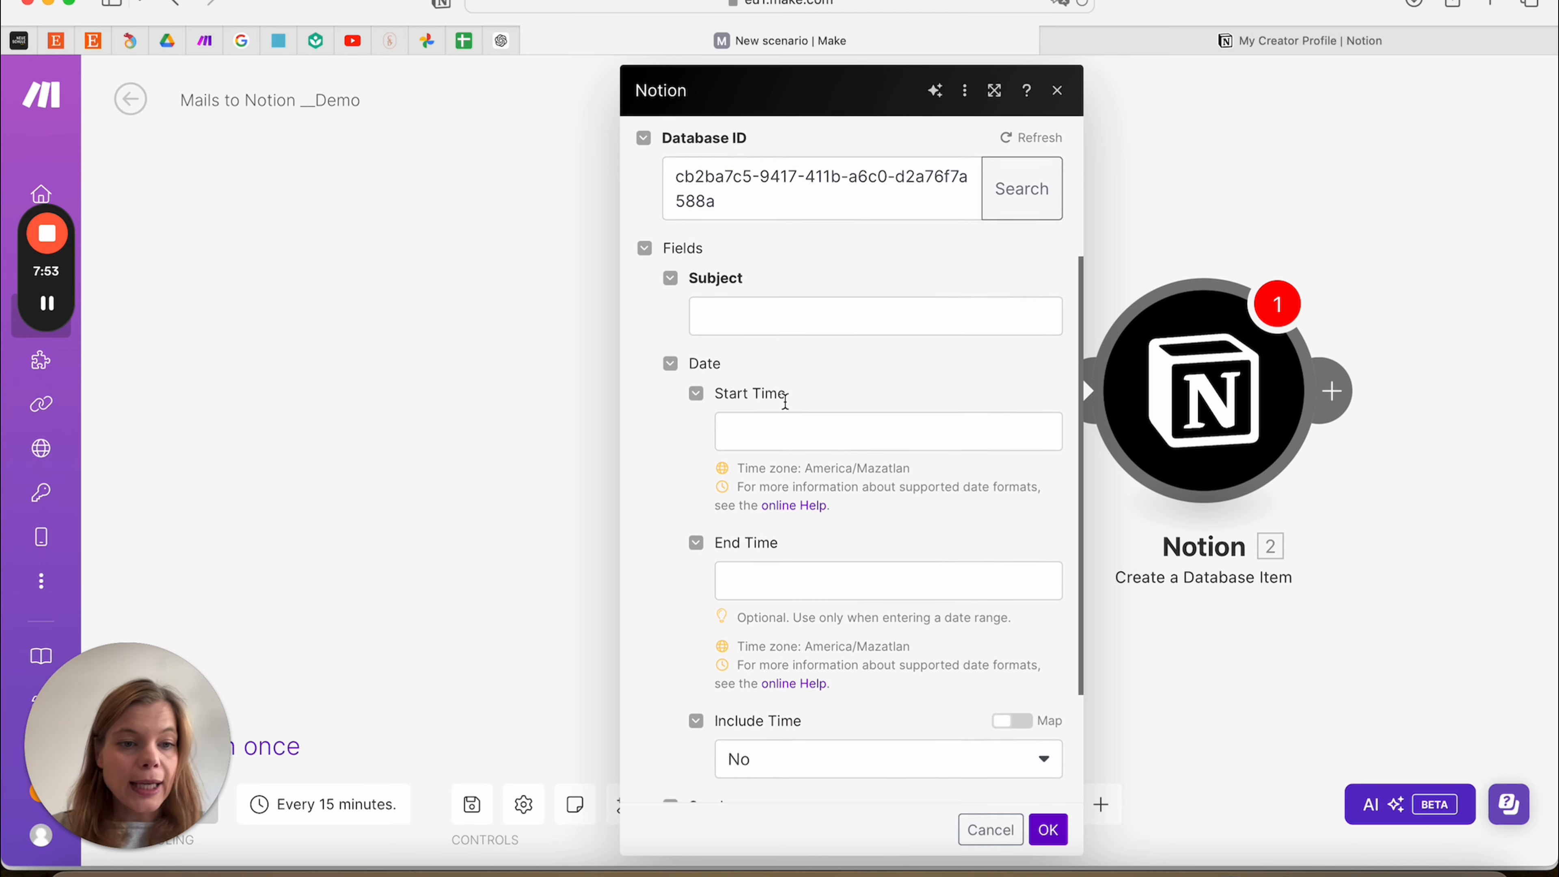
scroll(783, 403, "up", 2)
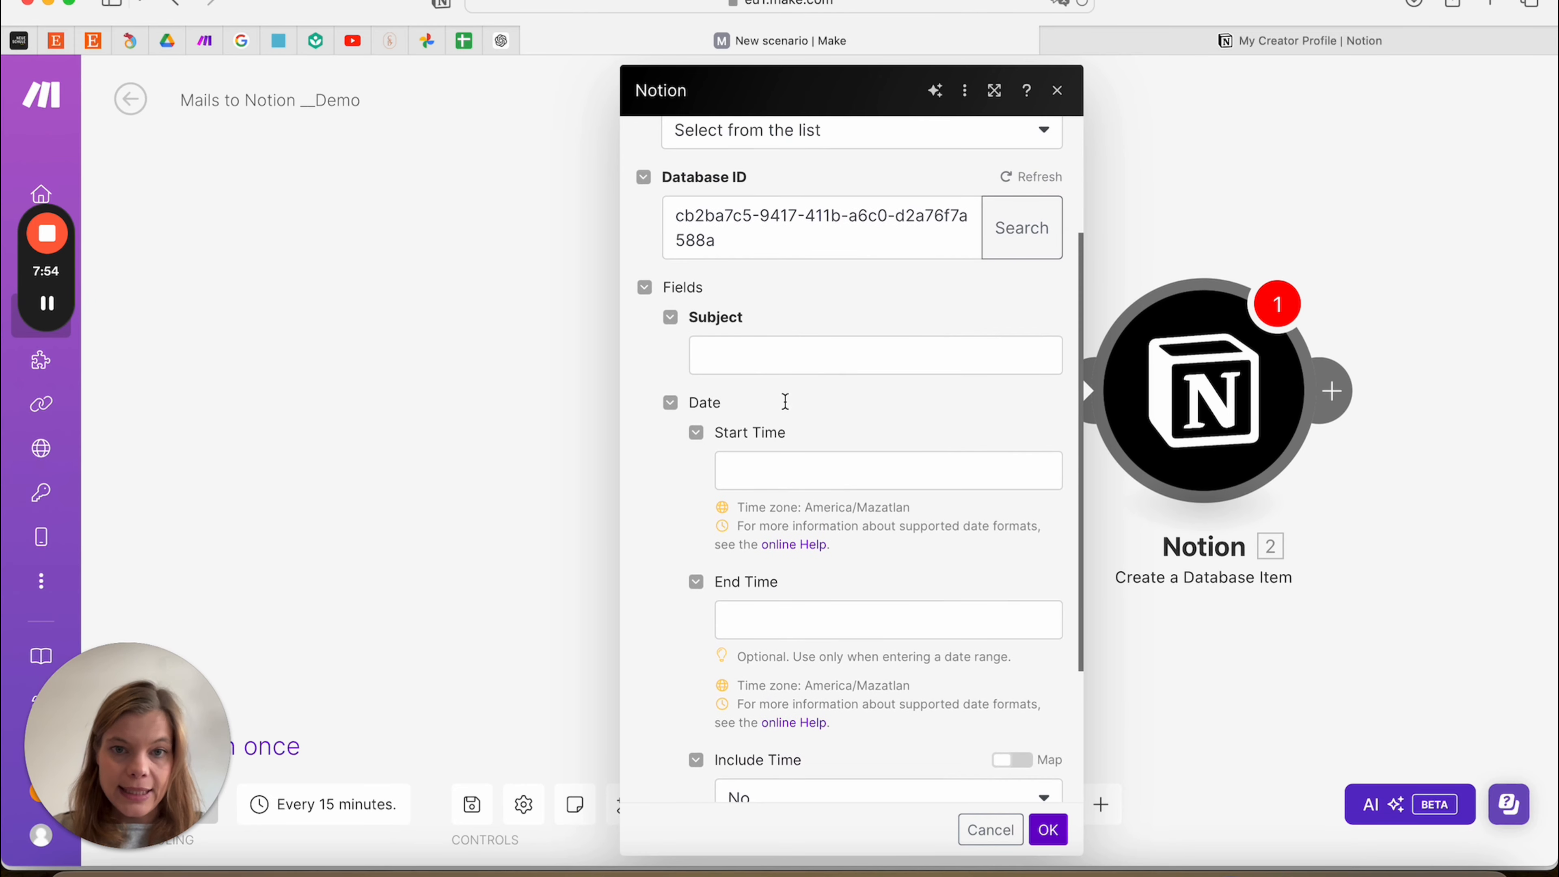
left_click(729, 357)
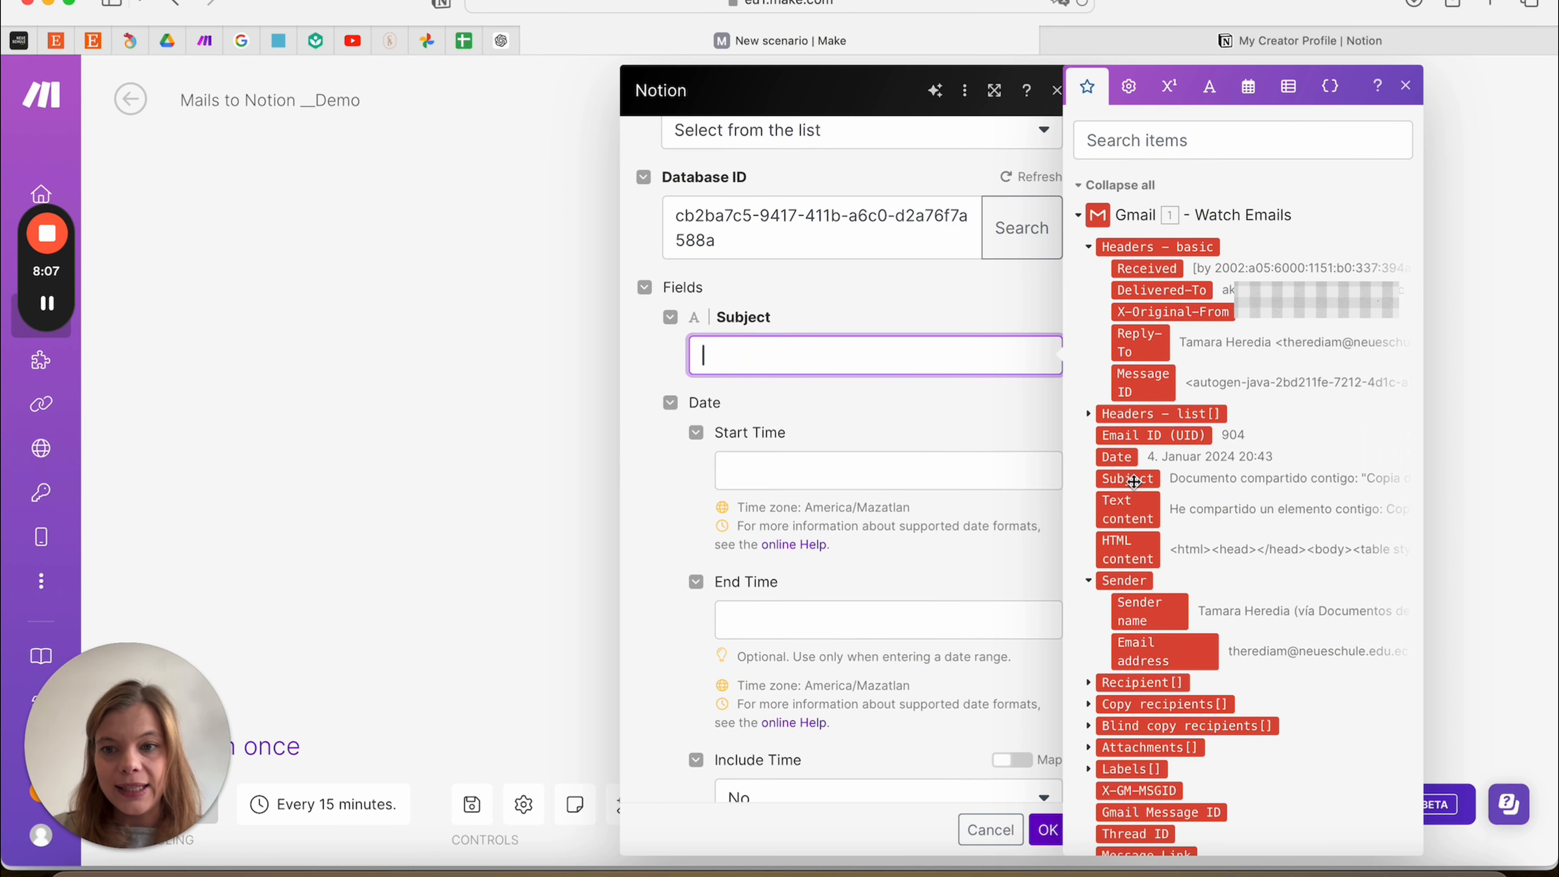
left_click_drag(1134, 483, 825, 362)
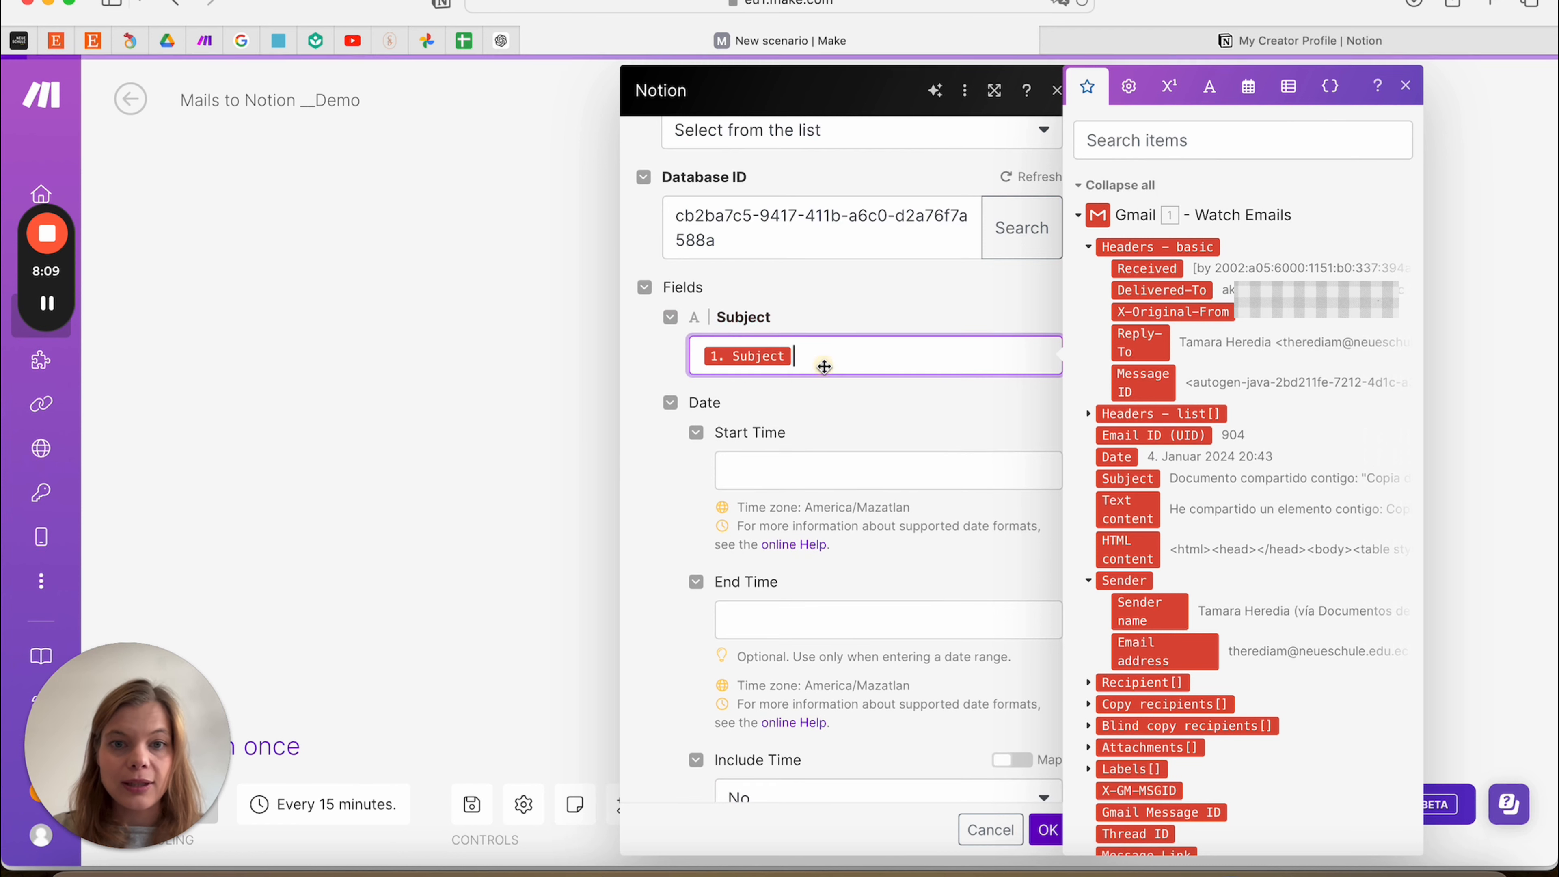
left_click(768, 474)
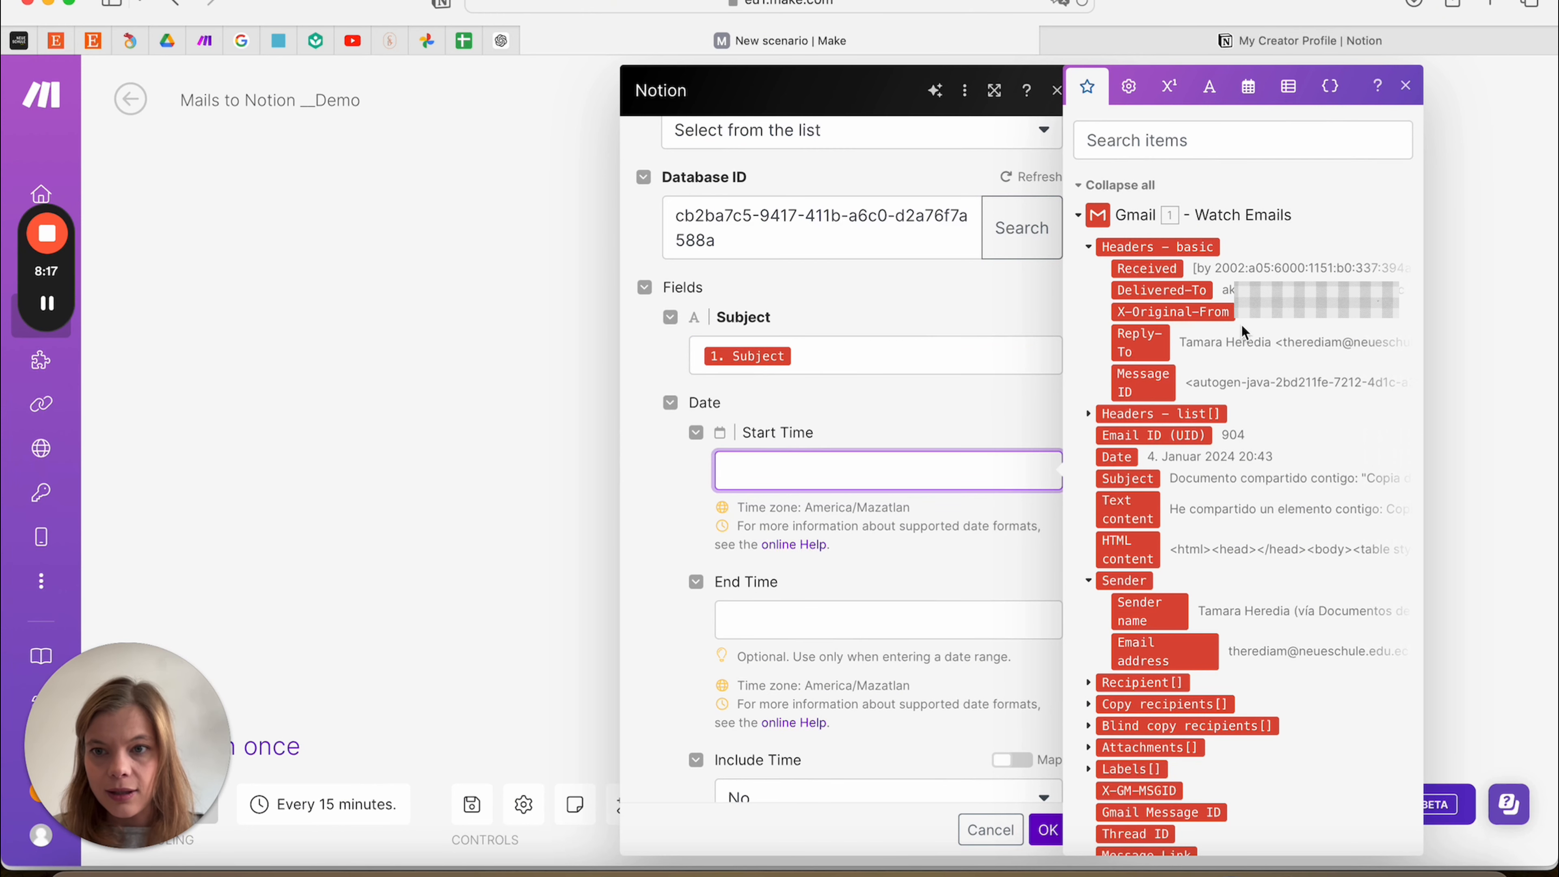
scroll(1253, 350, "down", 3)
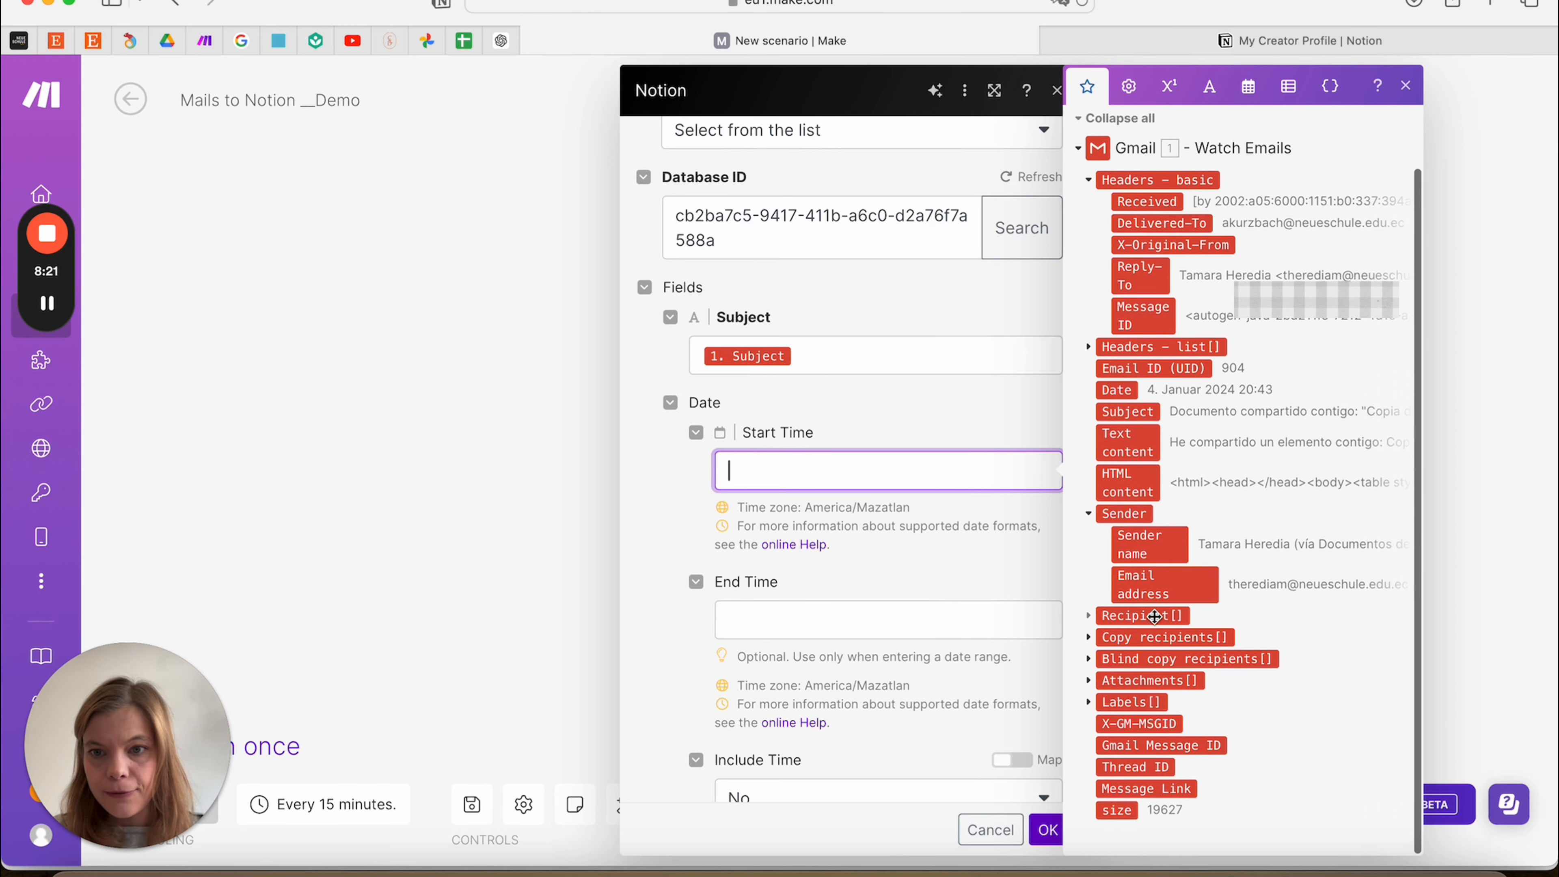
left_click_drag(1116, 390, 751, 465)
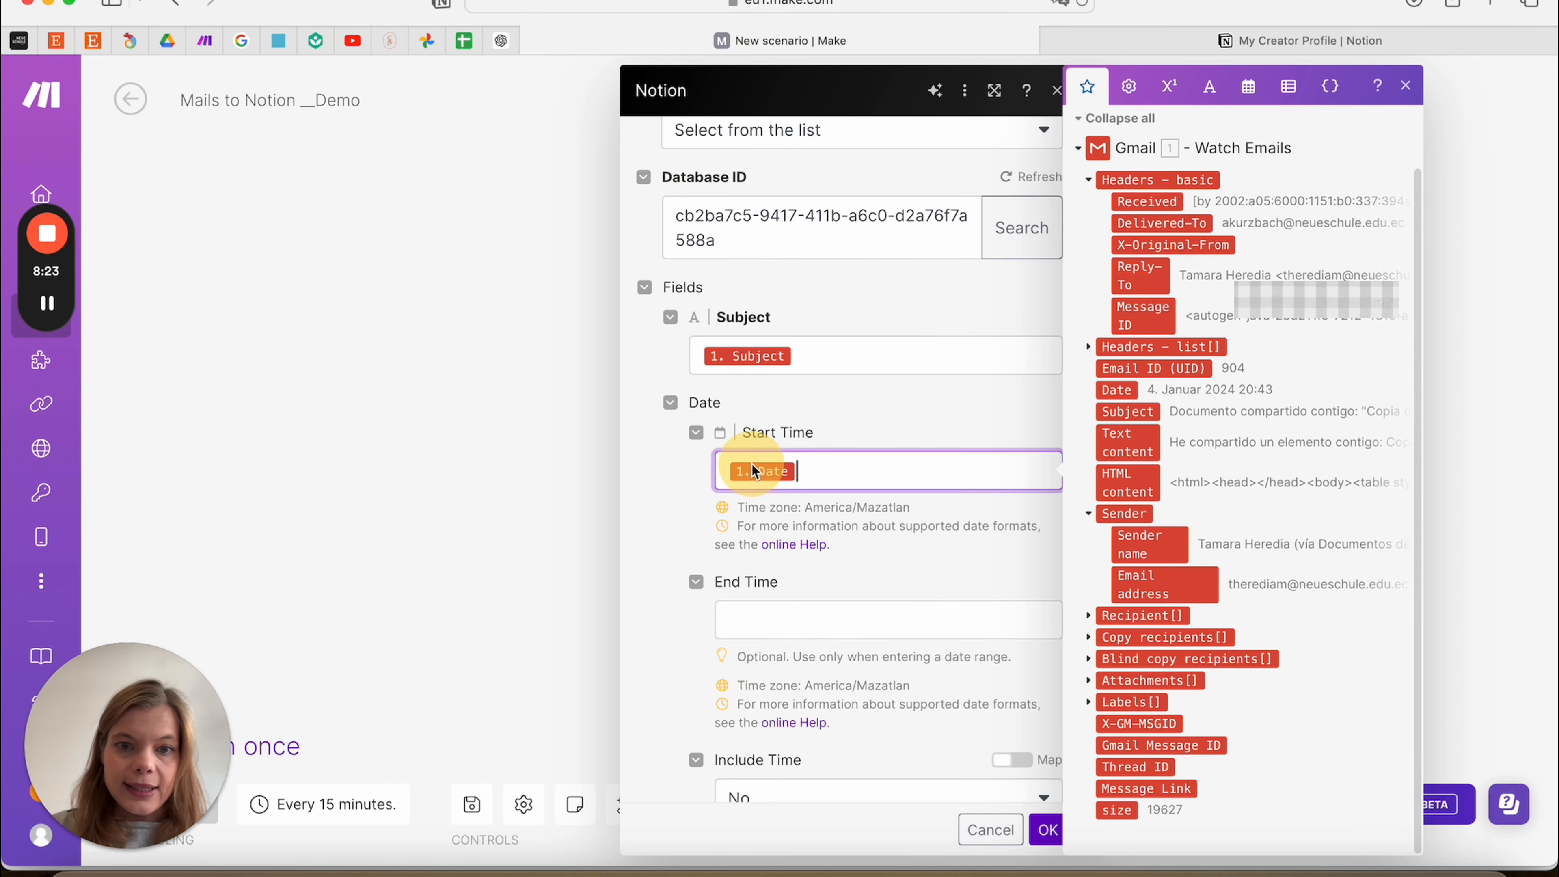
Map Sender name into Sender and Text content into Content, then save the Notion module
scroll(838, 558, "down", 3)
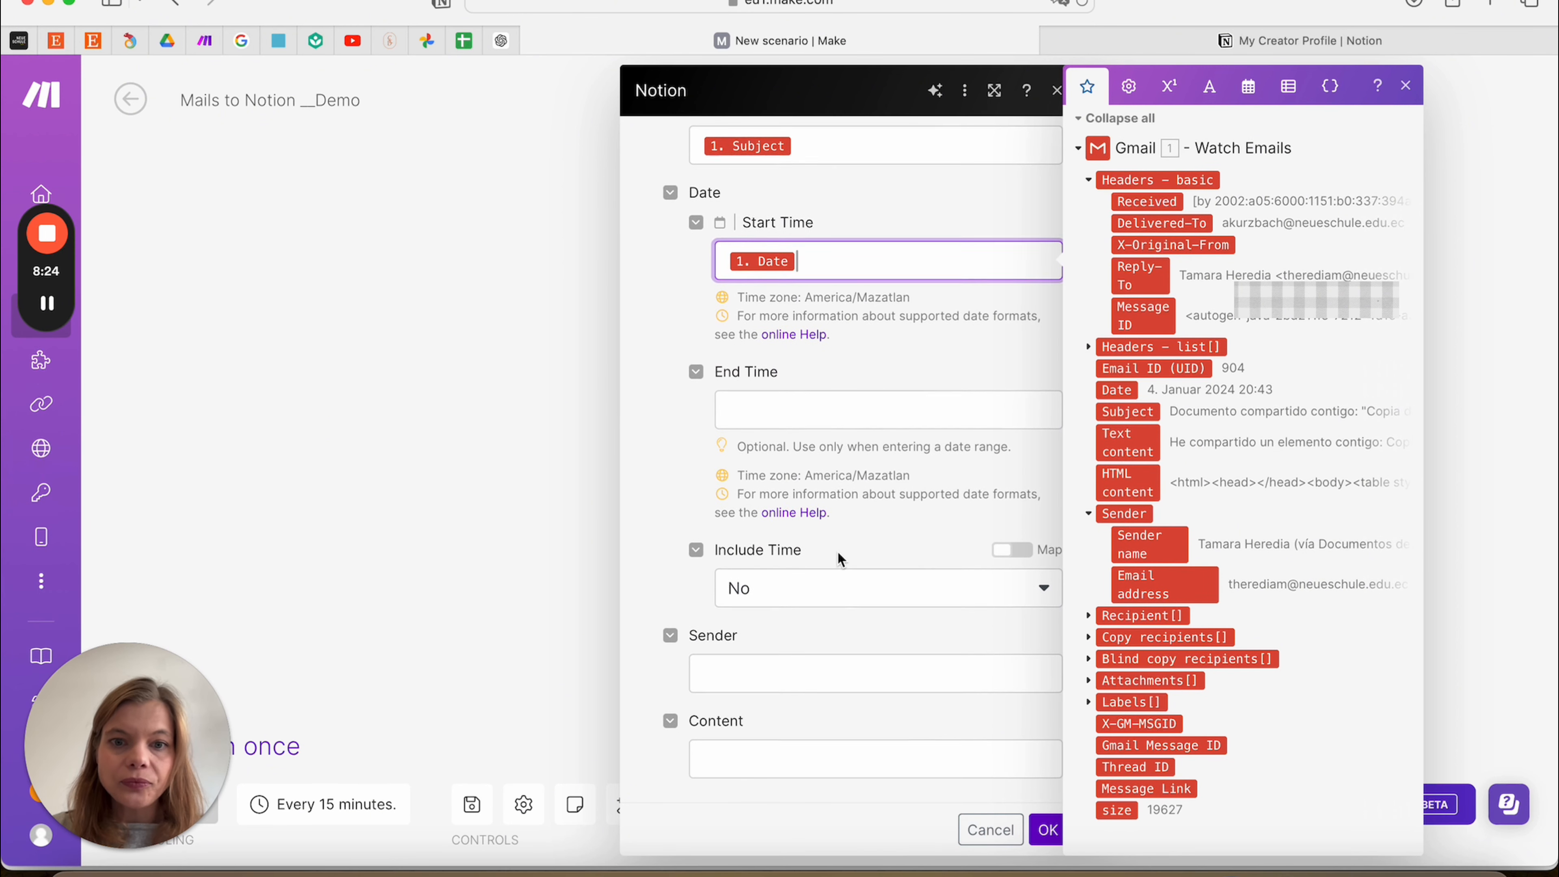
left_click(715, 675)
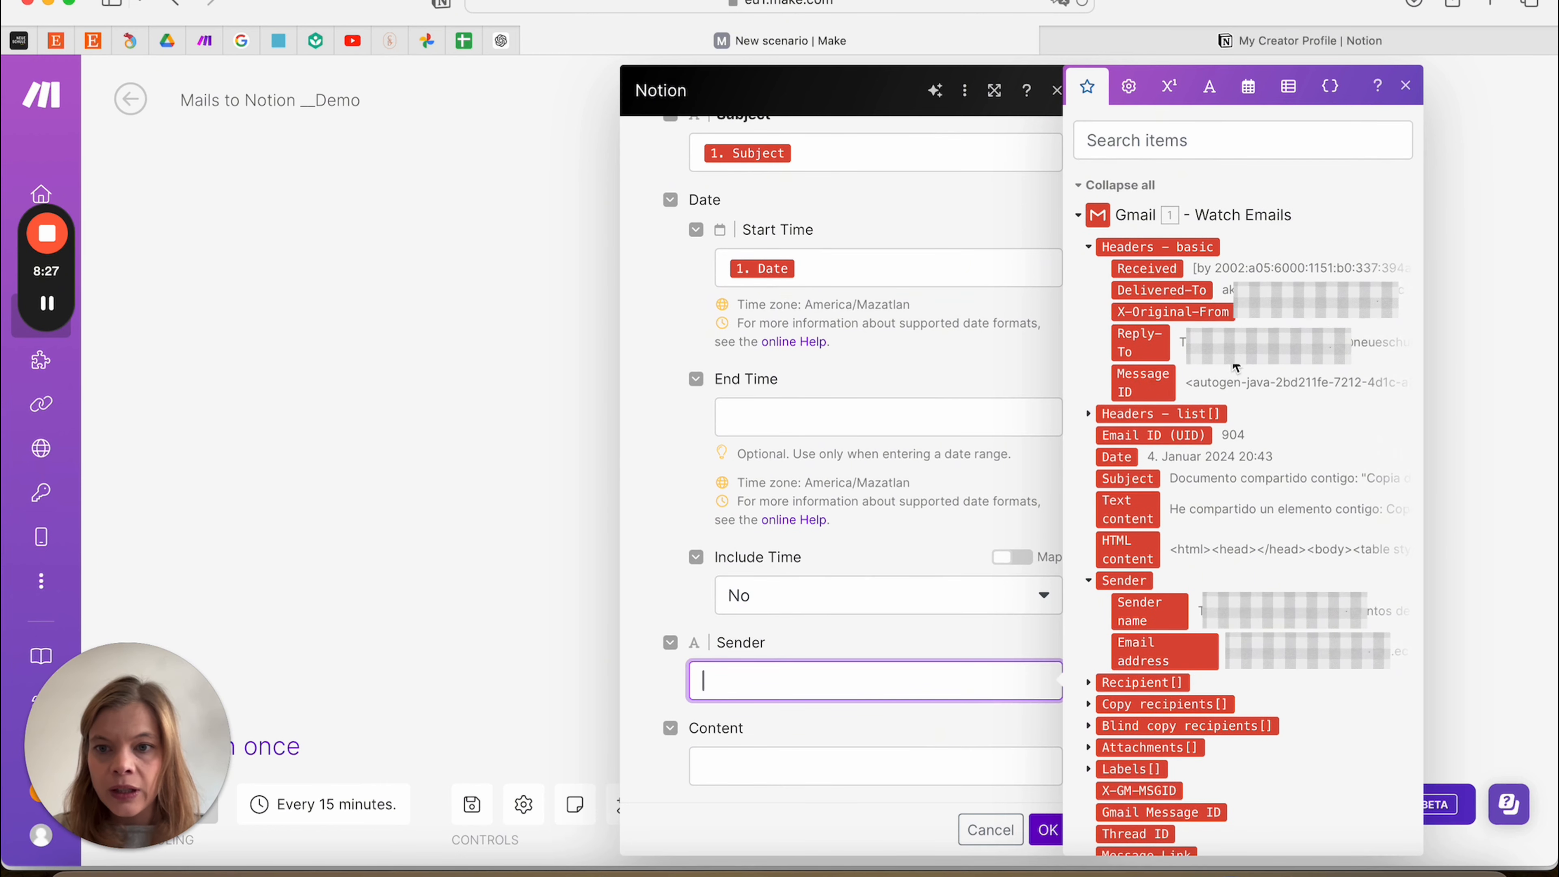
scroll(1196, 494, "down", 3)
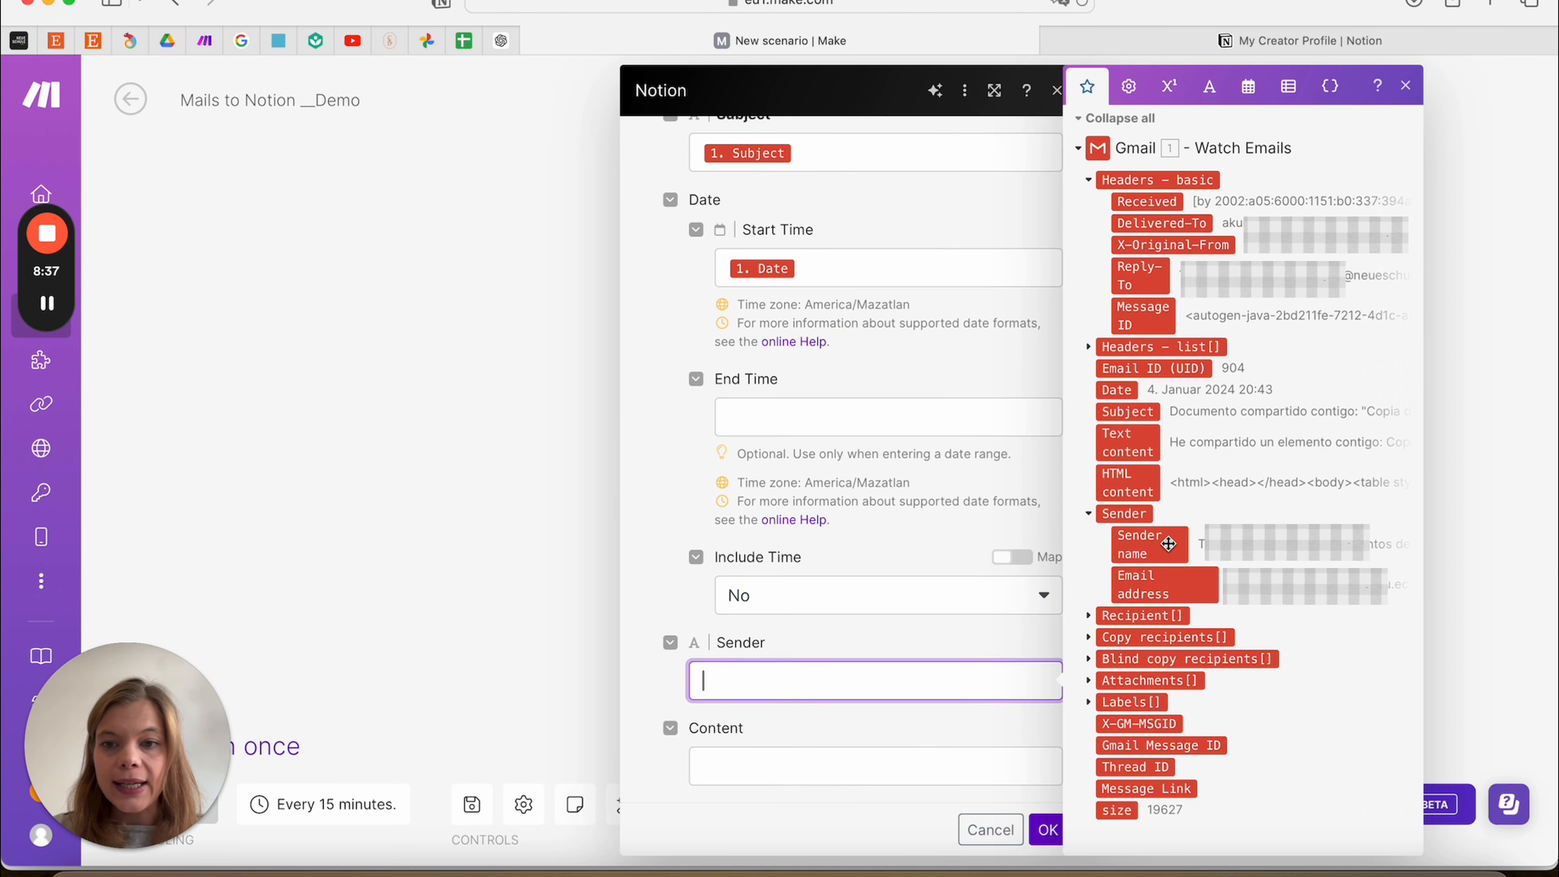
left_click_drag(1175, 562, 794, 670)
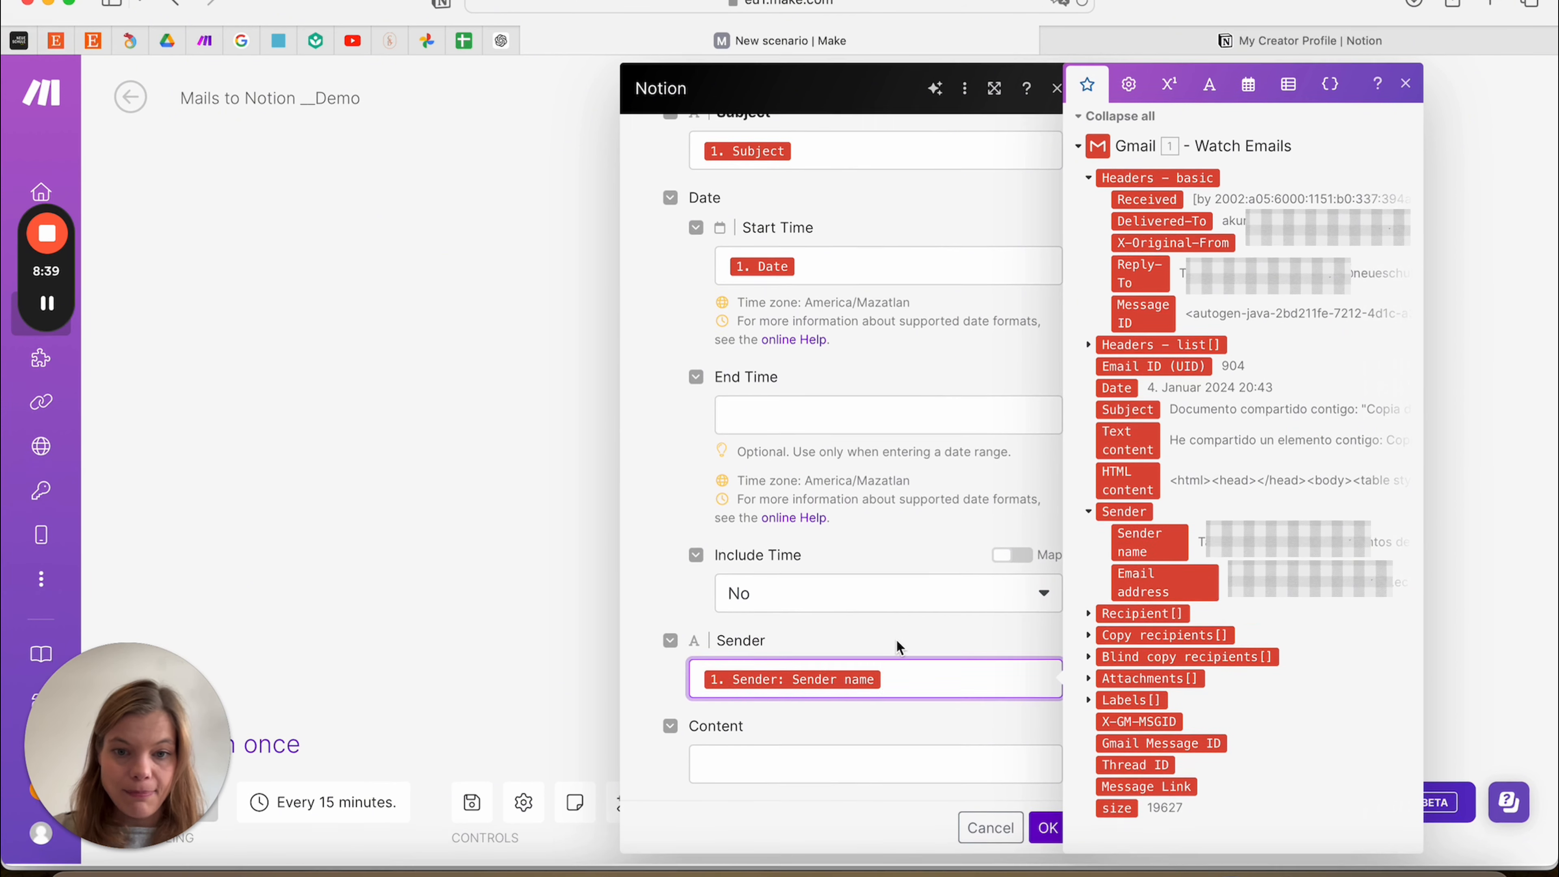
left_click(704, 772)
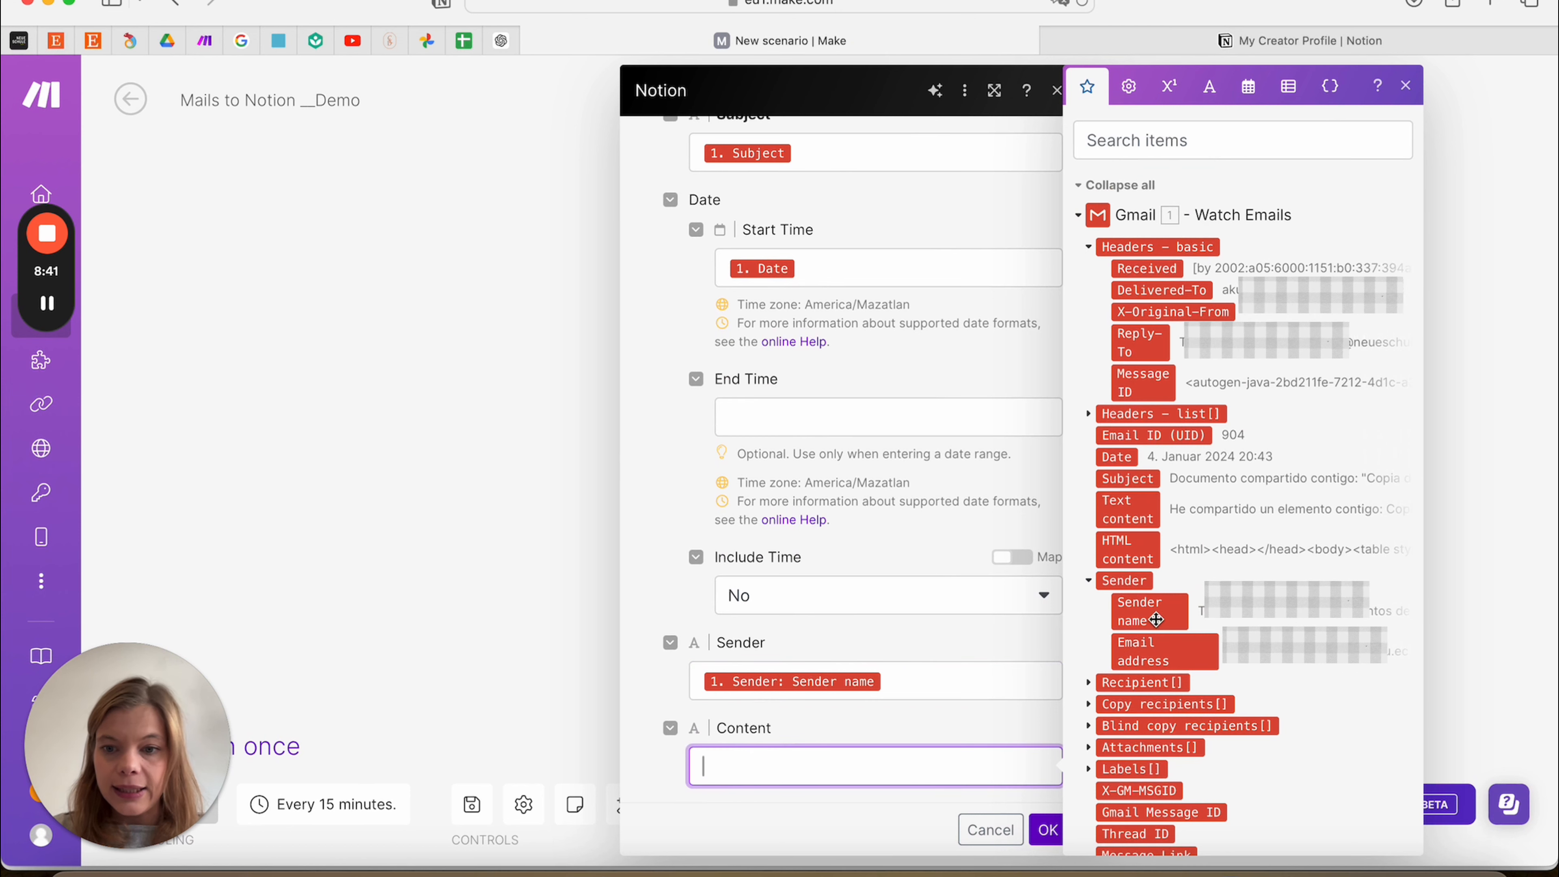
scroll(1185, 633, "down", 2)
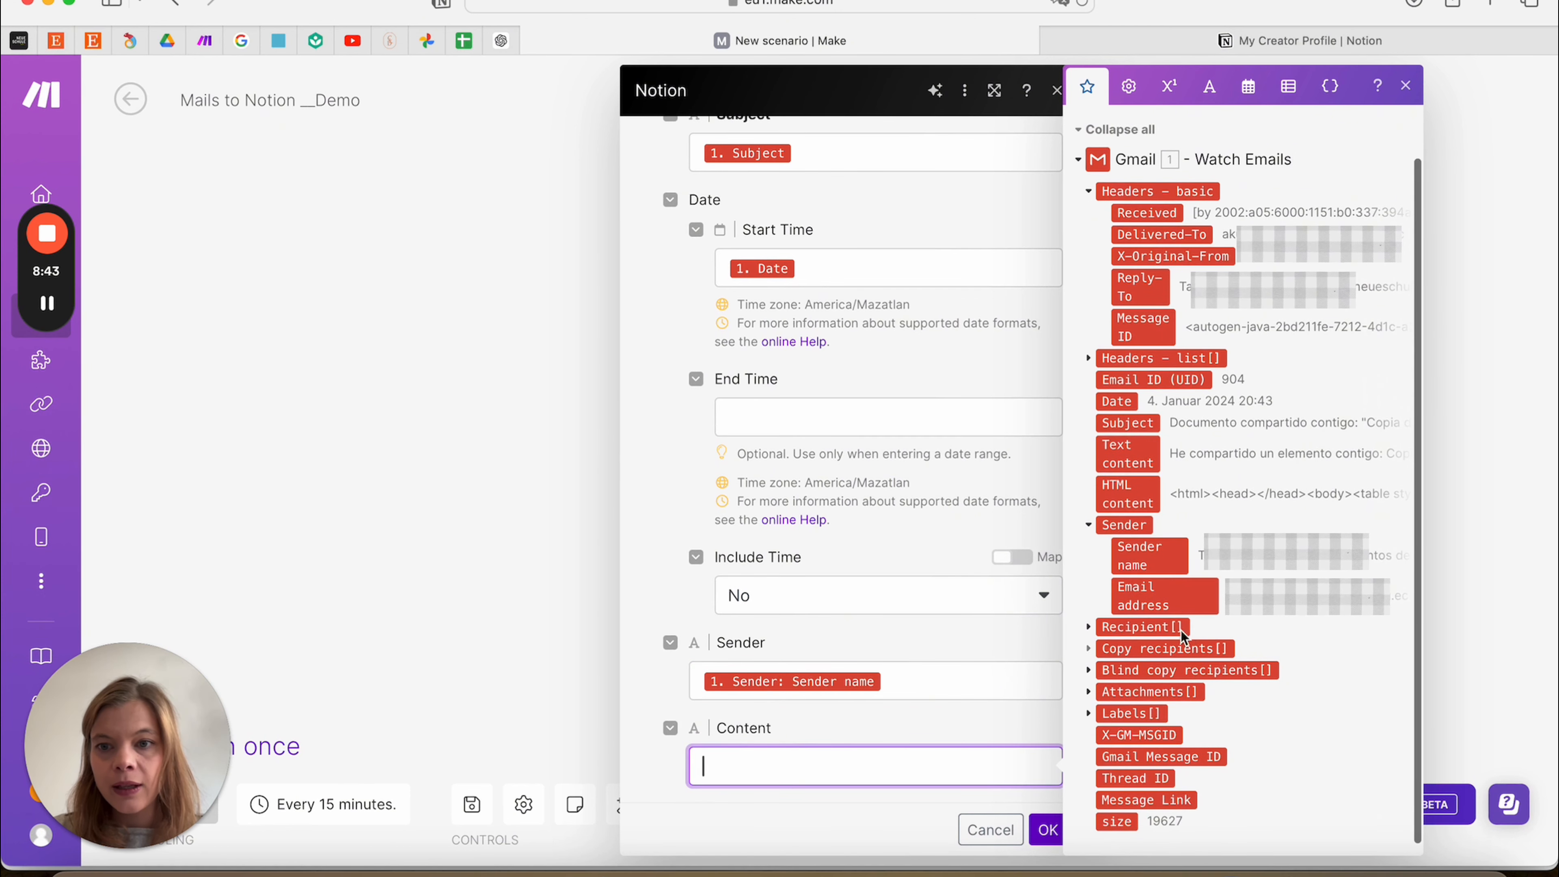
left_click_drag(1140, 454, 765, 765)
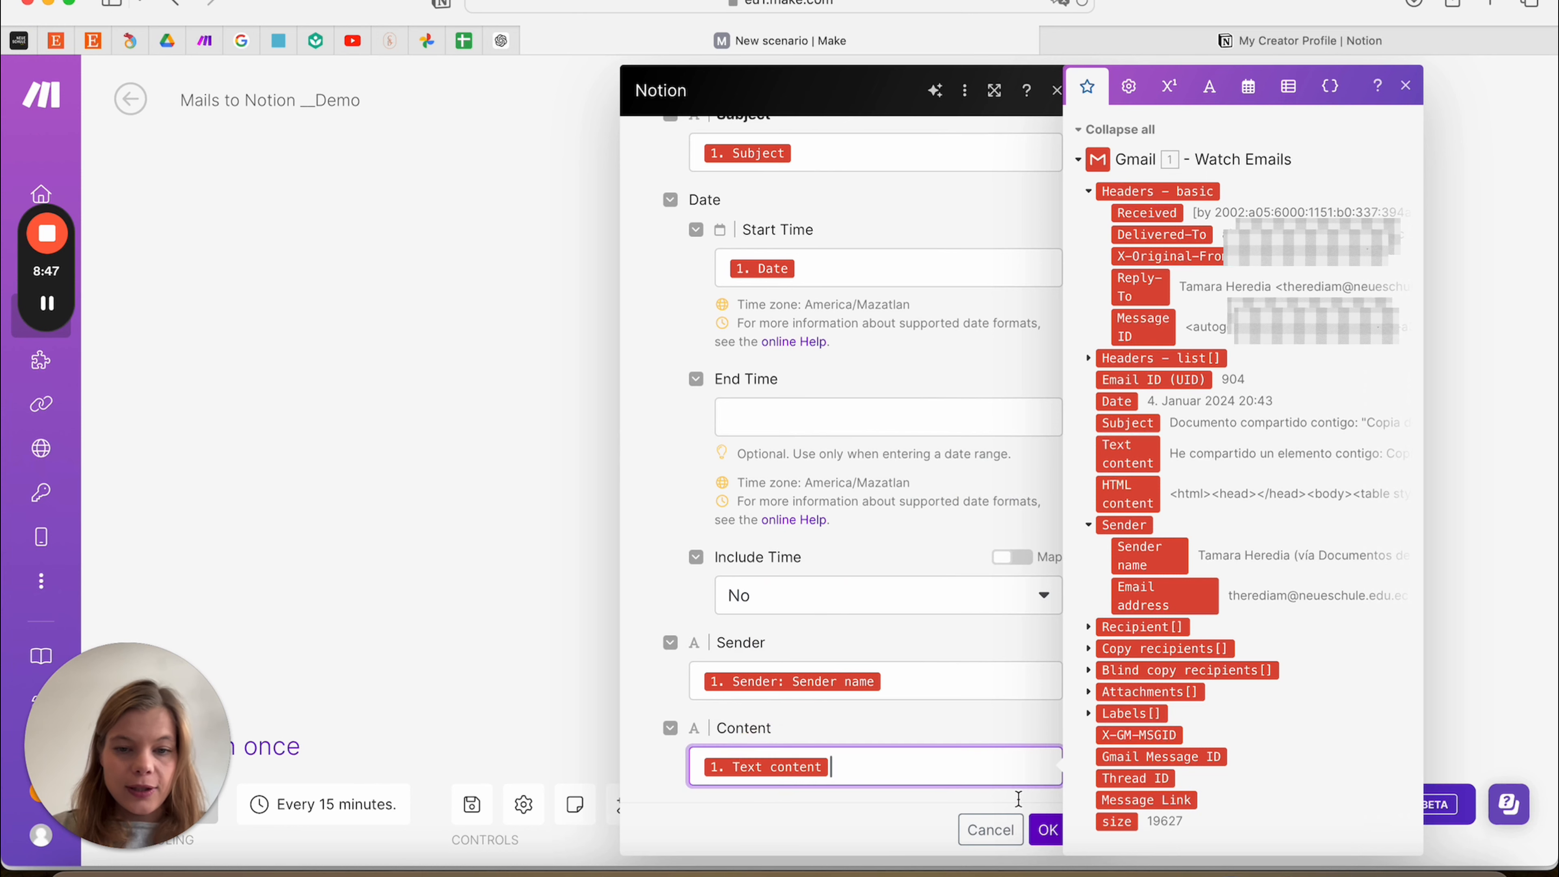
left_click(1047, 830)
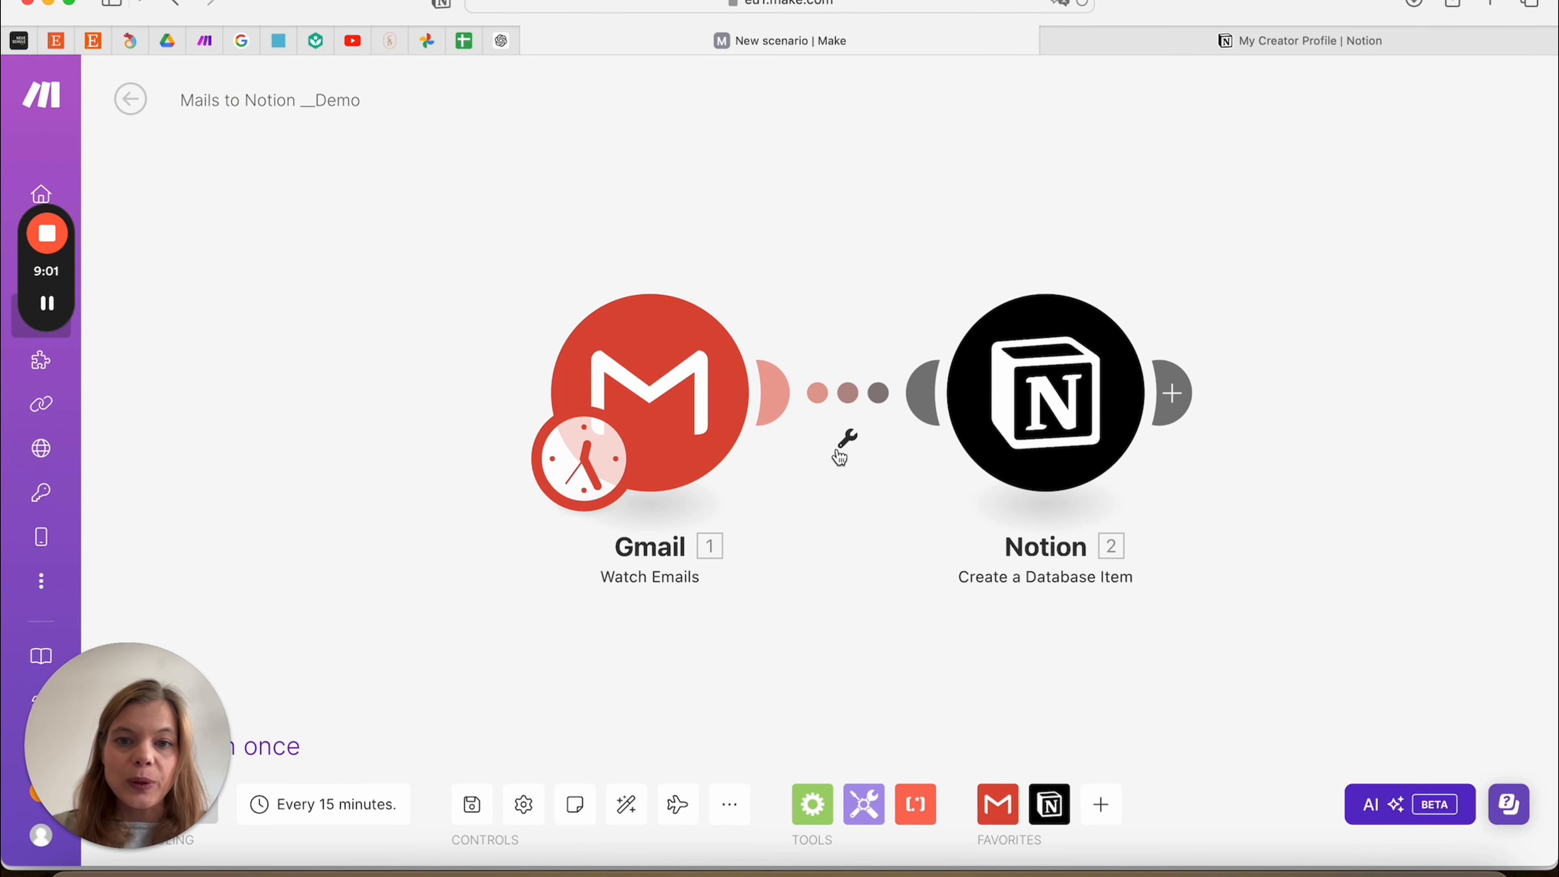
Add a 'Filter Emails' filter on the link requiring Sender name to equal the chosen sender's name
left_click(850, 441)
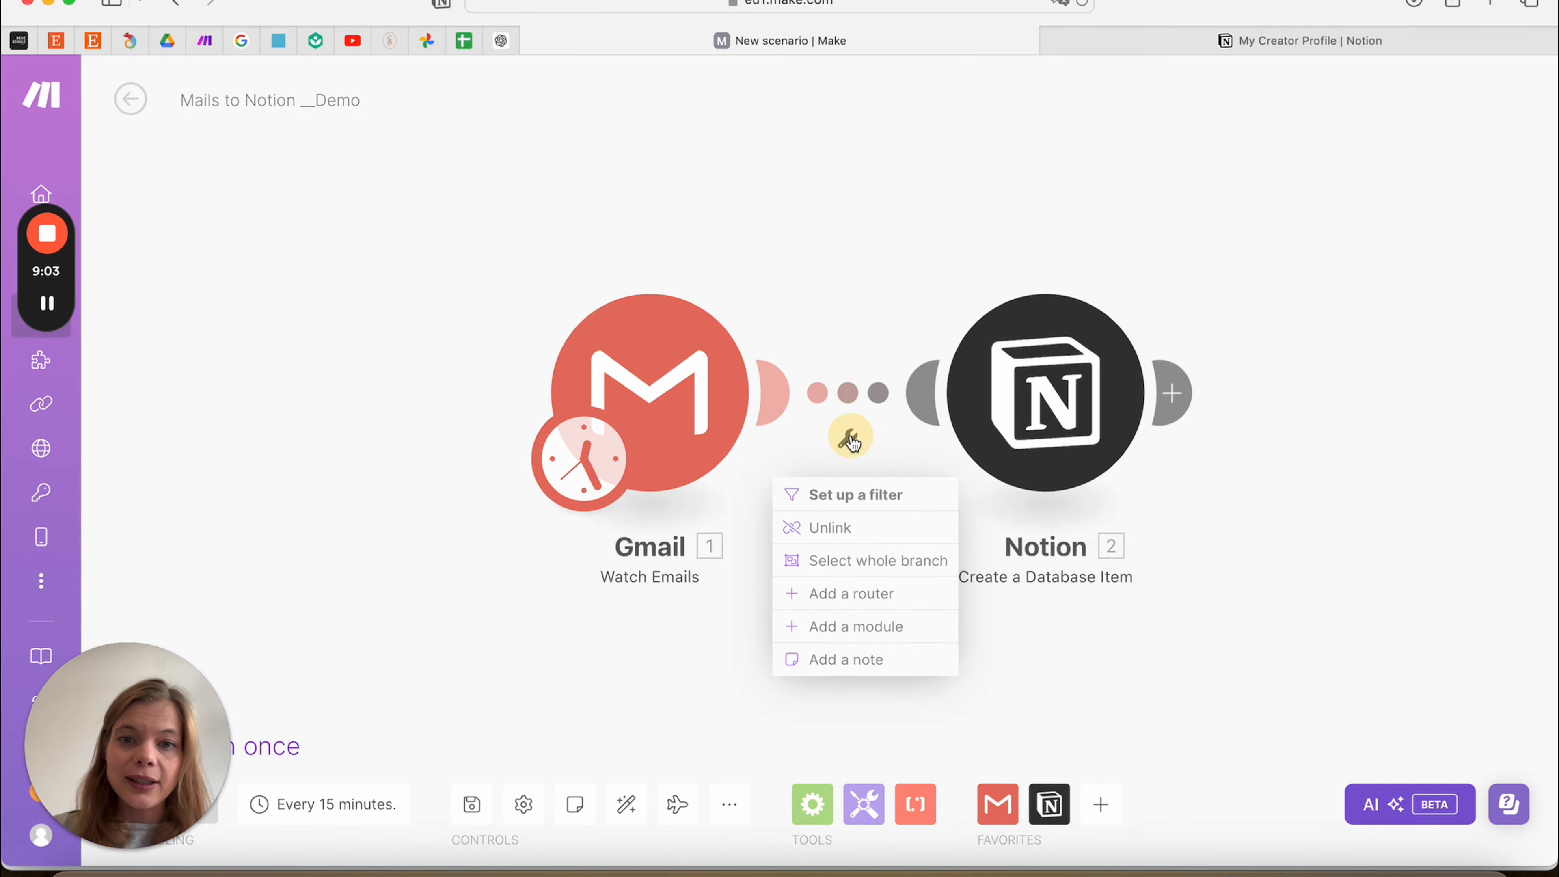
left_click(869, 496)
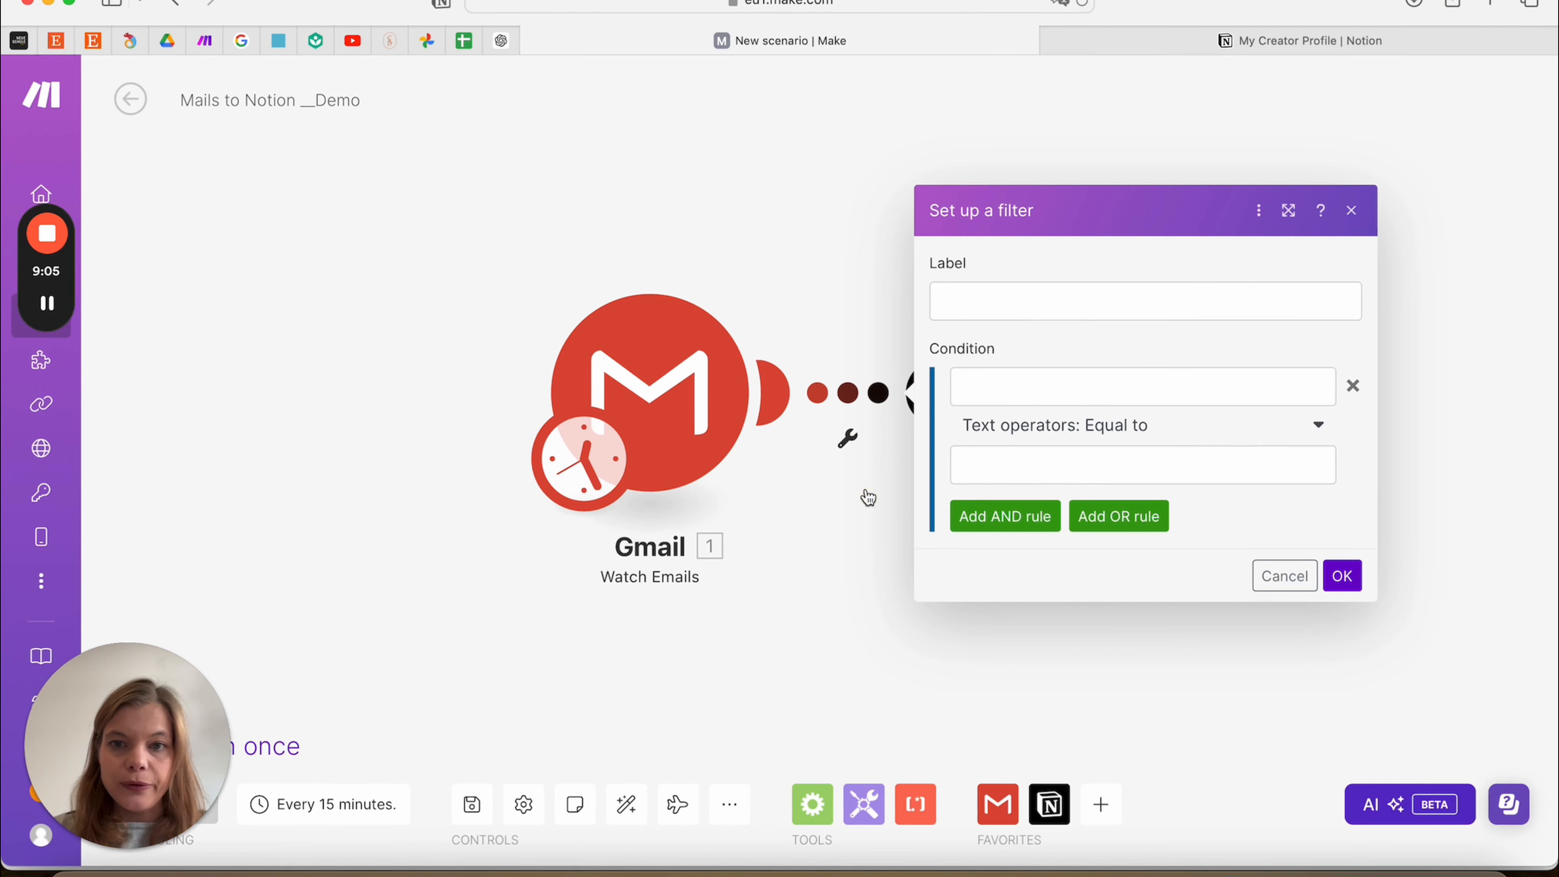
left_click(1033, 297)
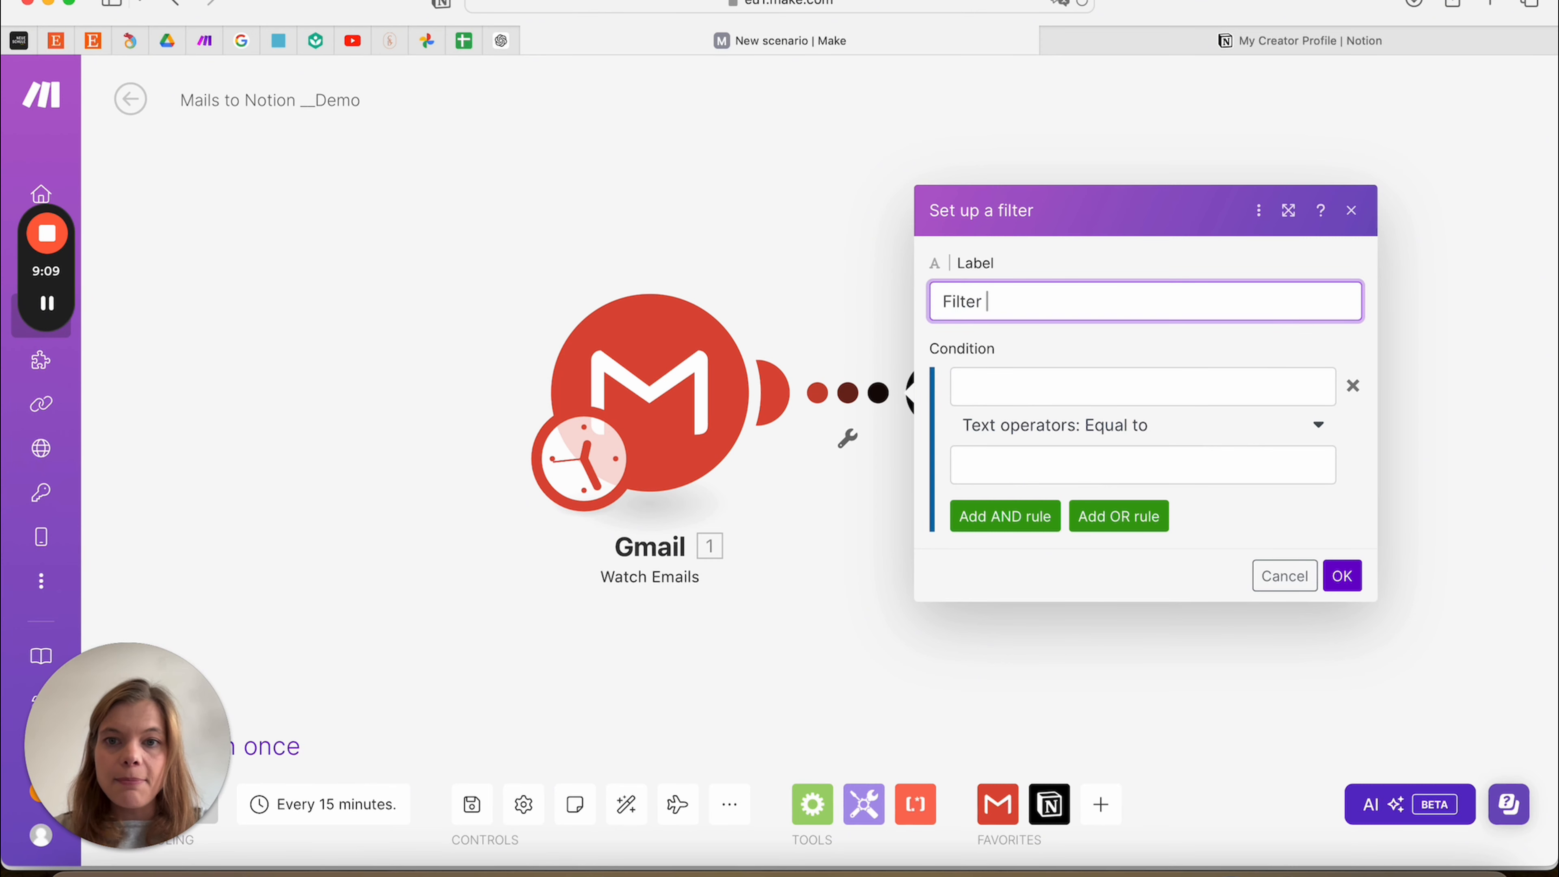
left_click(1069, 379)
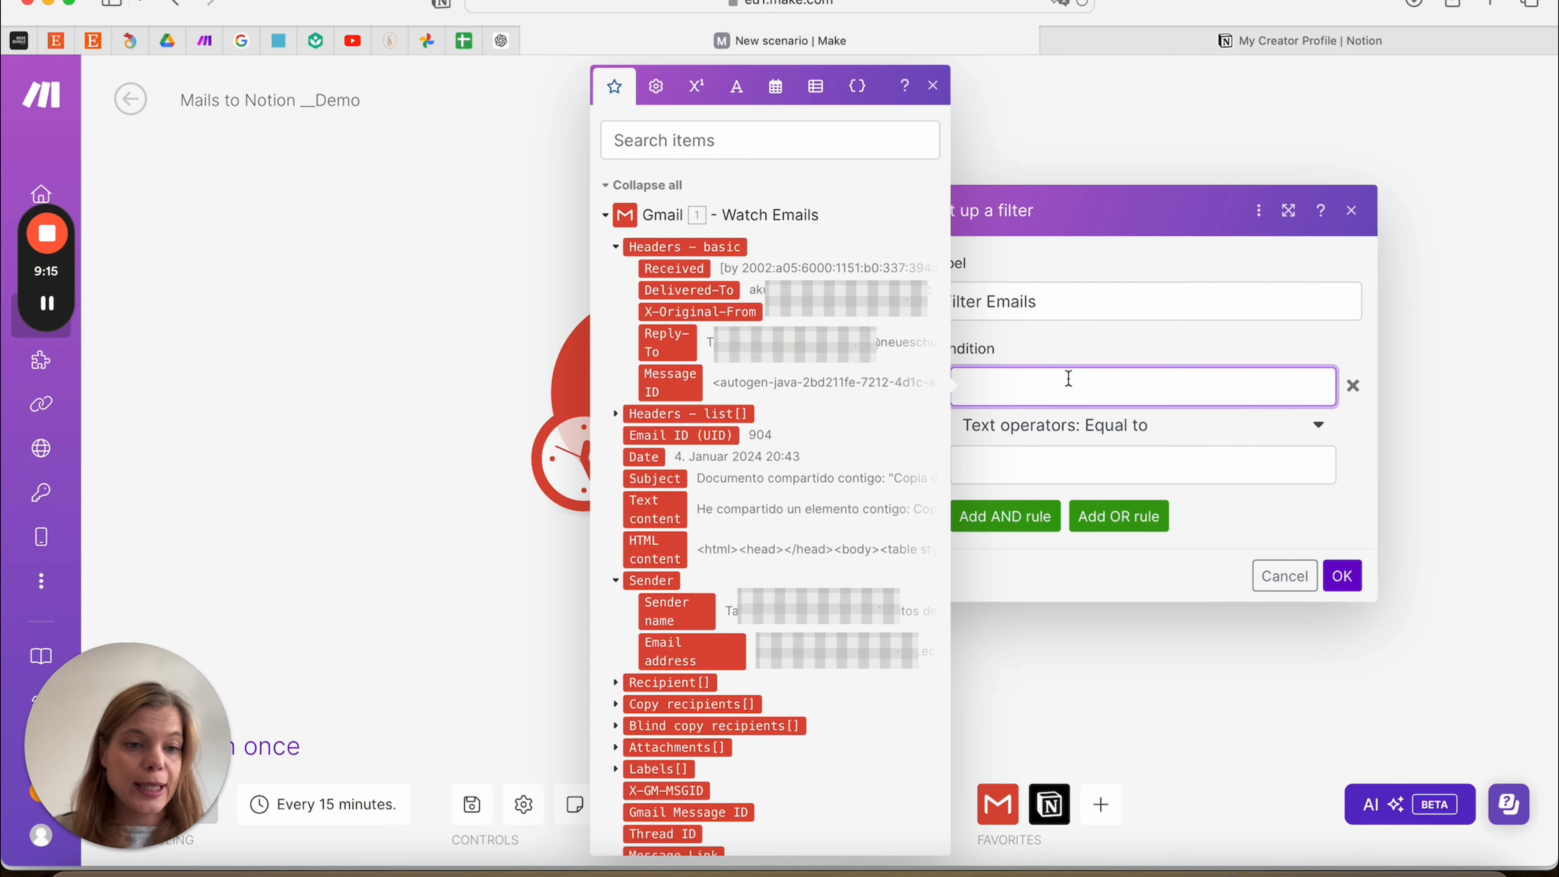
left_click_drag(671, 608, 1054, 396)
left_click(1028, 465)
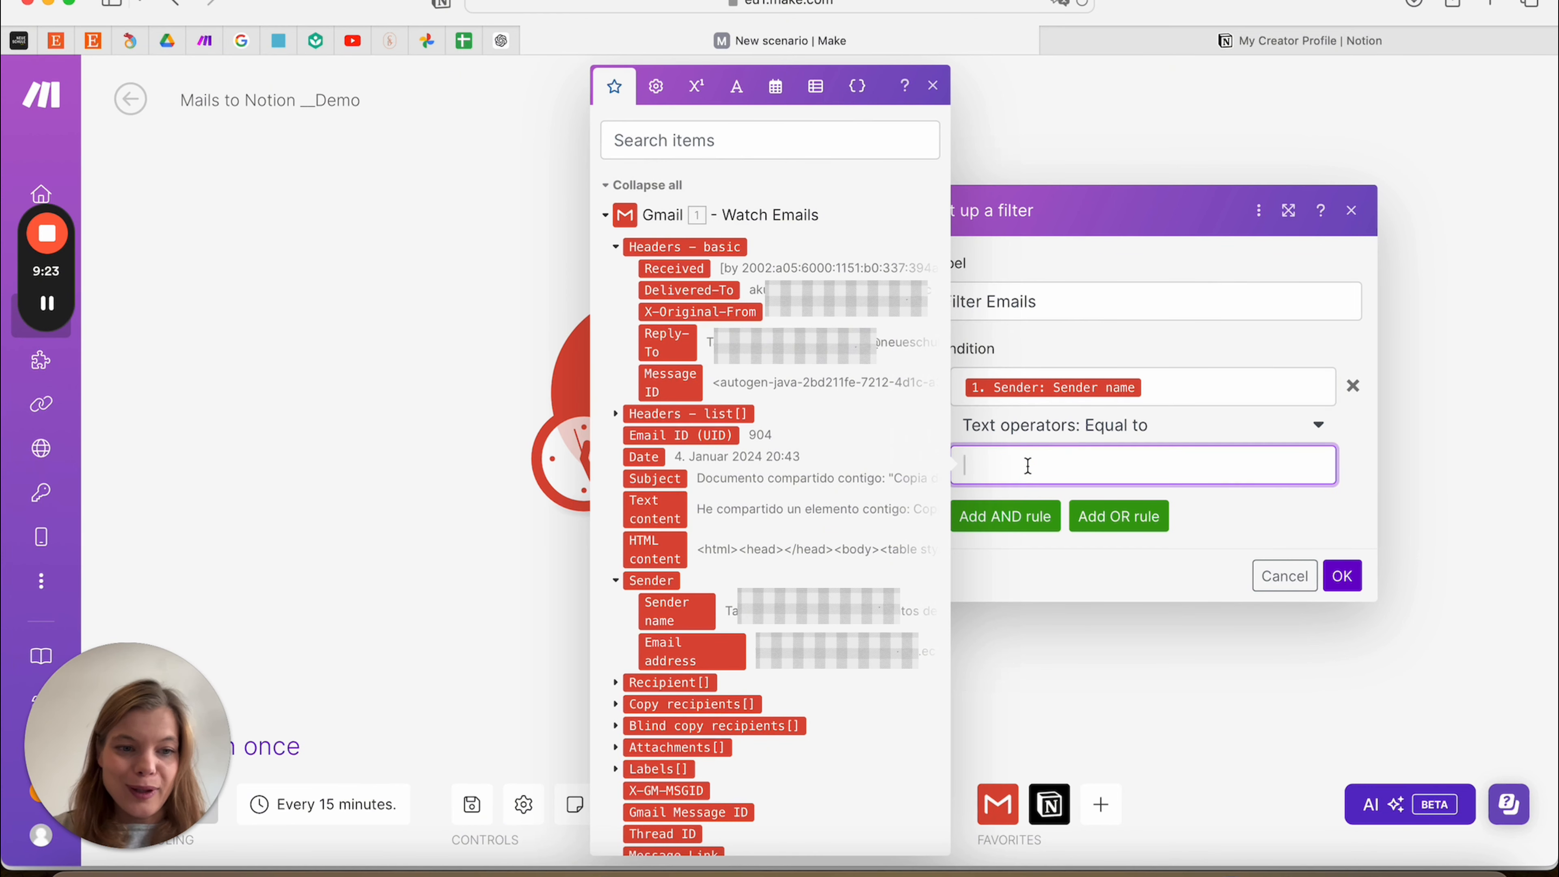
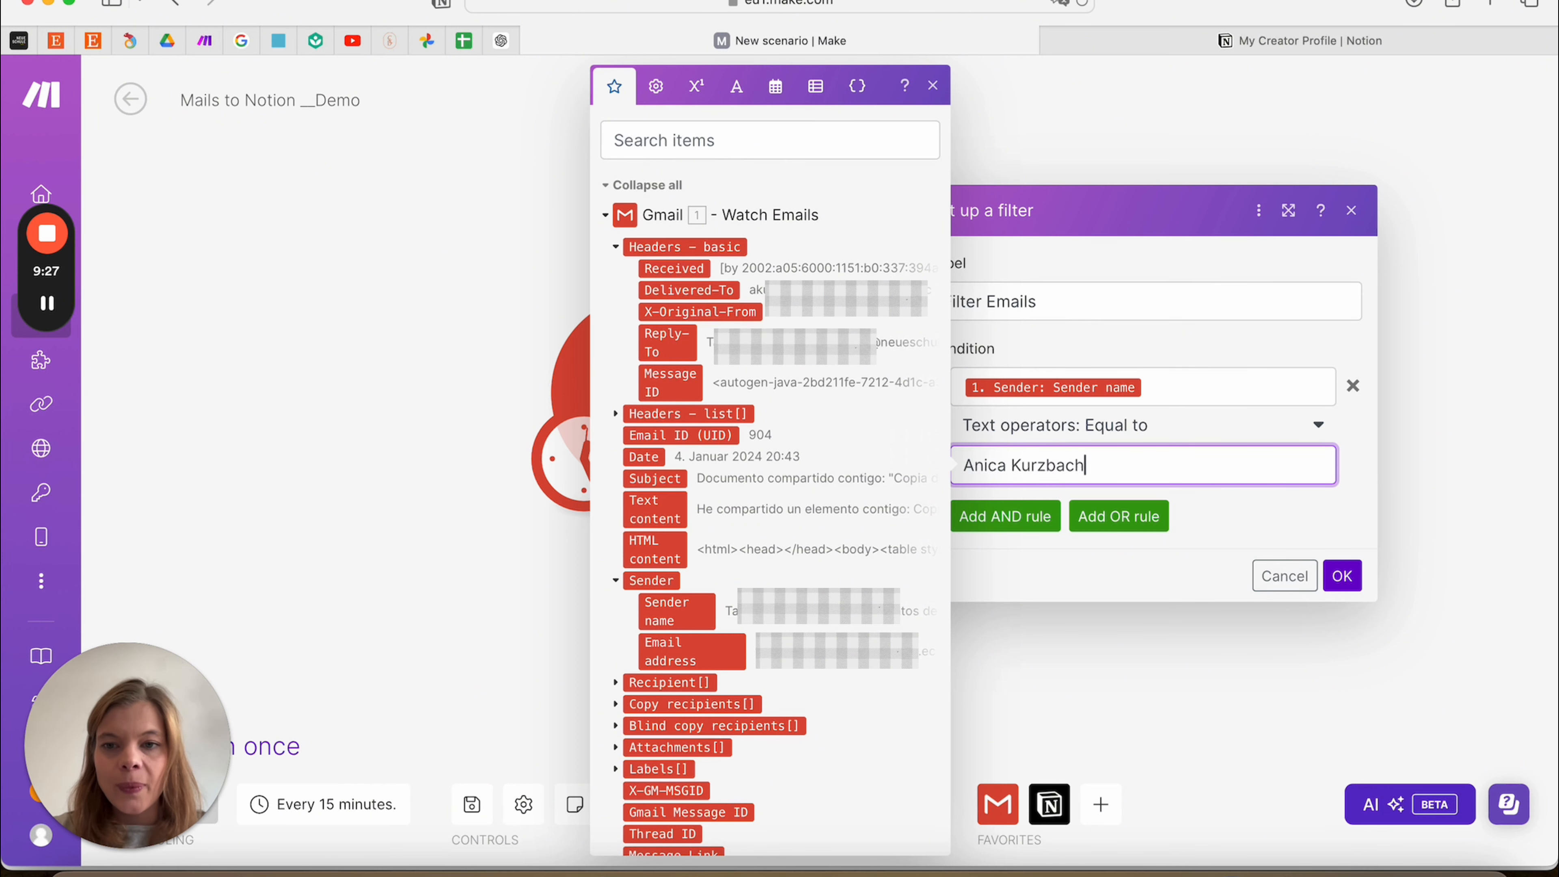
left_click(1343, 577)
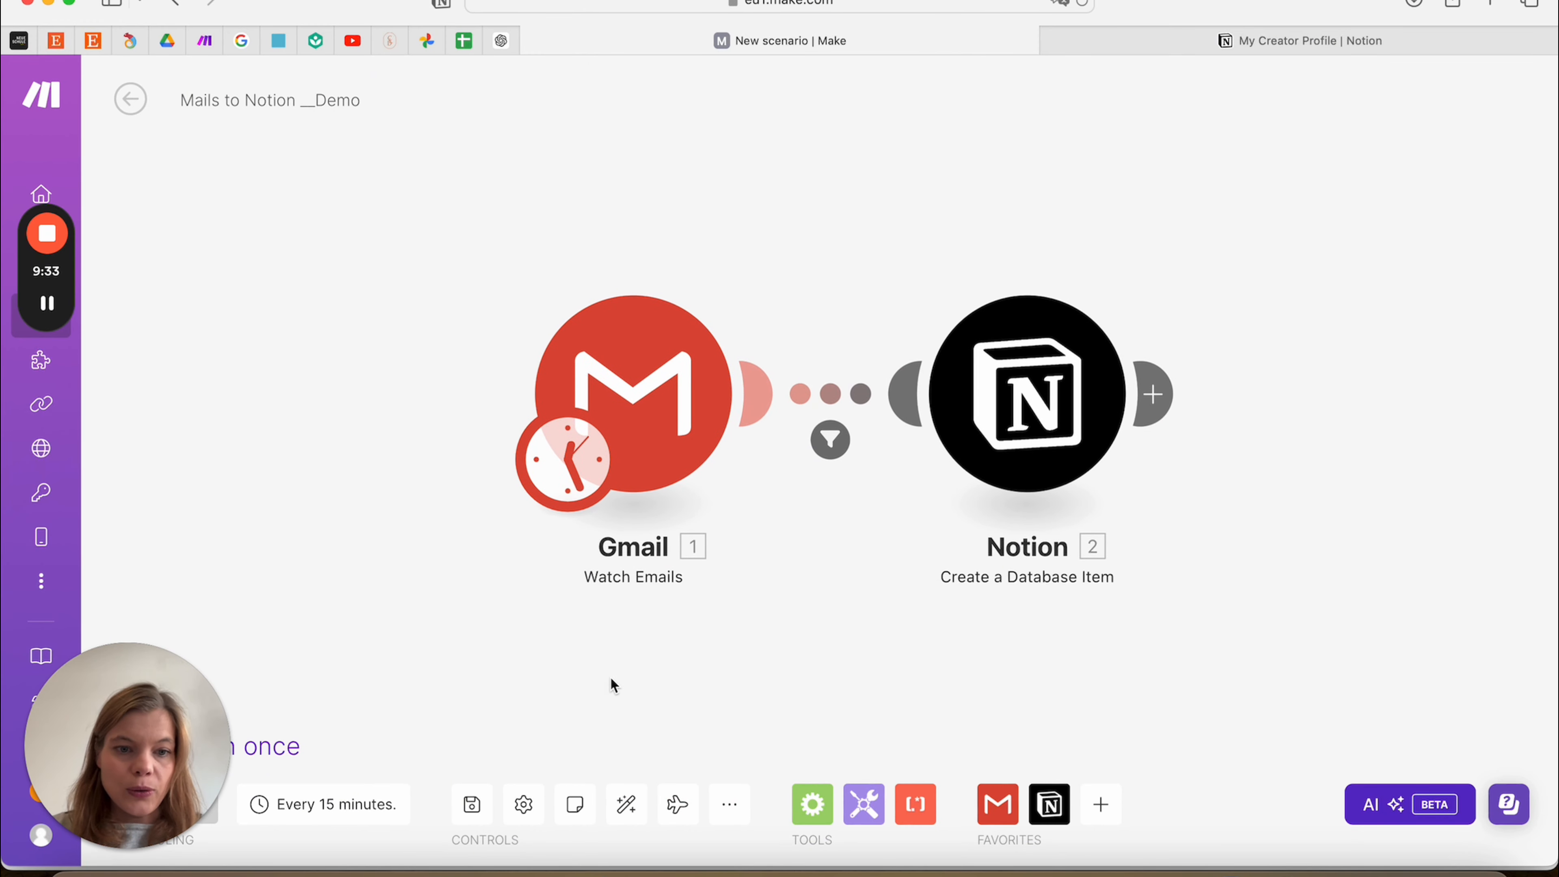
Save the scenario, run it once, and check the still-empty Mails to Notion-Demo table in Notion
left_click(470, 806)
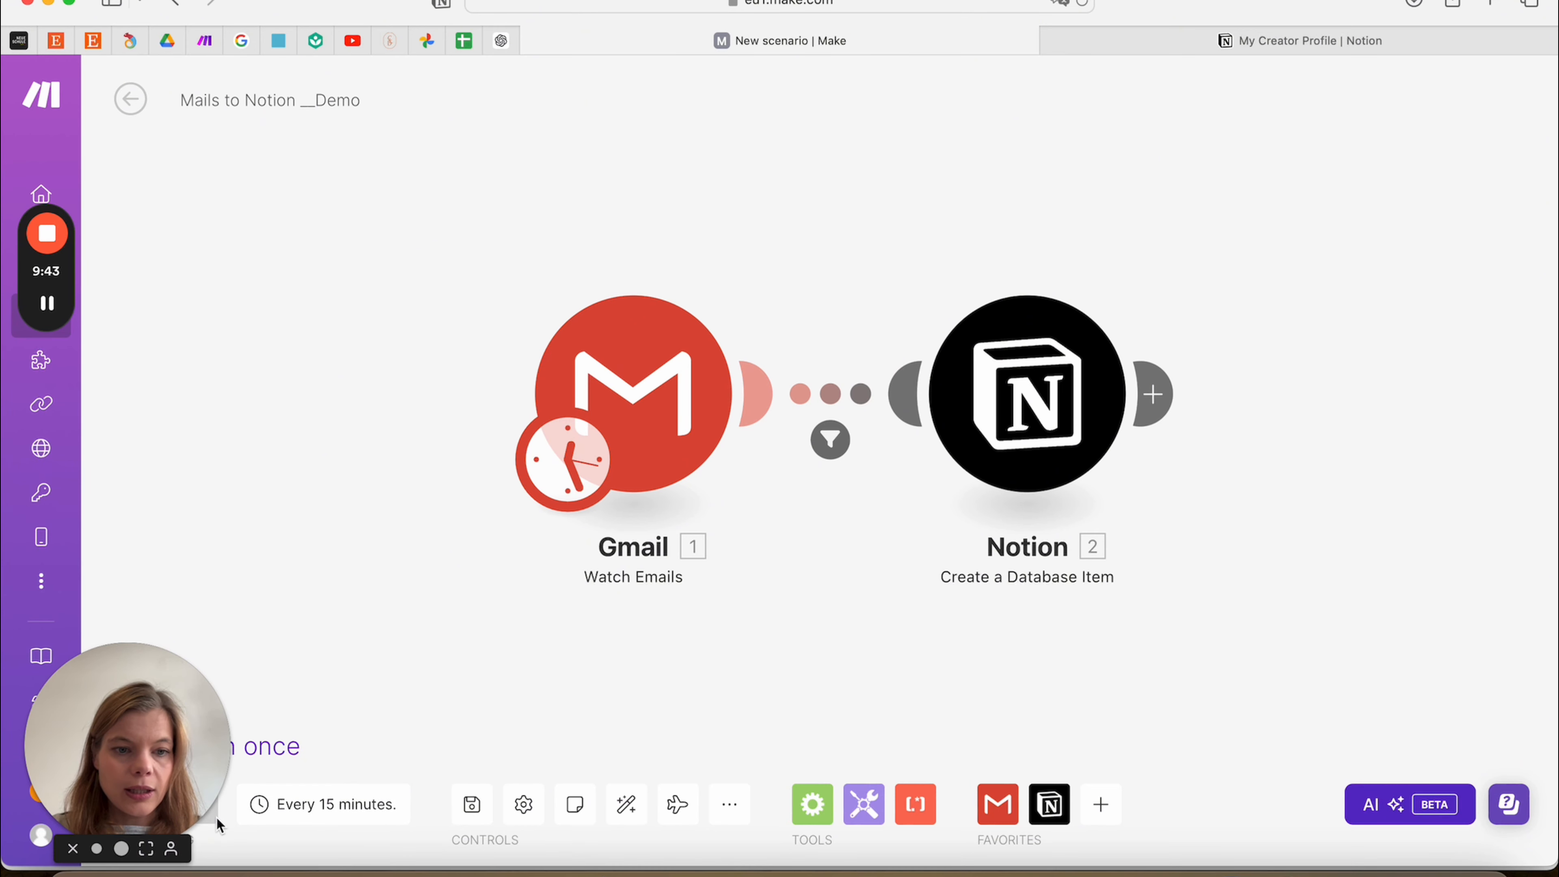
left_click(260, 757)
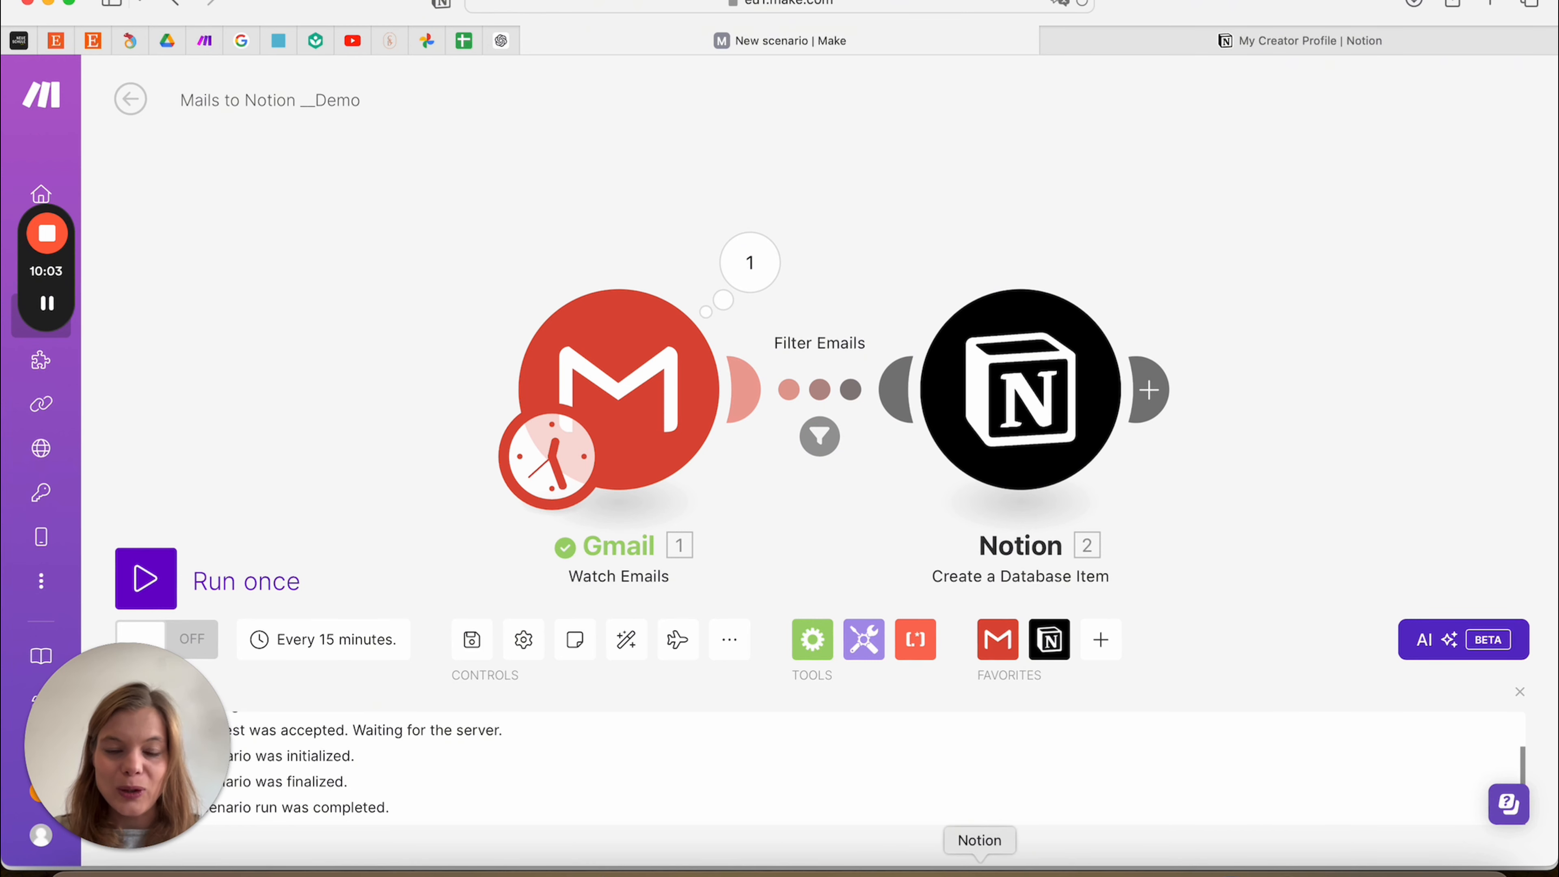
left_click(977, 871)
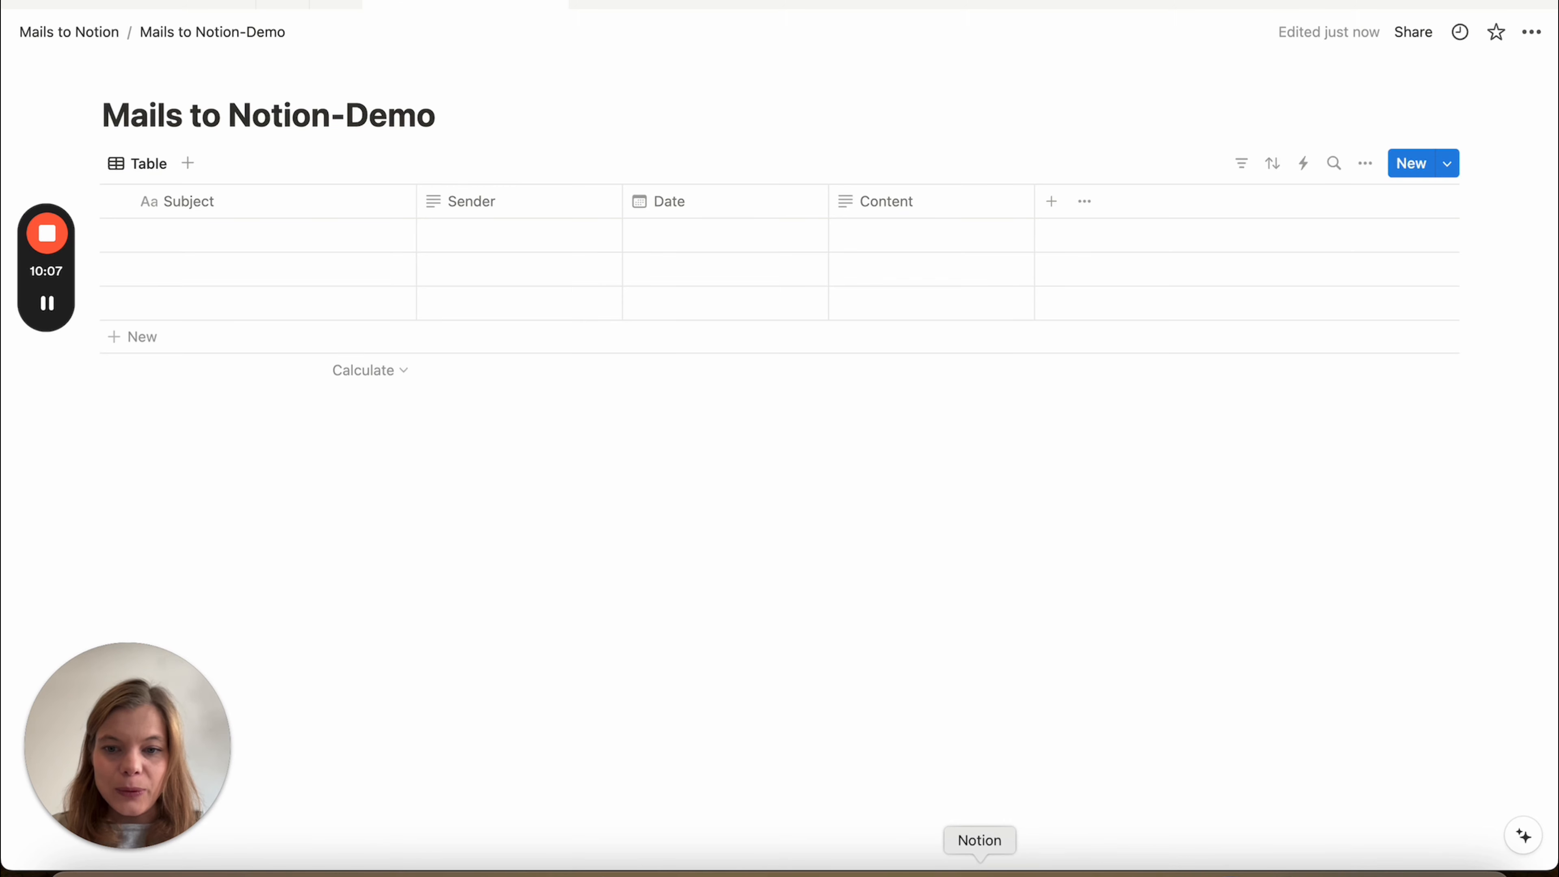
Switch from Notion back to the Make scenario in Safari
left_click(191, 871)
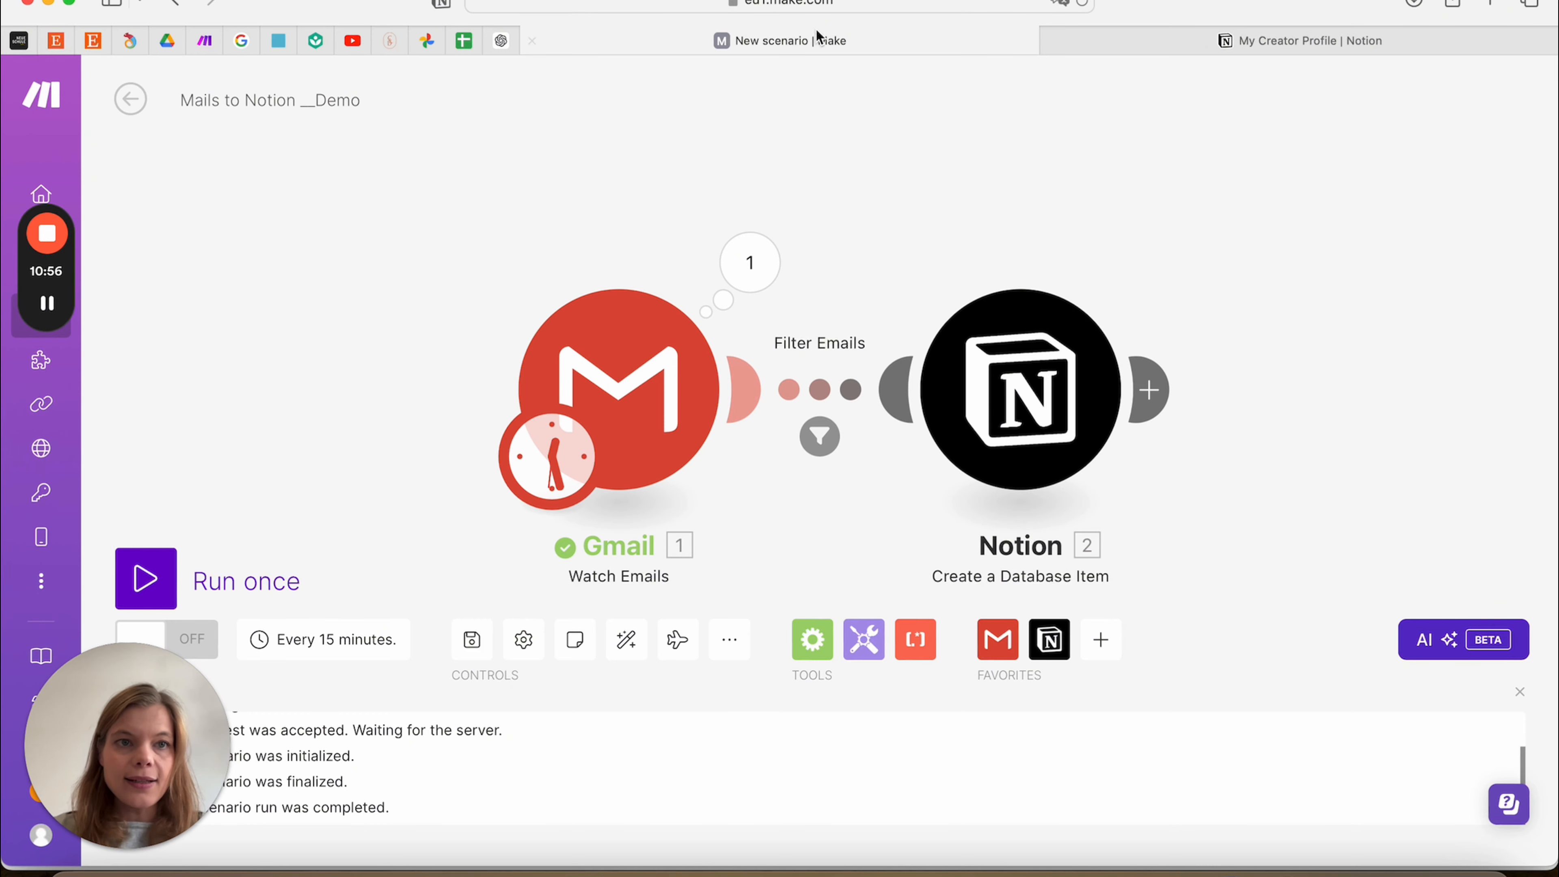
Run the scenario again, inspect the Gmail and Notion output bundles, and return to Make
left_click(145, 581)
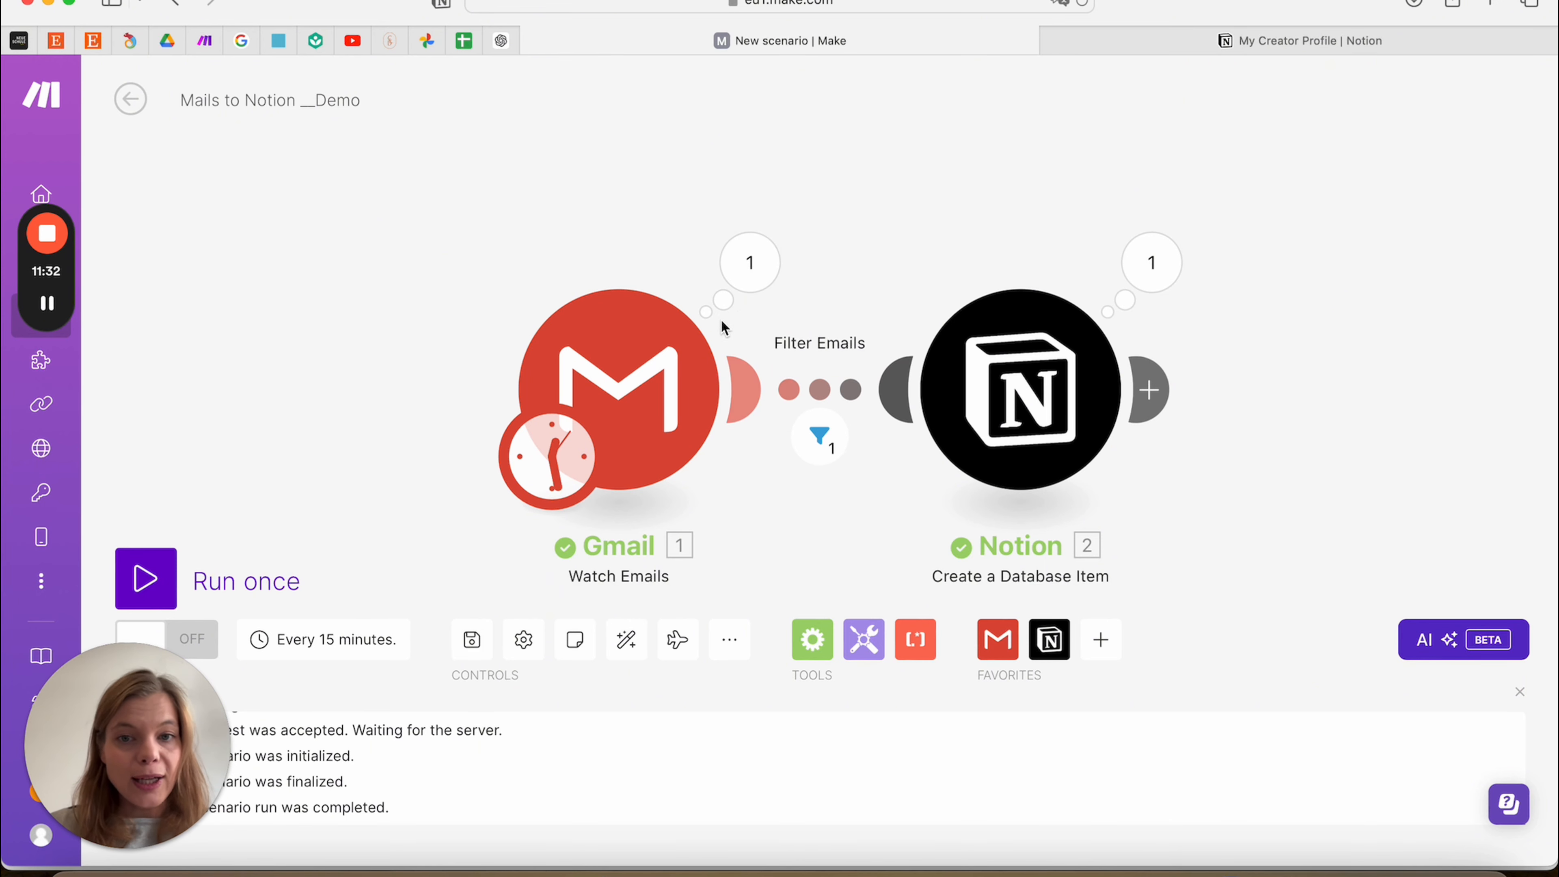
left_click(760, 264)
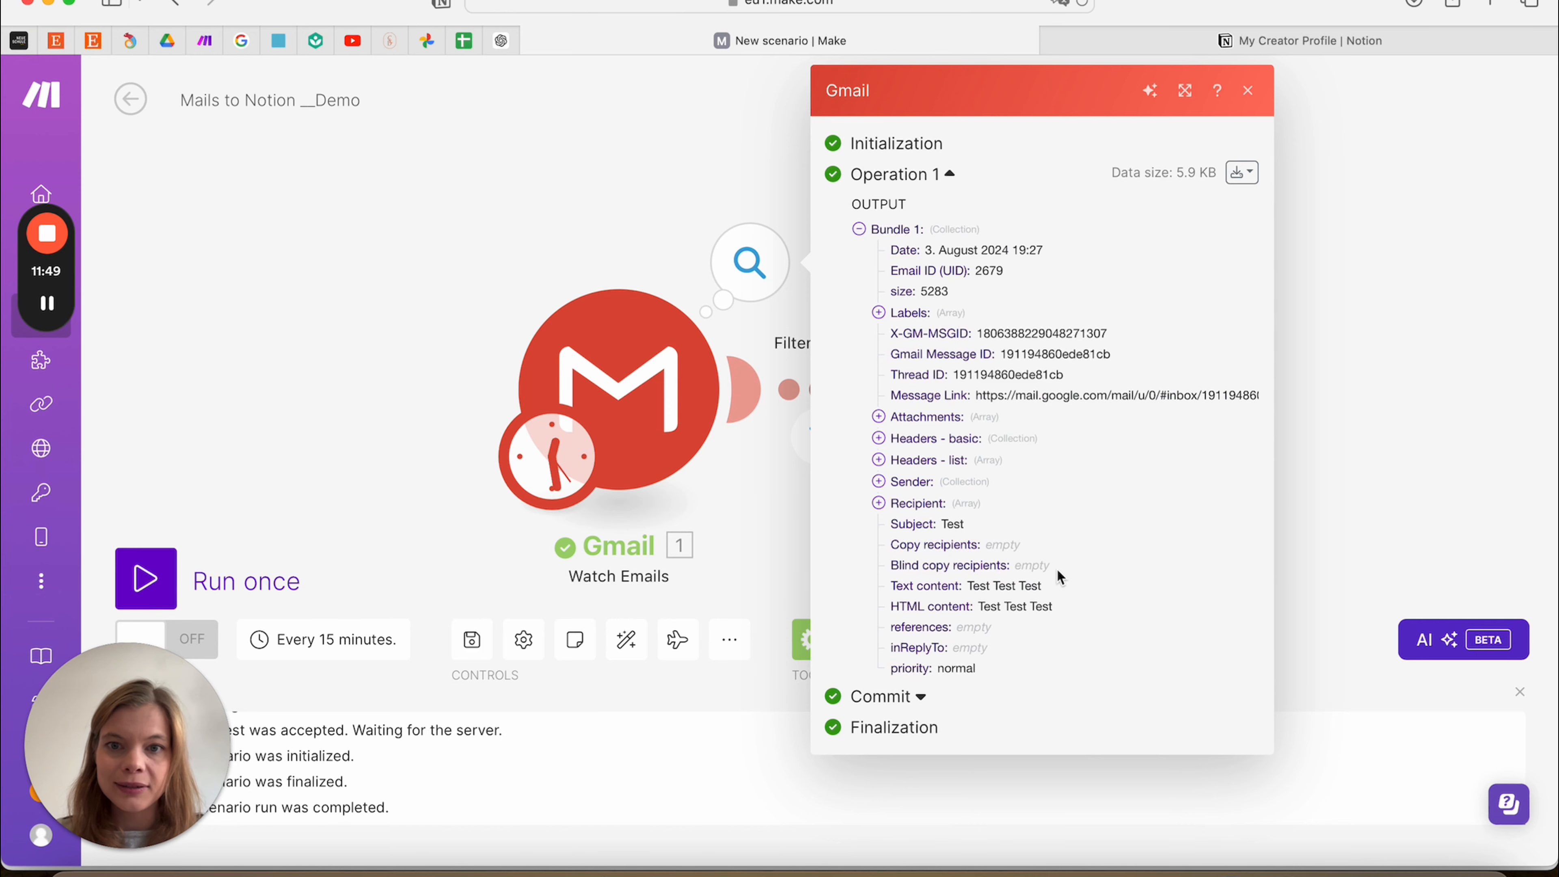
scroll(1056, 573, "down", 1)
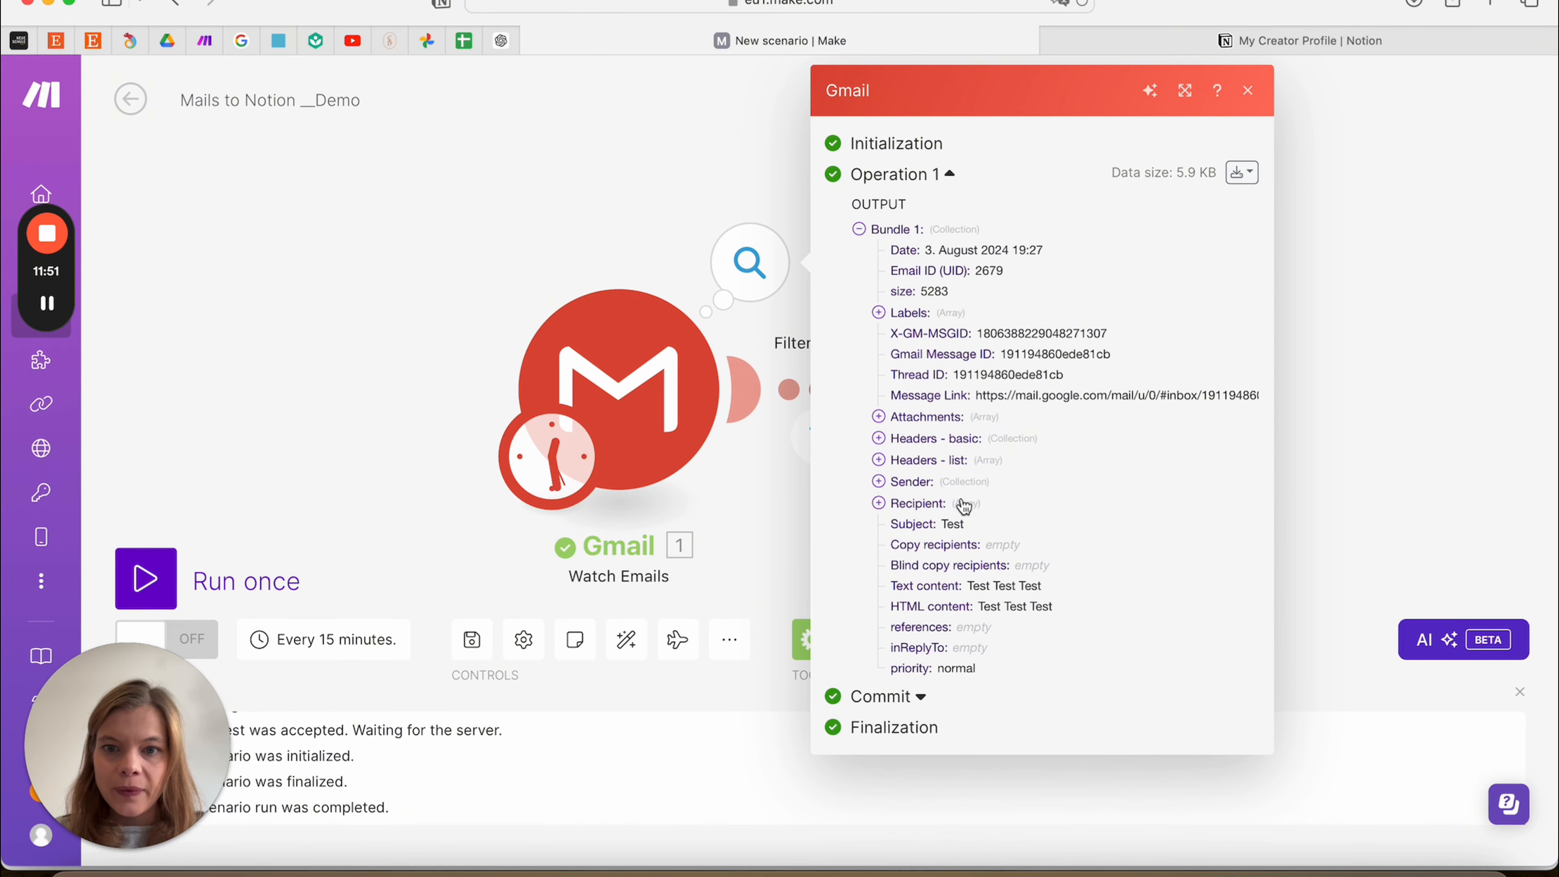
left_click(878, 481)
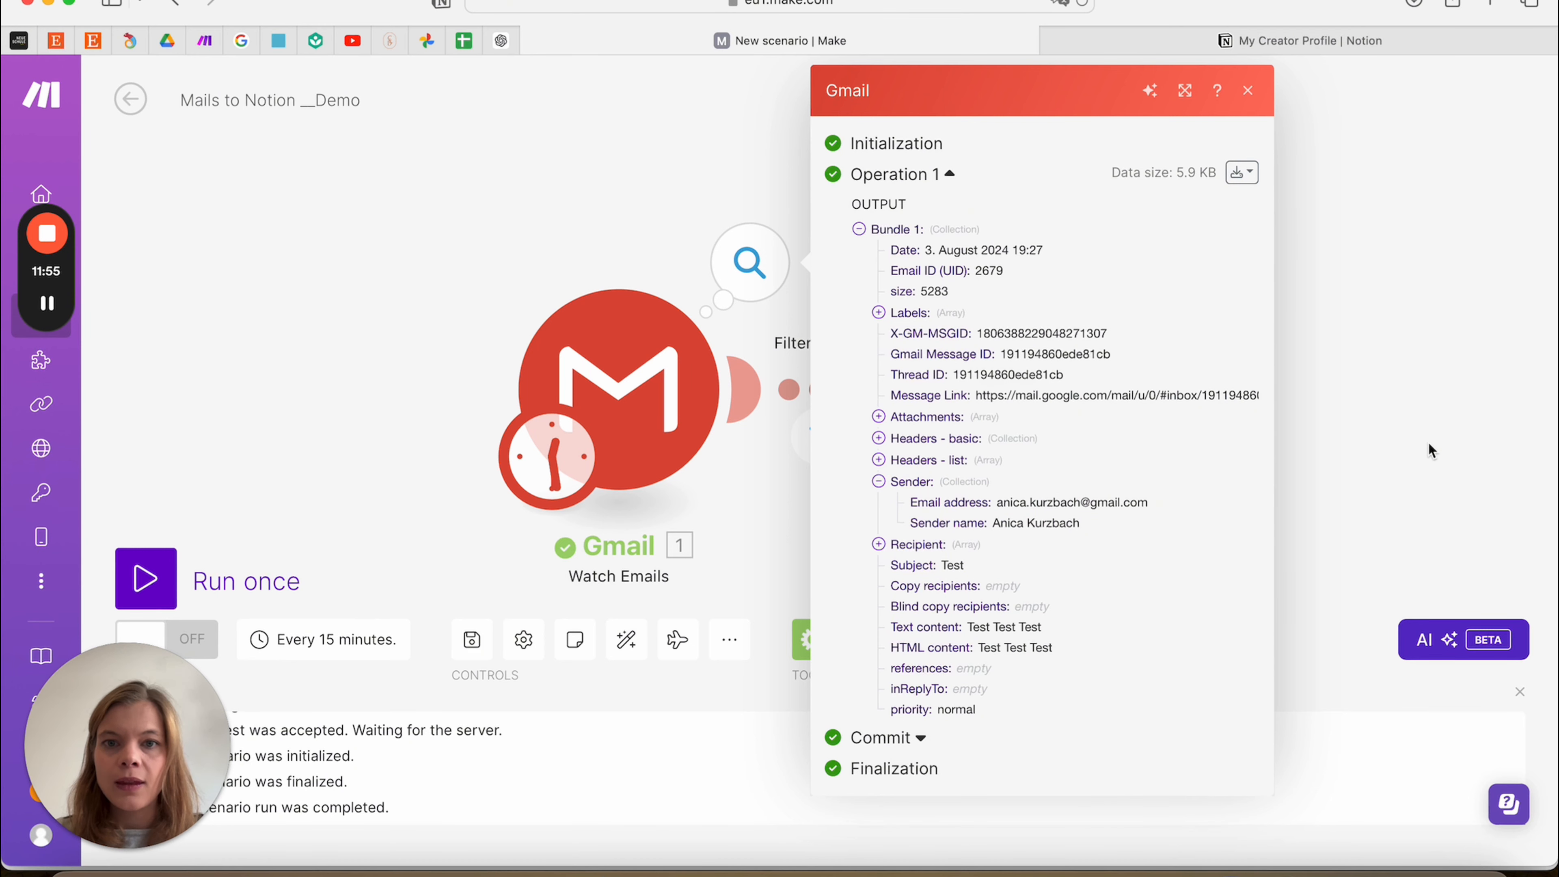
left_click(1250, 94)
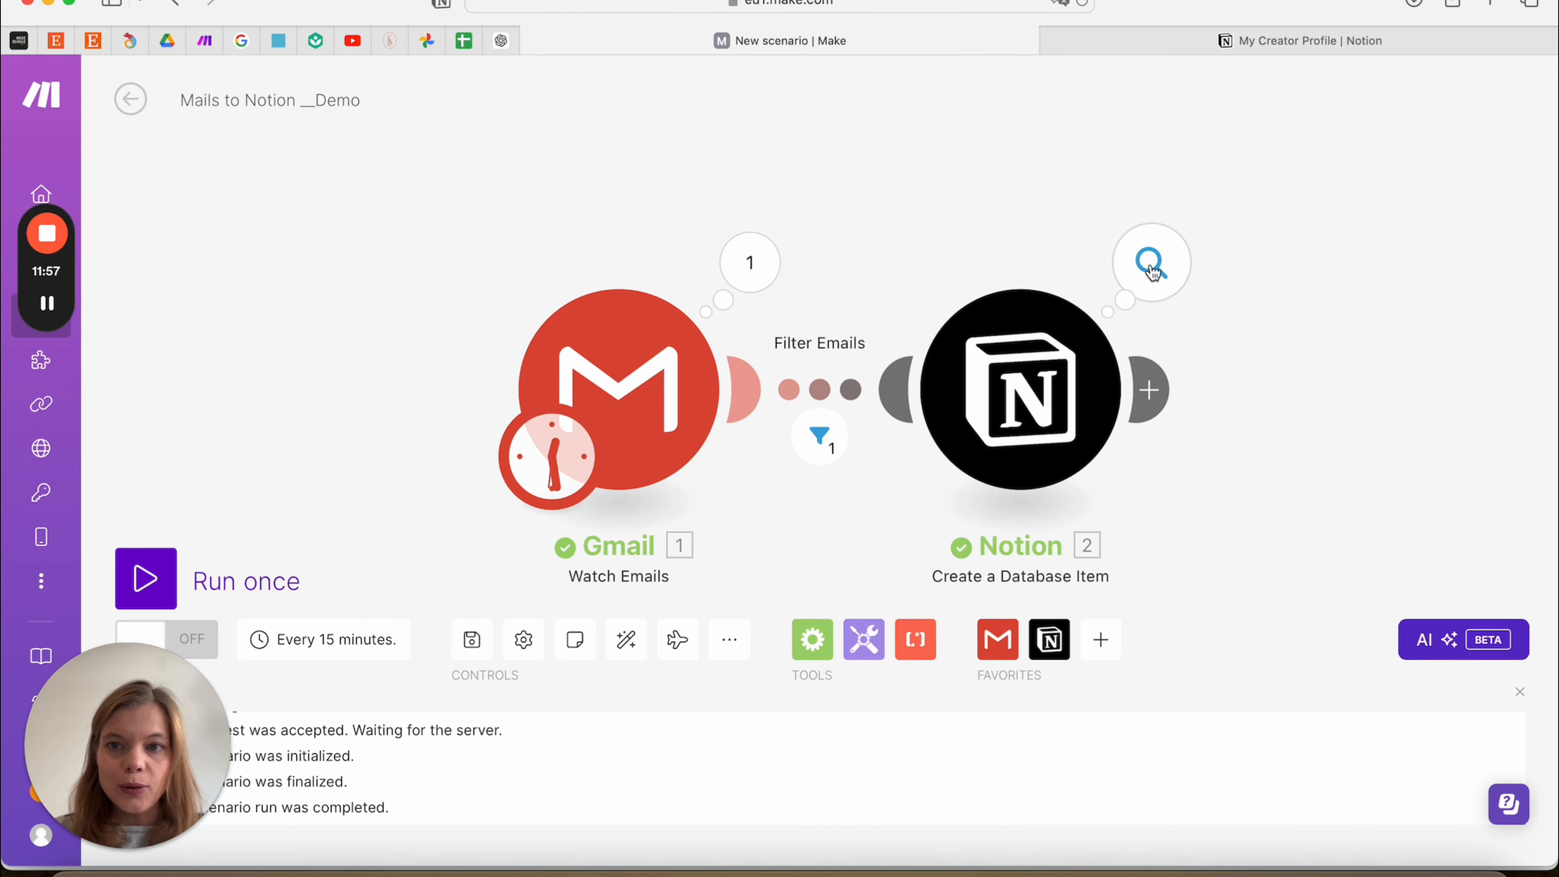
left_click(1151, 264)
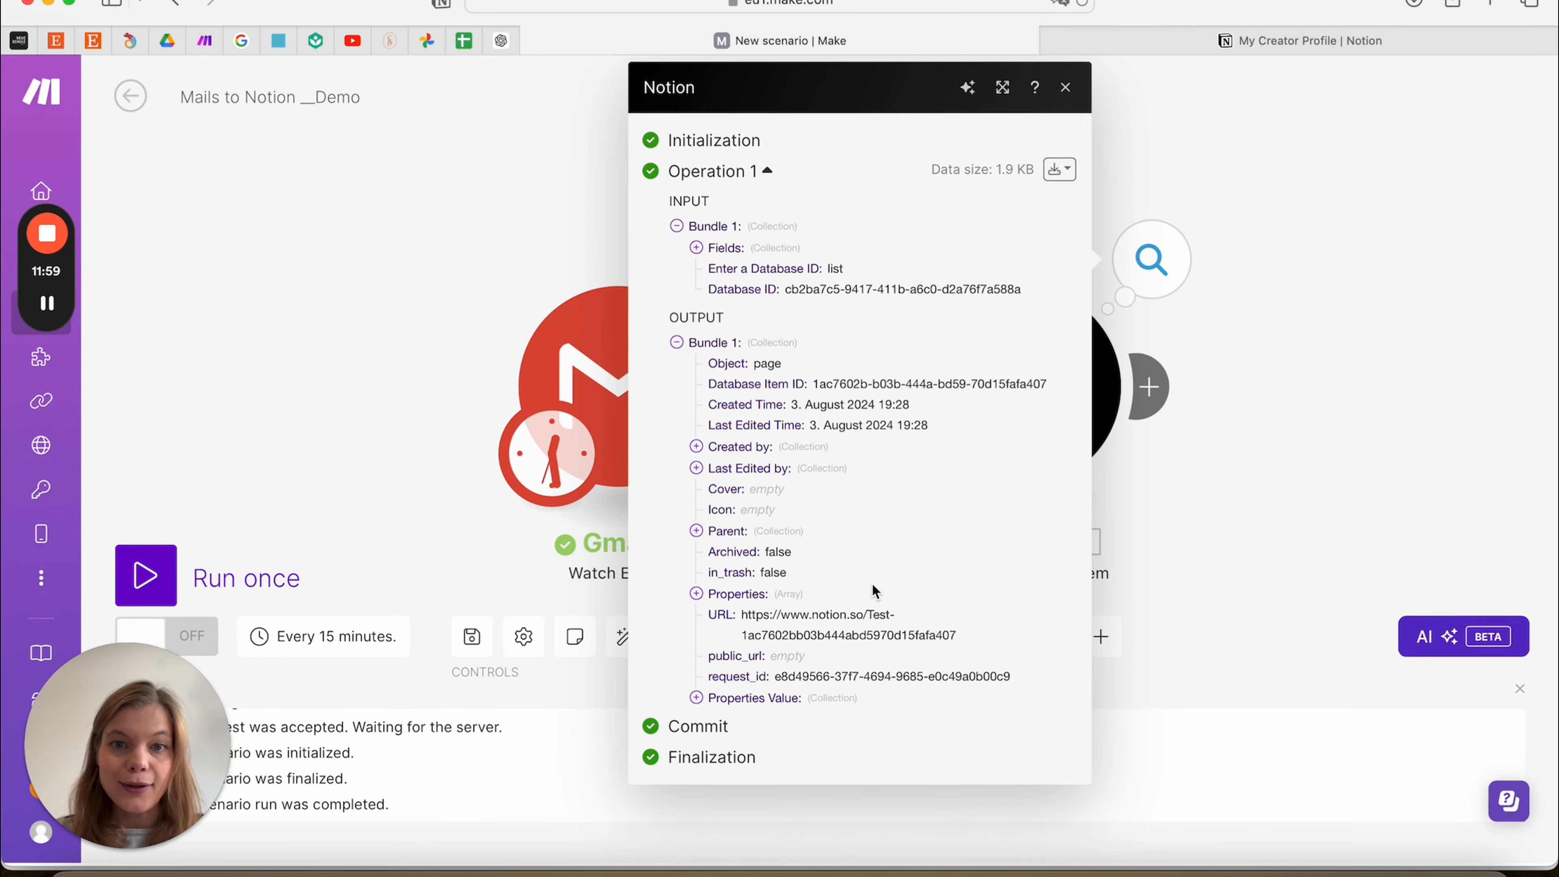
left_click(1267, 387)
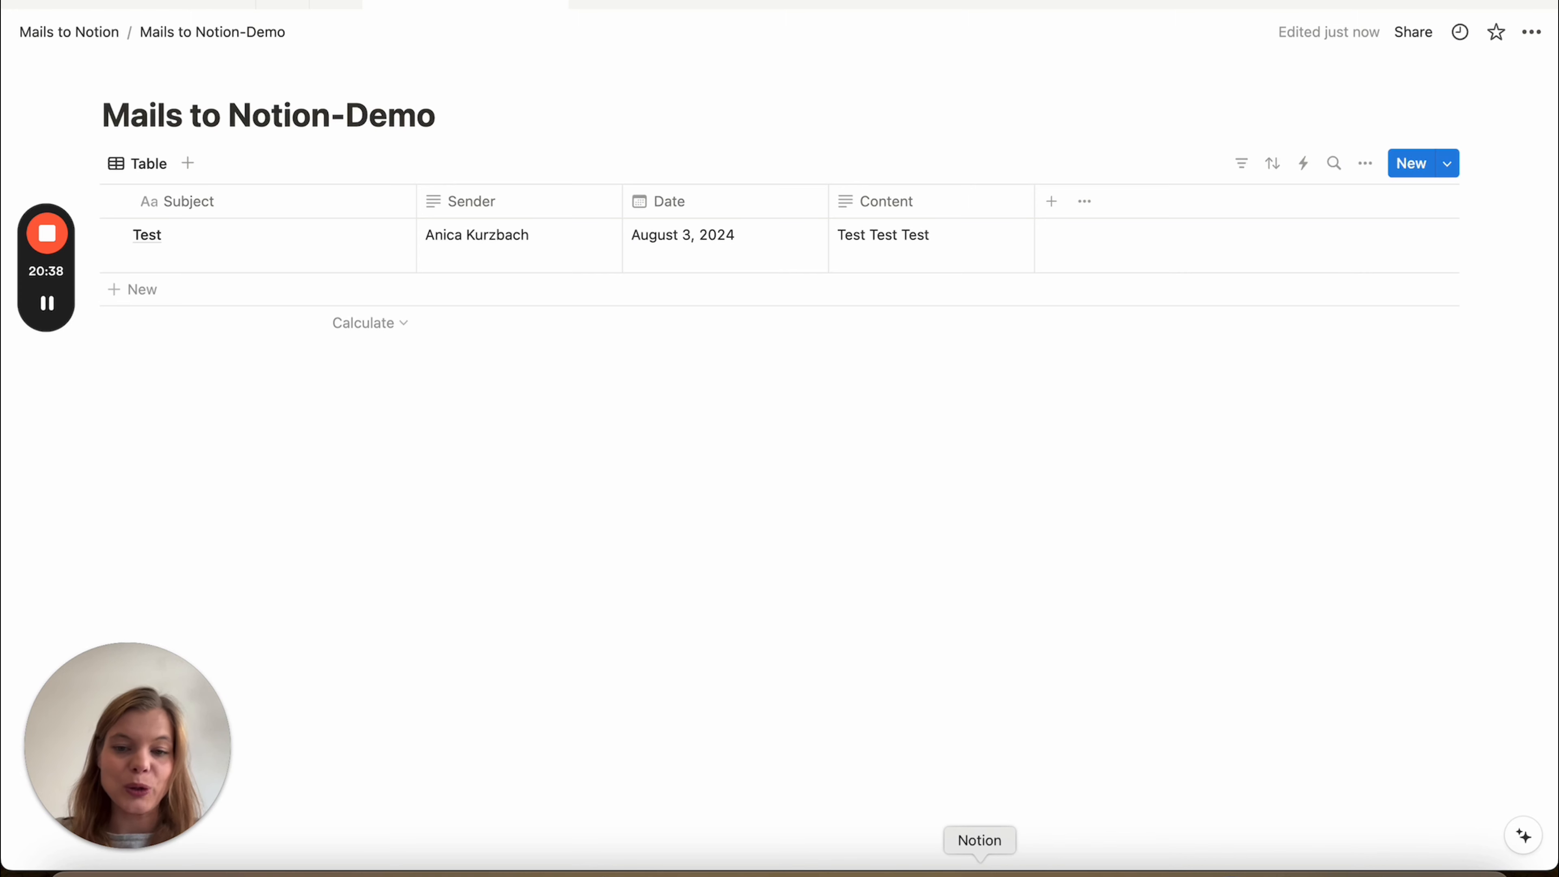
left_click(191, 867)
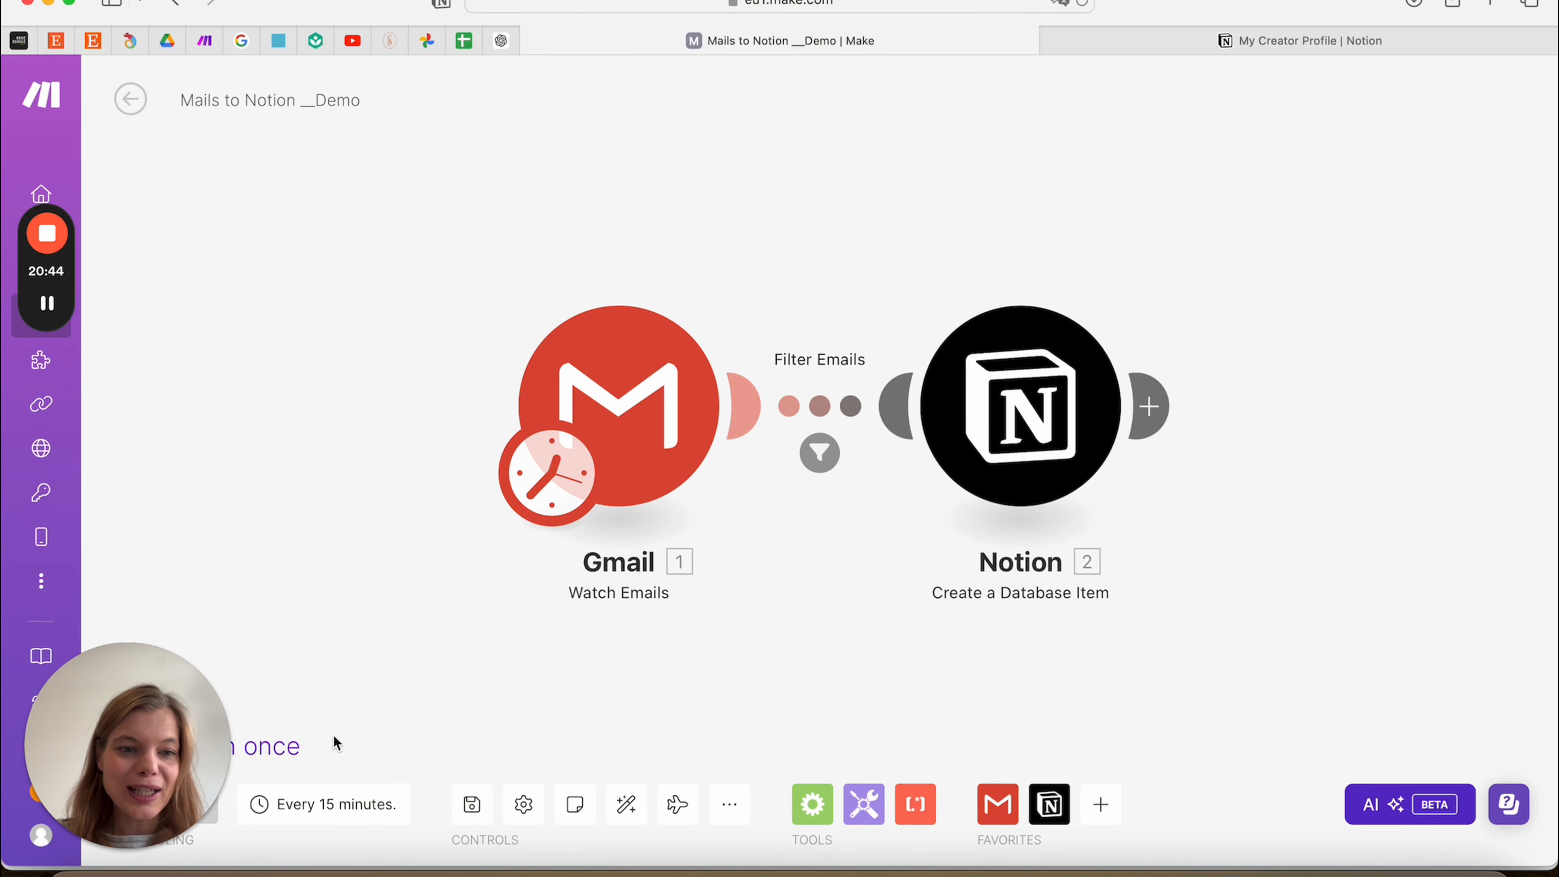
Schedule the scenario to run every day at 12:37, then view the Notion table
mouse_move(64, 775)
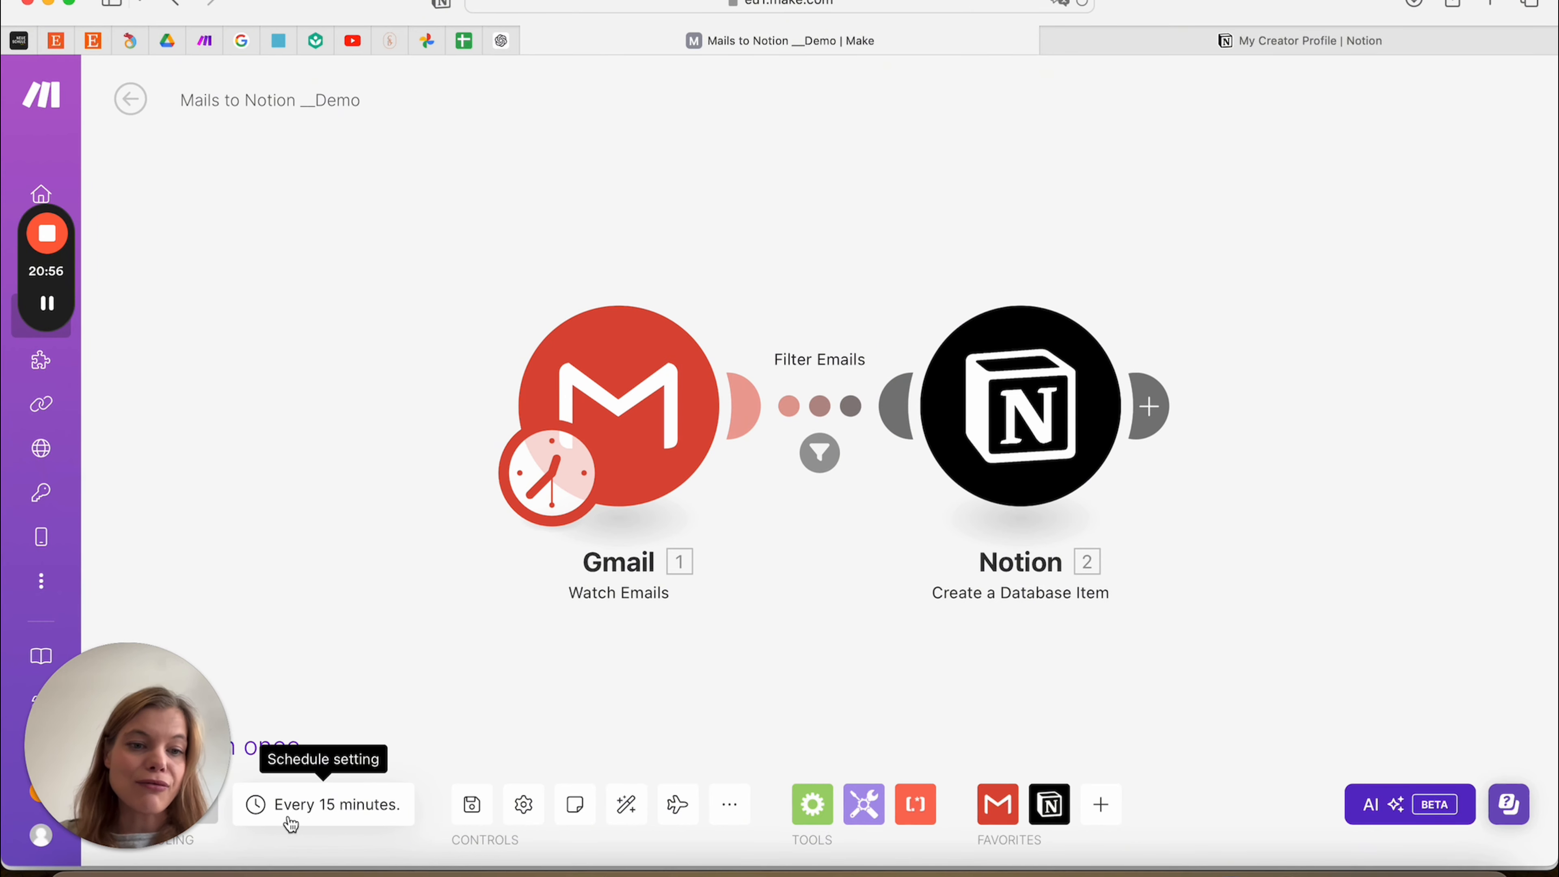
left_click(321, 804)
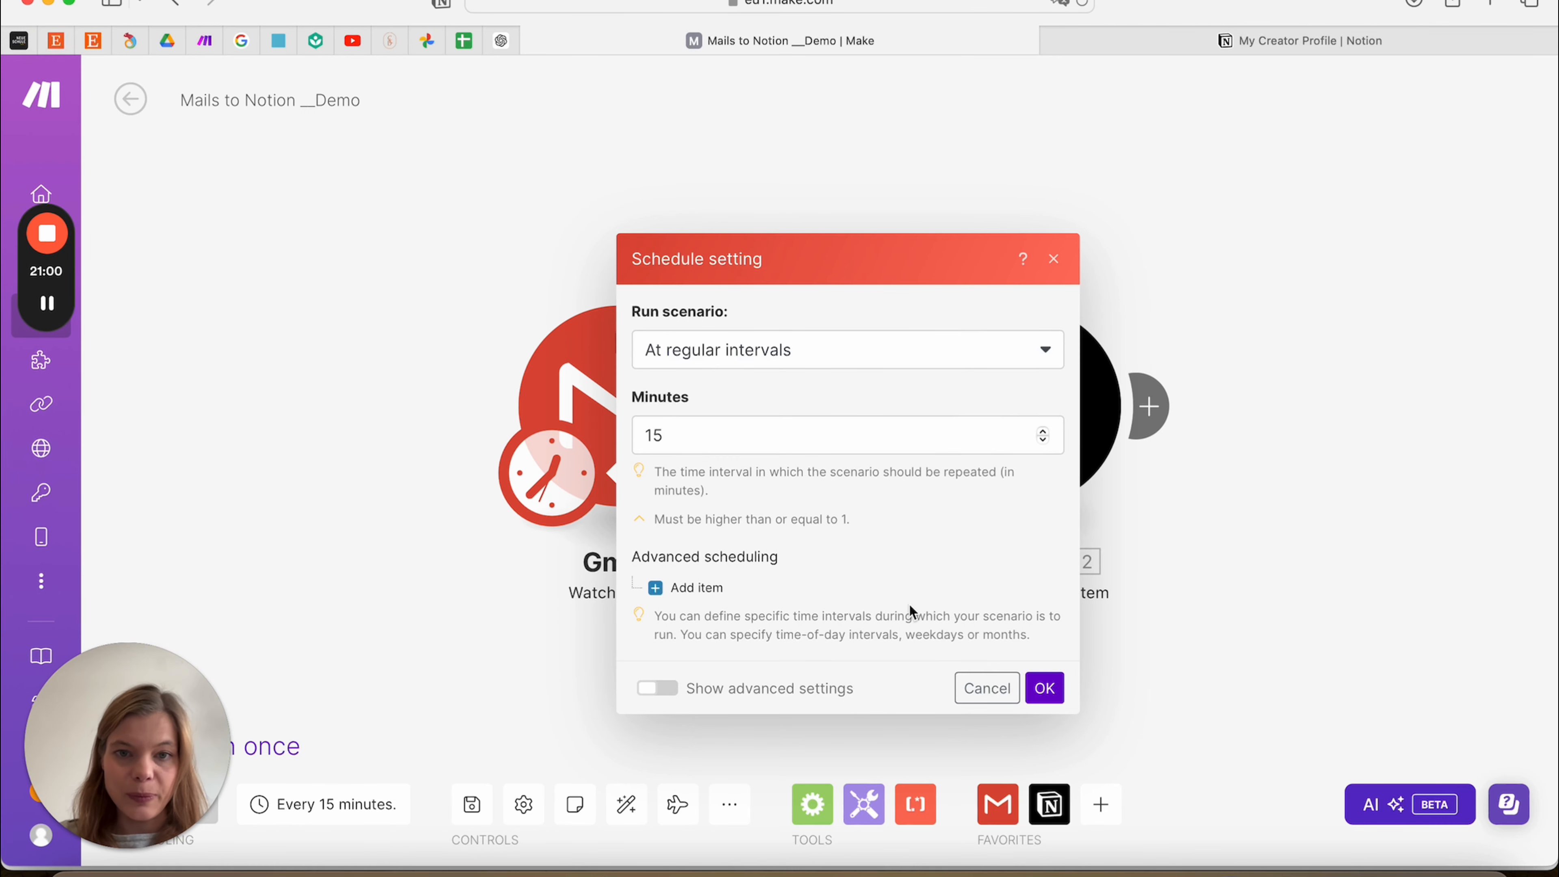
left_click(852, 365)
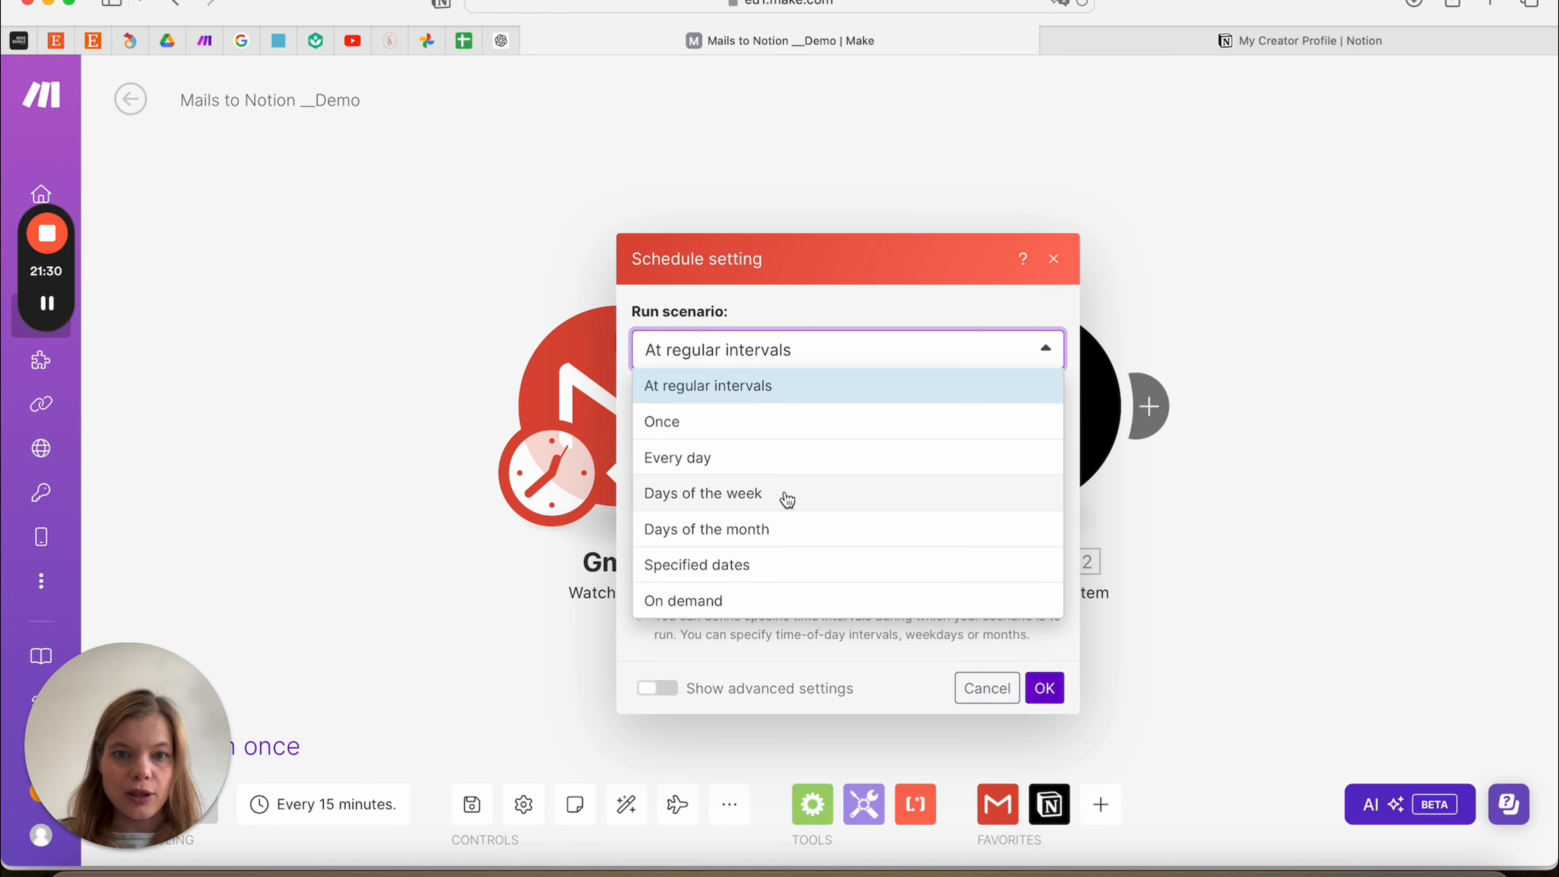
left_click(742, 462)
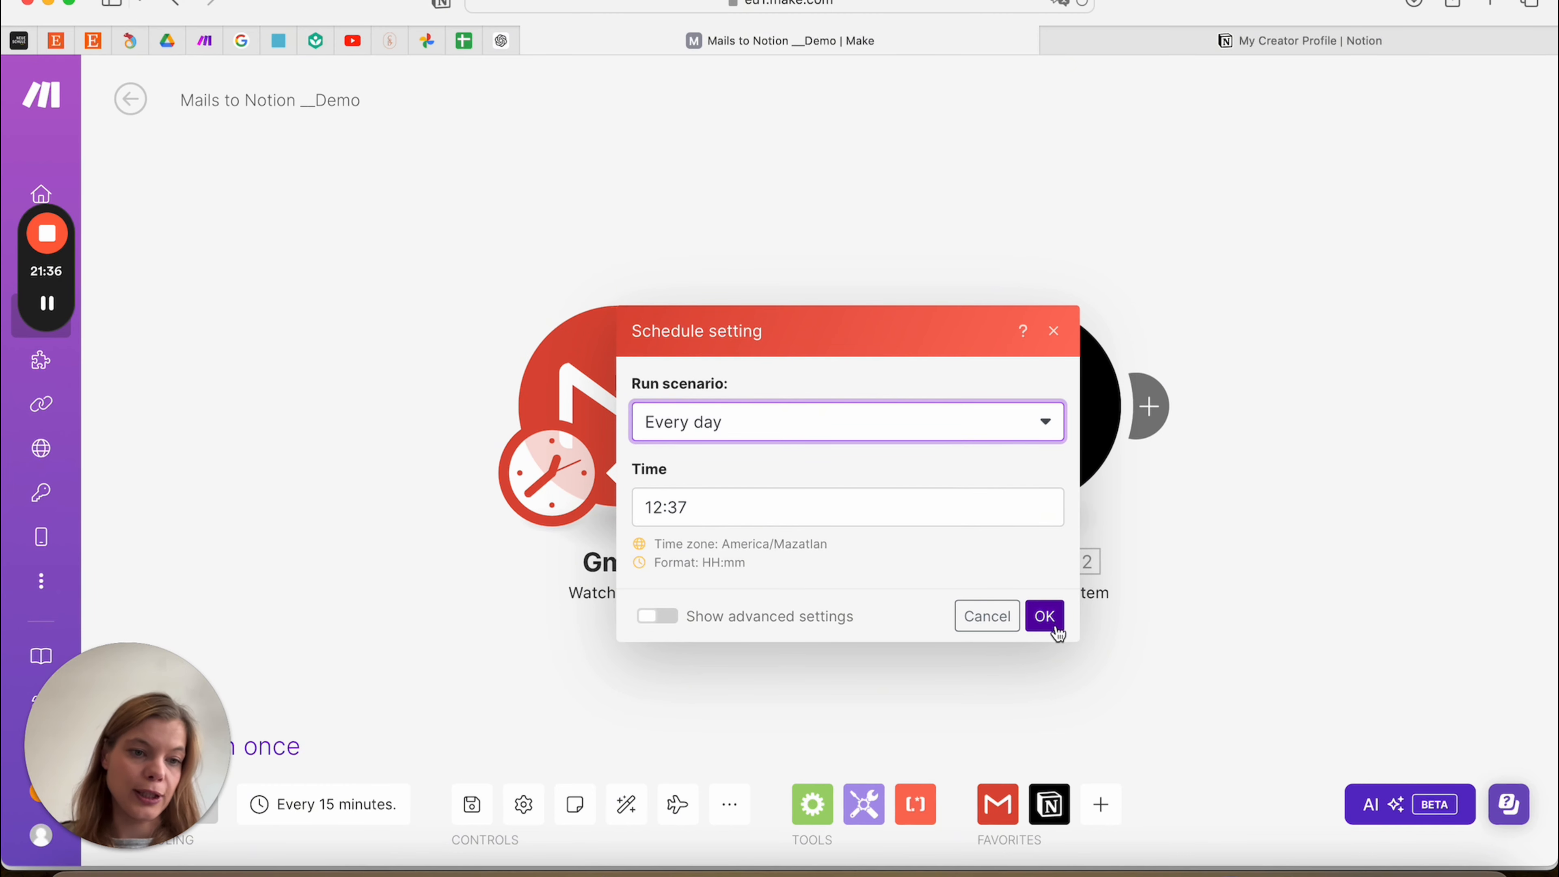
left_click(1045, 616)
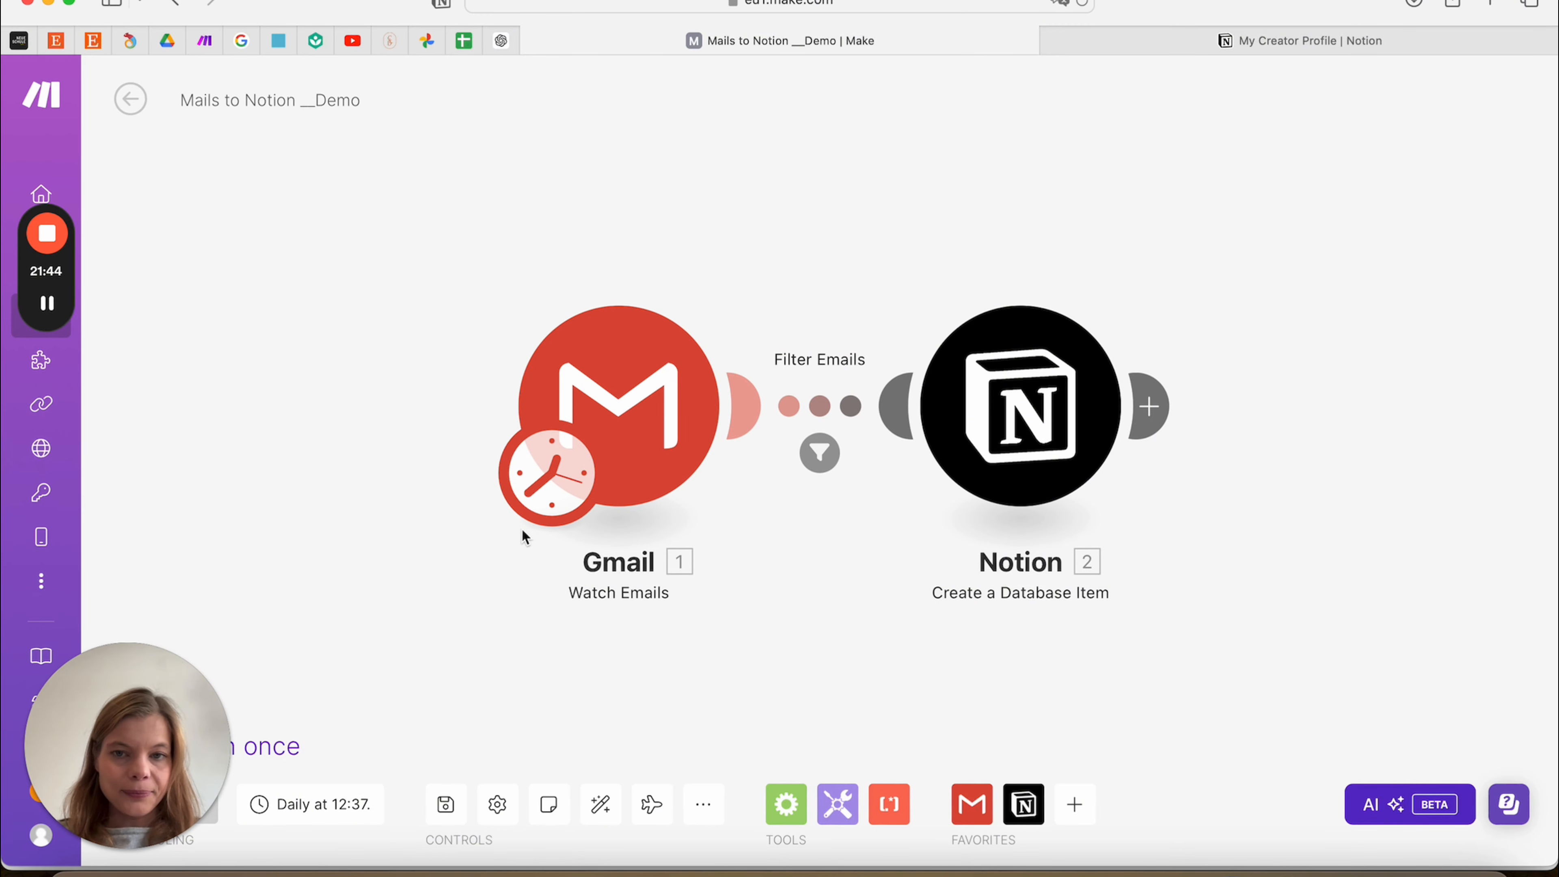
left_click(979, 871)
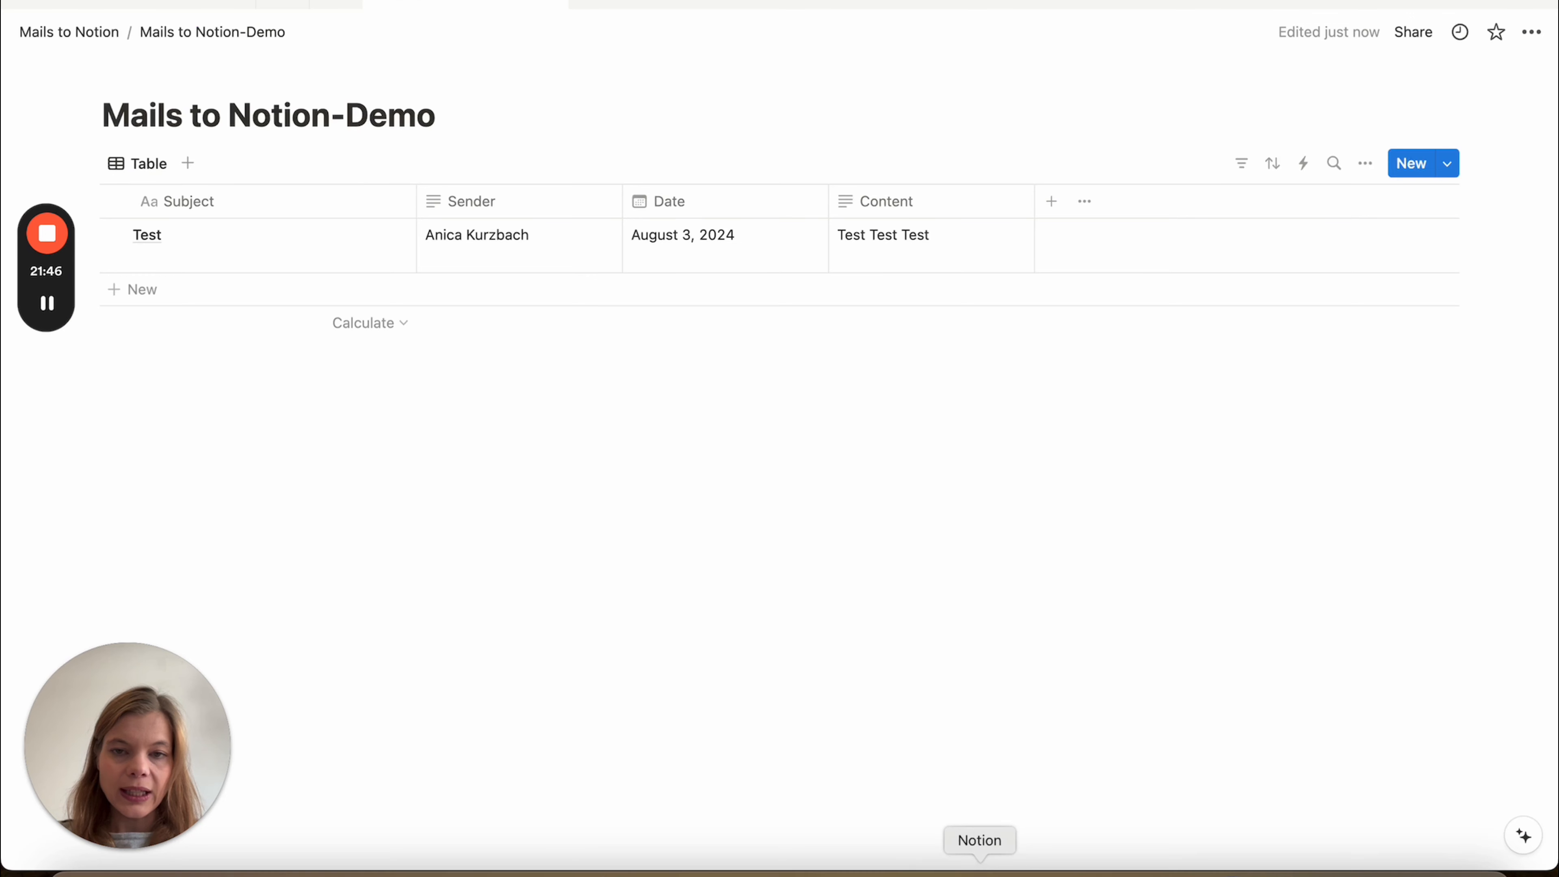